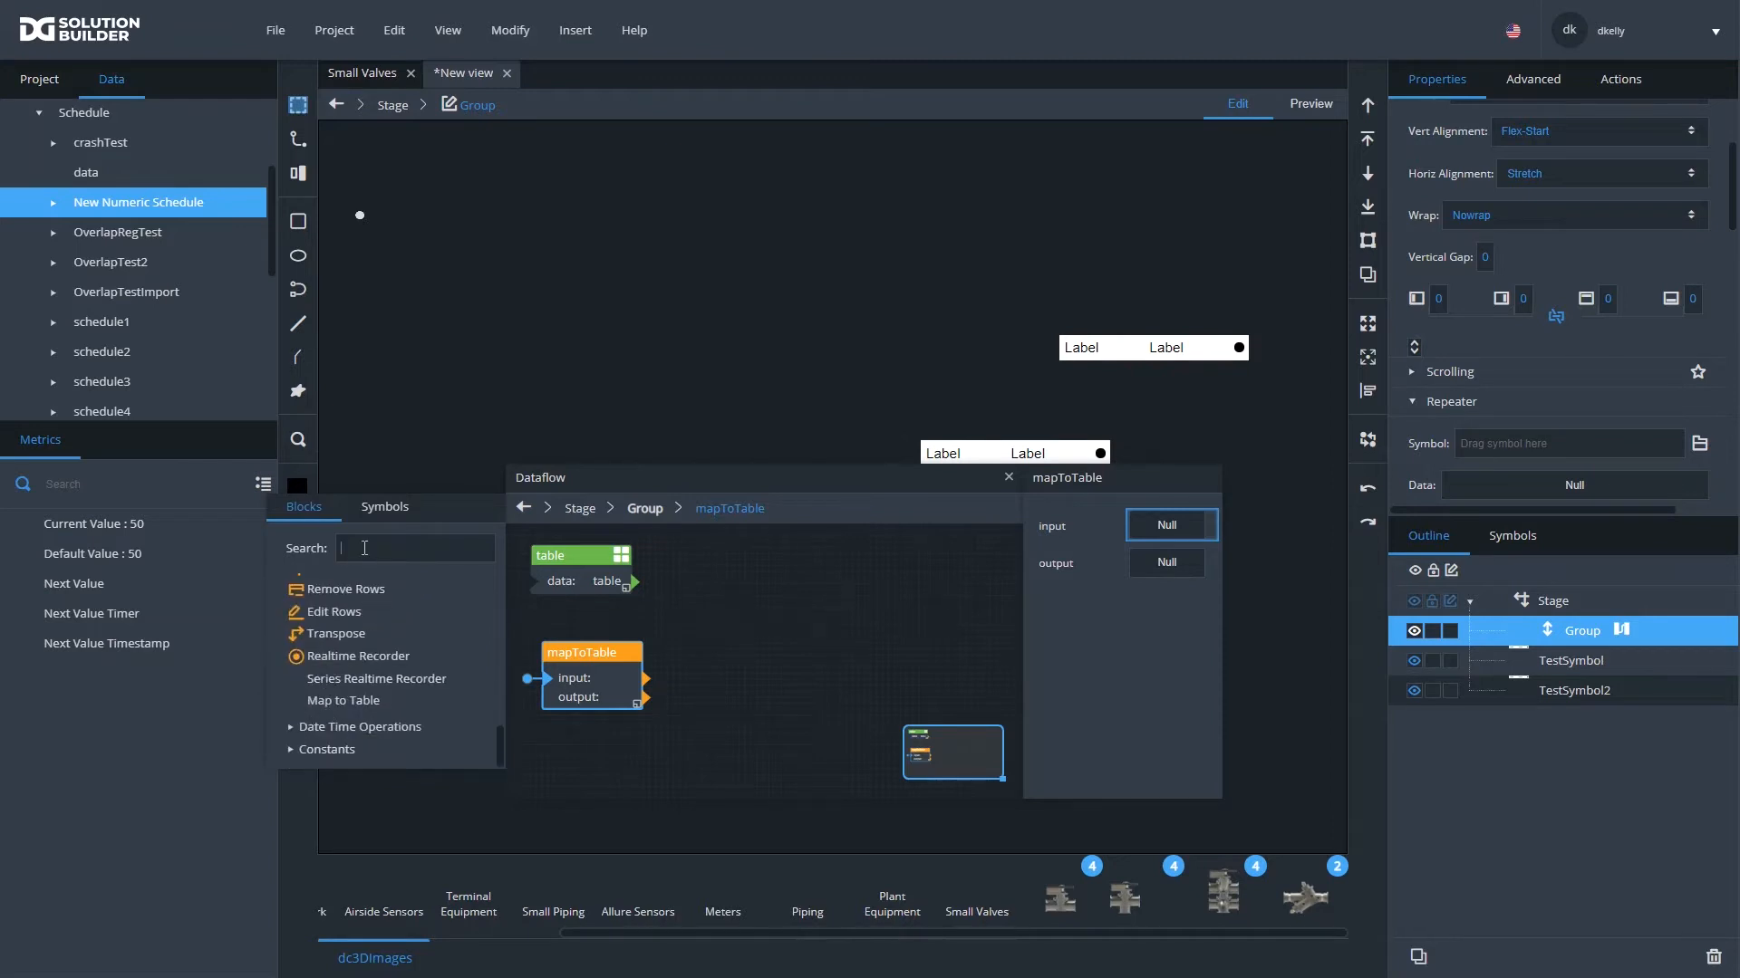
- Search the dataflow blocks for "map" and replace the Group's mapToTable block with a new Map to Table block
left_click(365, 548)
type("map")
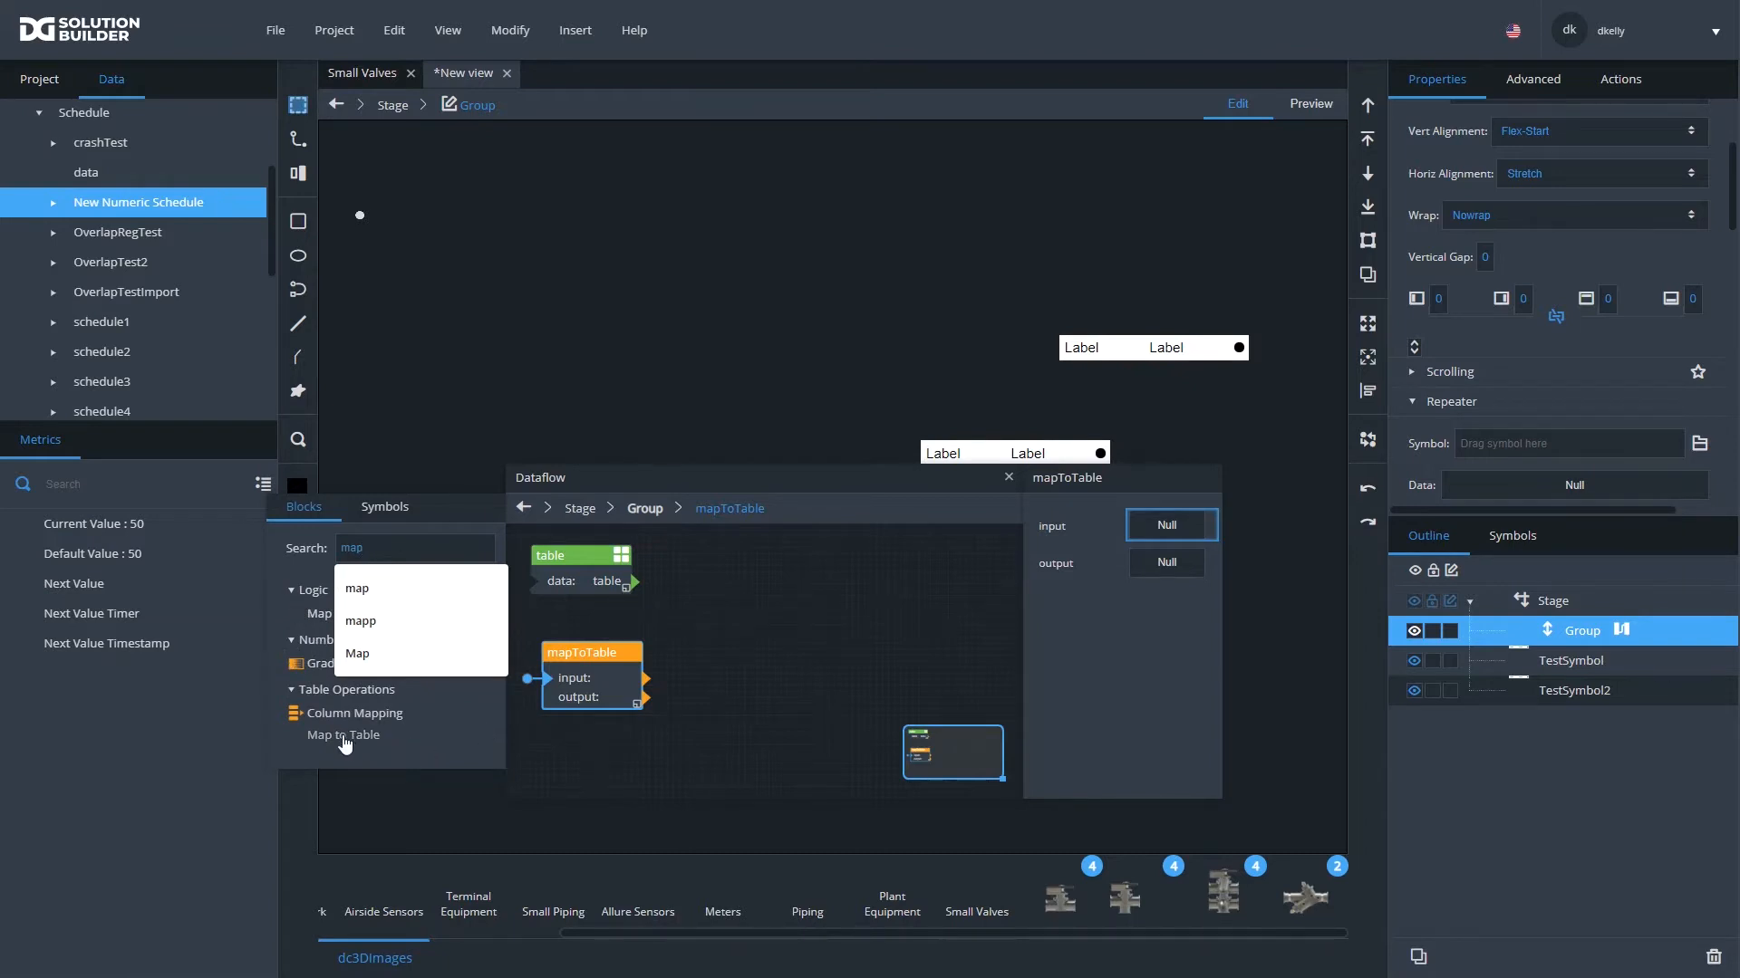
left_click(595, 653)
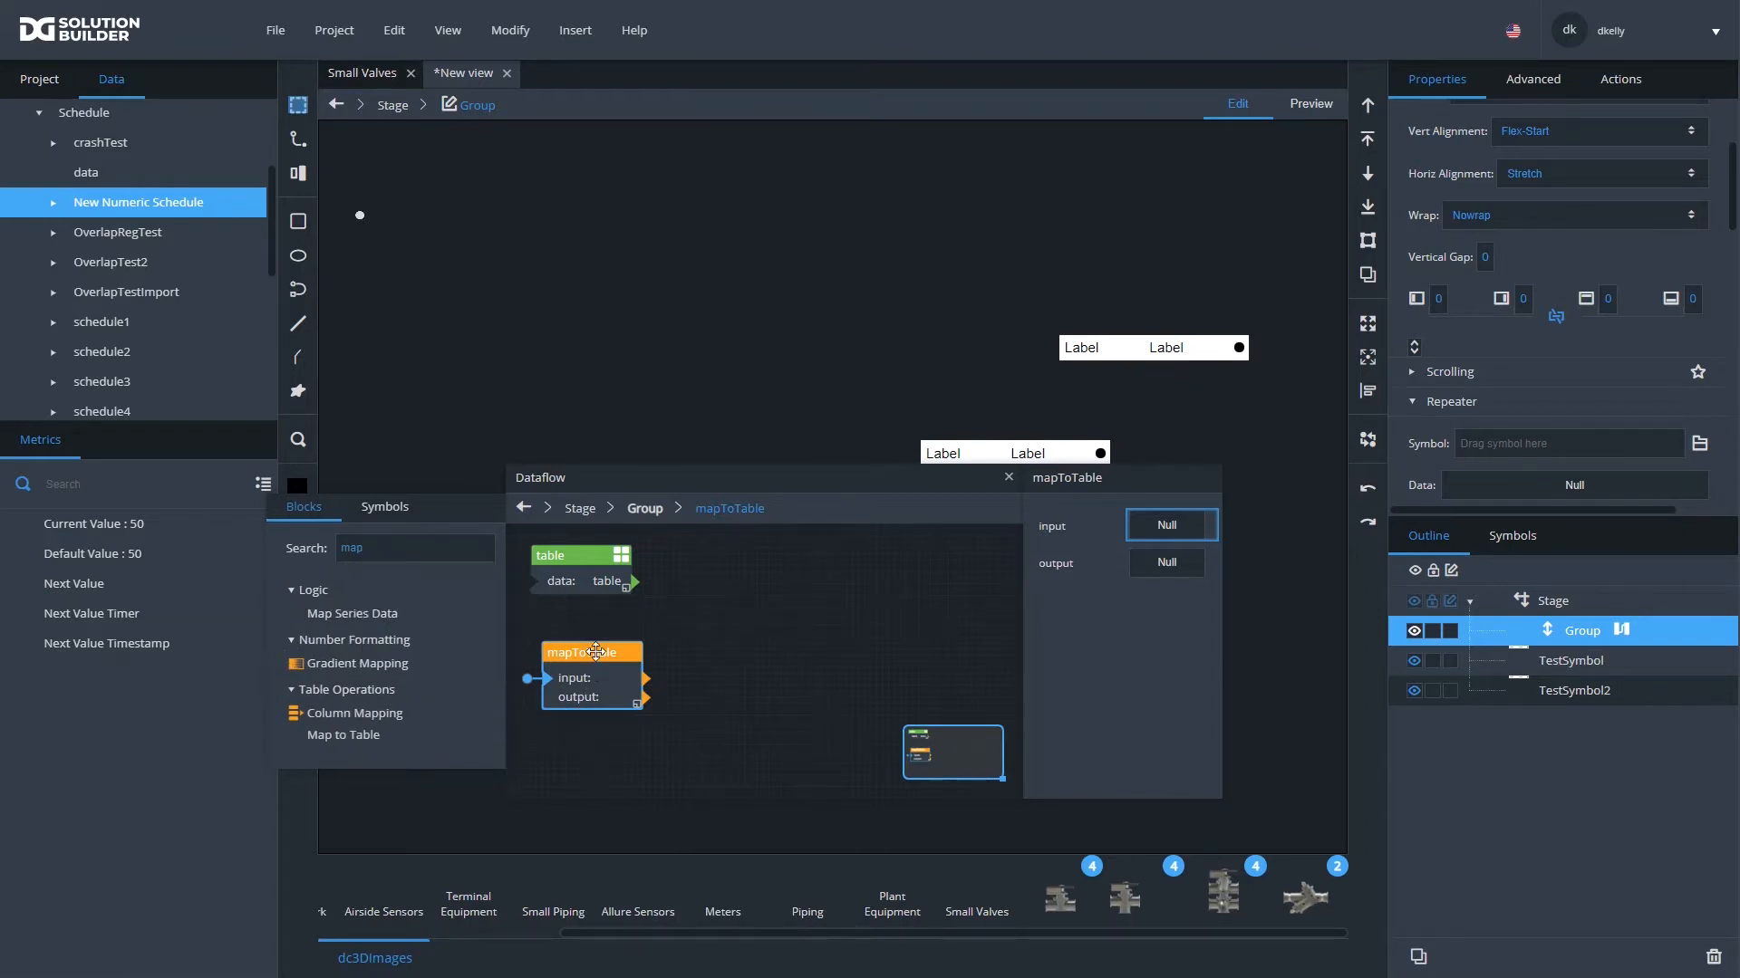
key("Delete")
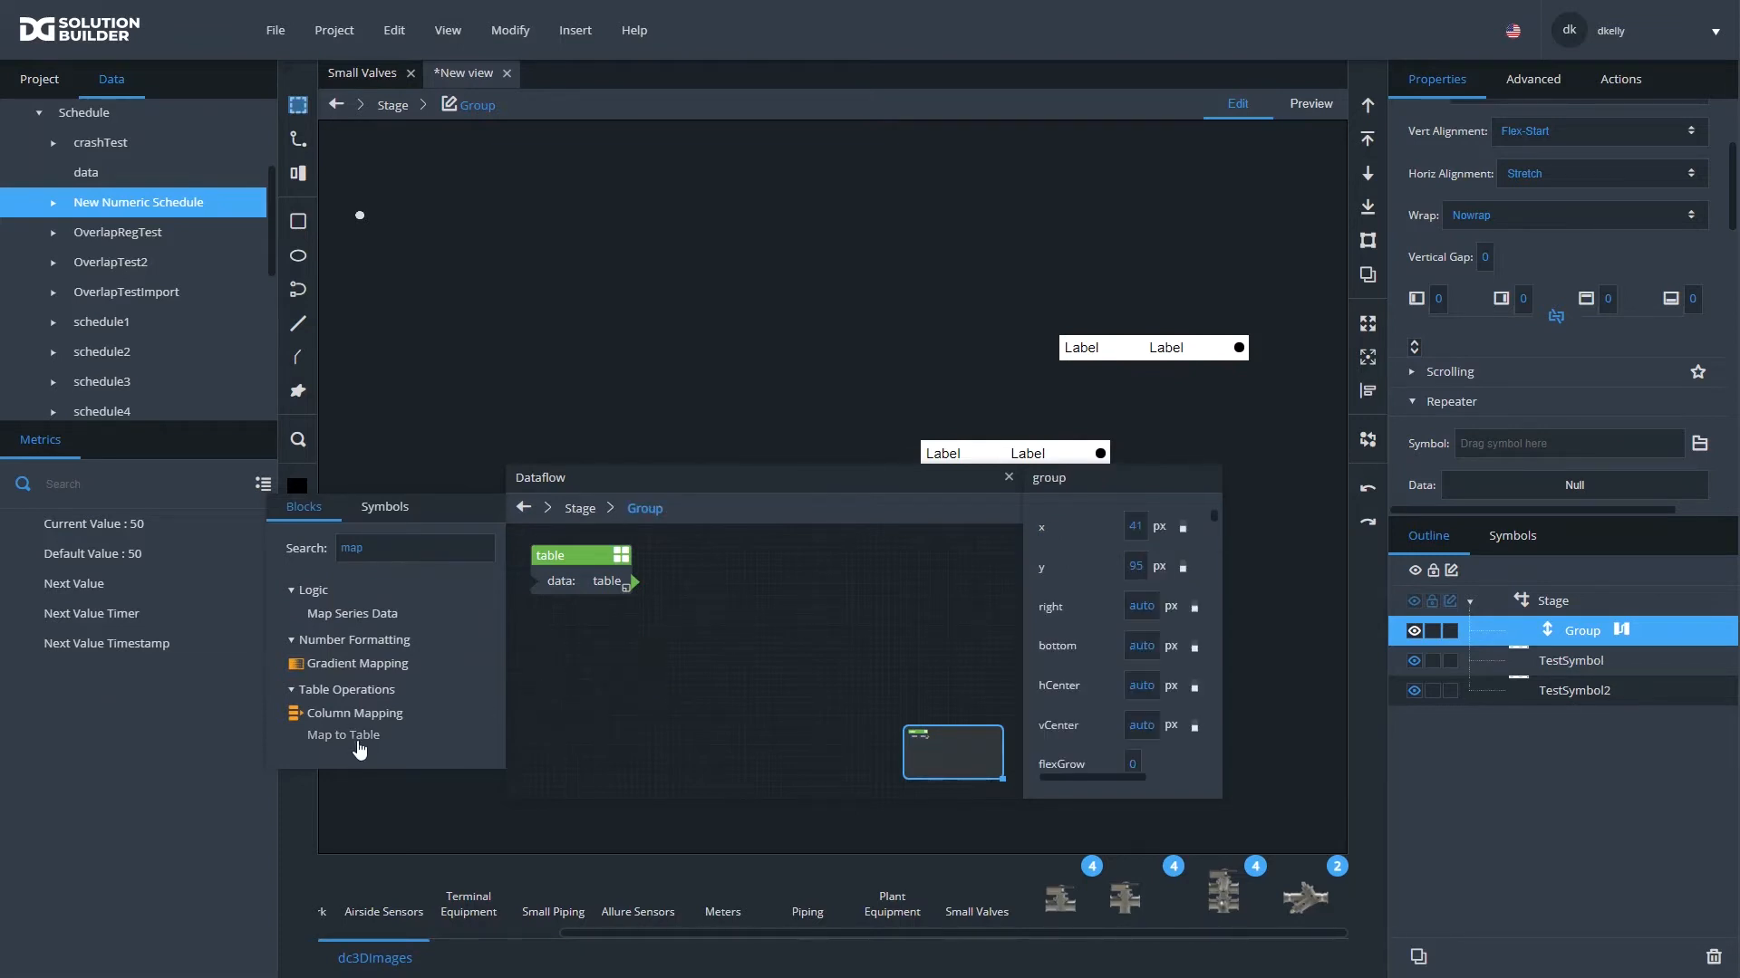
left_click_drag(355, 737, 652, 665)
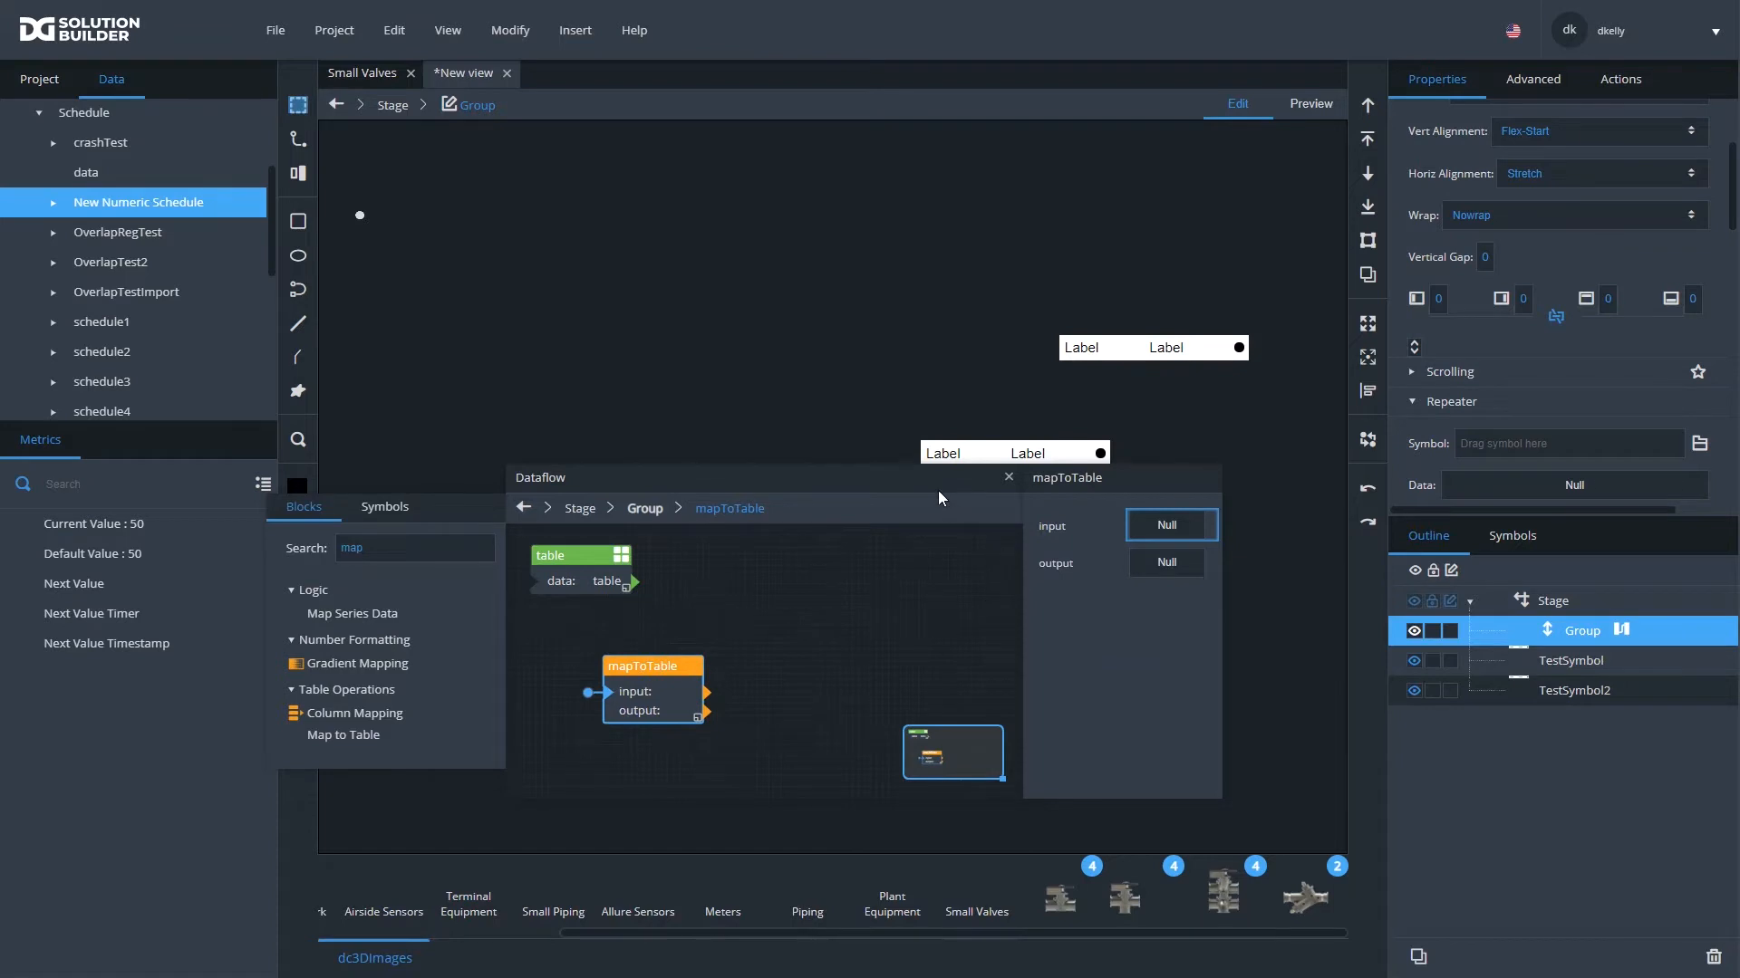
- Reposition the Dataflow window and its mapToTable block, and close the window
left_click_drag(942, 478, 535, 328)
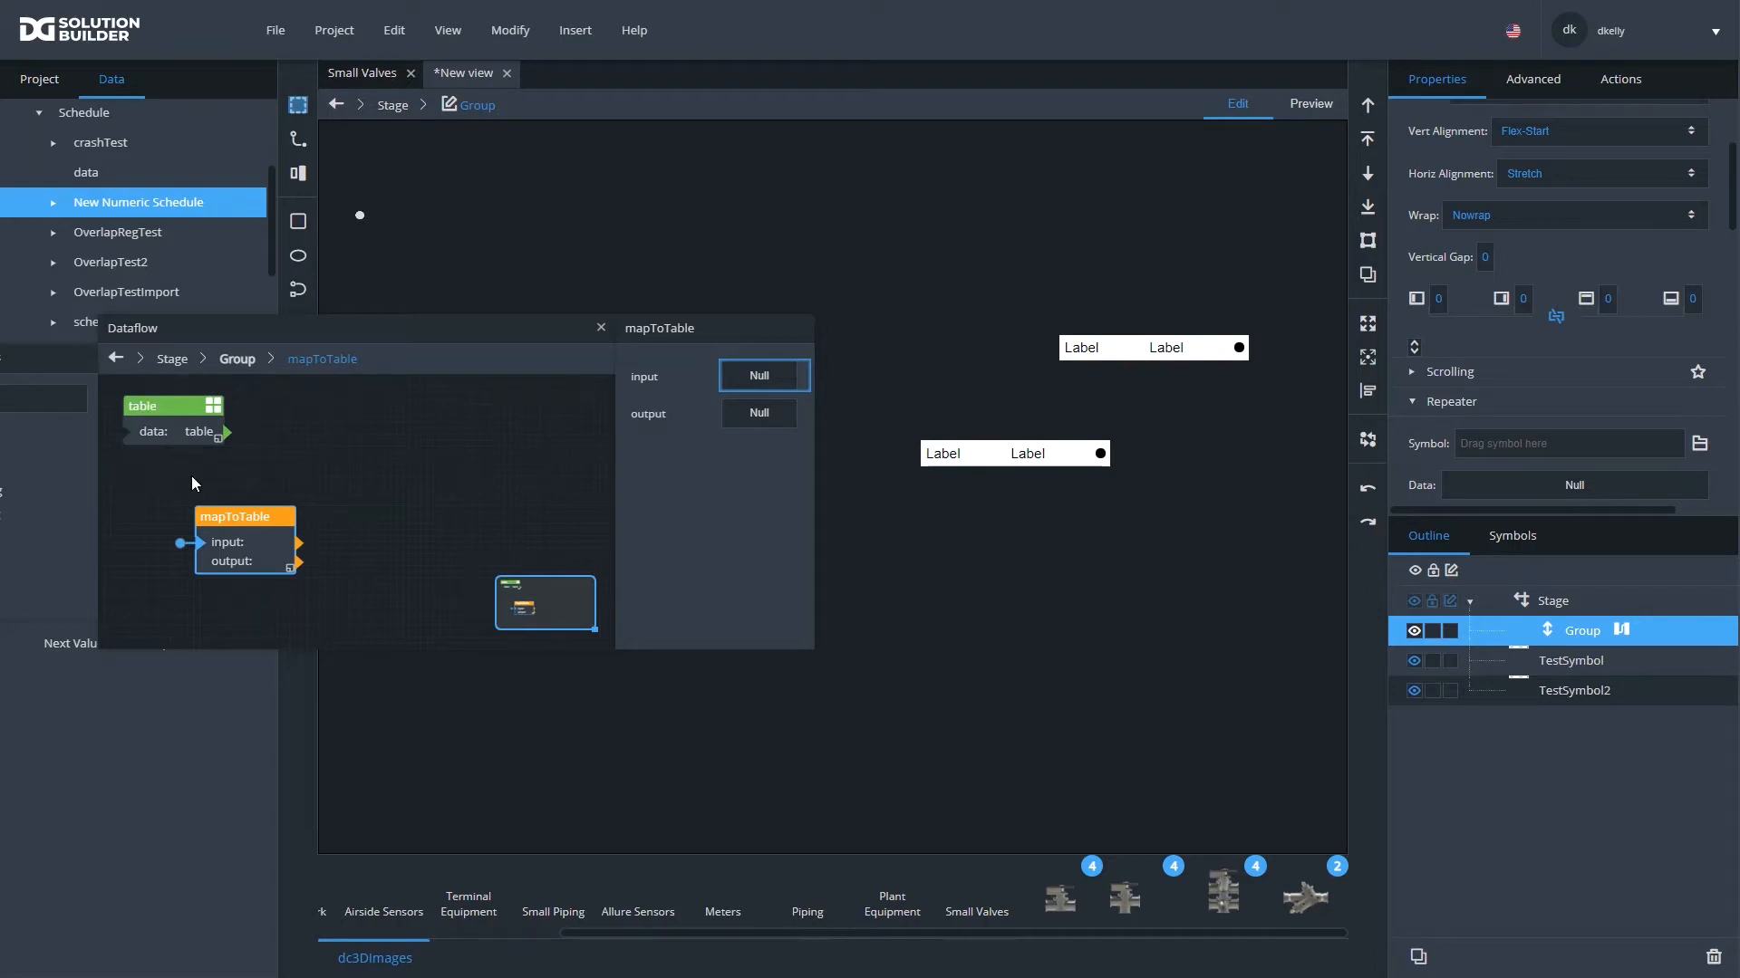
left_click_drag(540, 332, 527, 424)
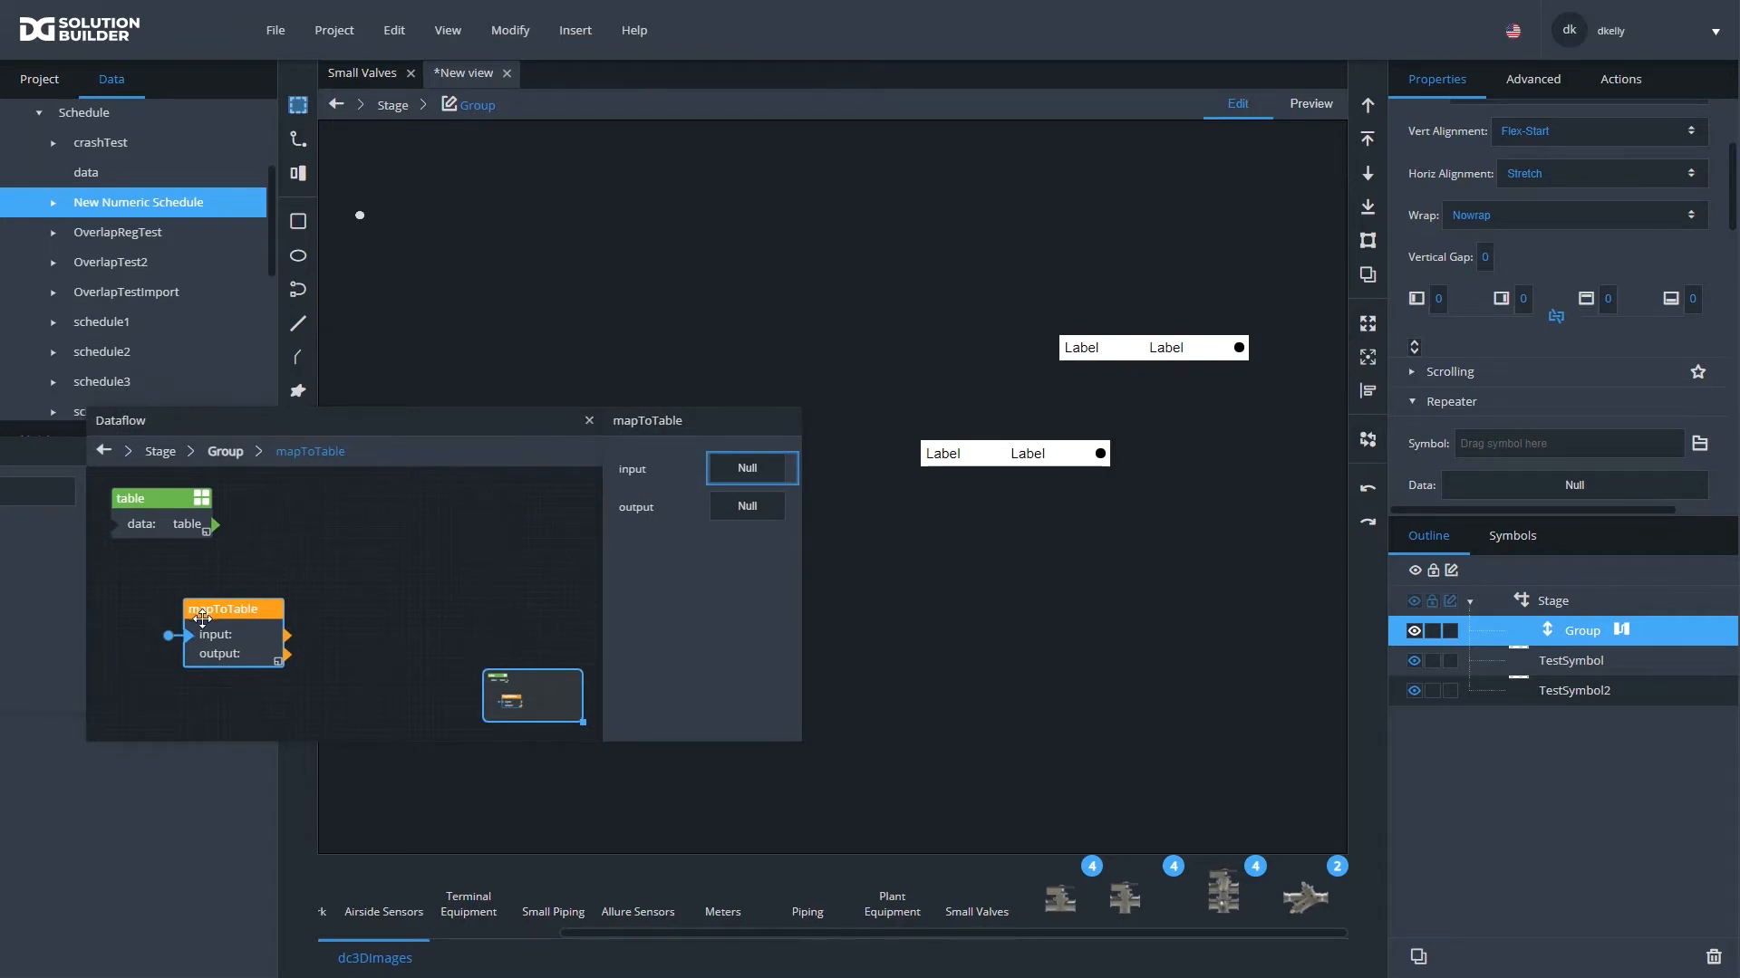
left_click_drag(221, 615, 186, 614)
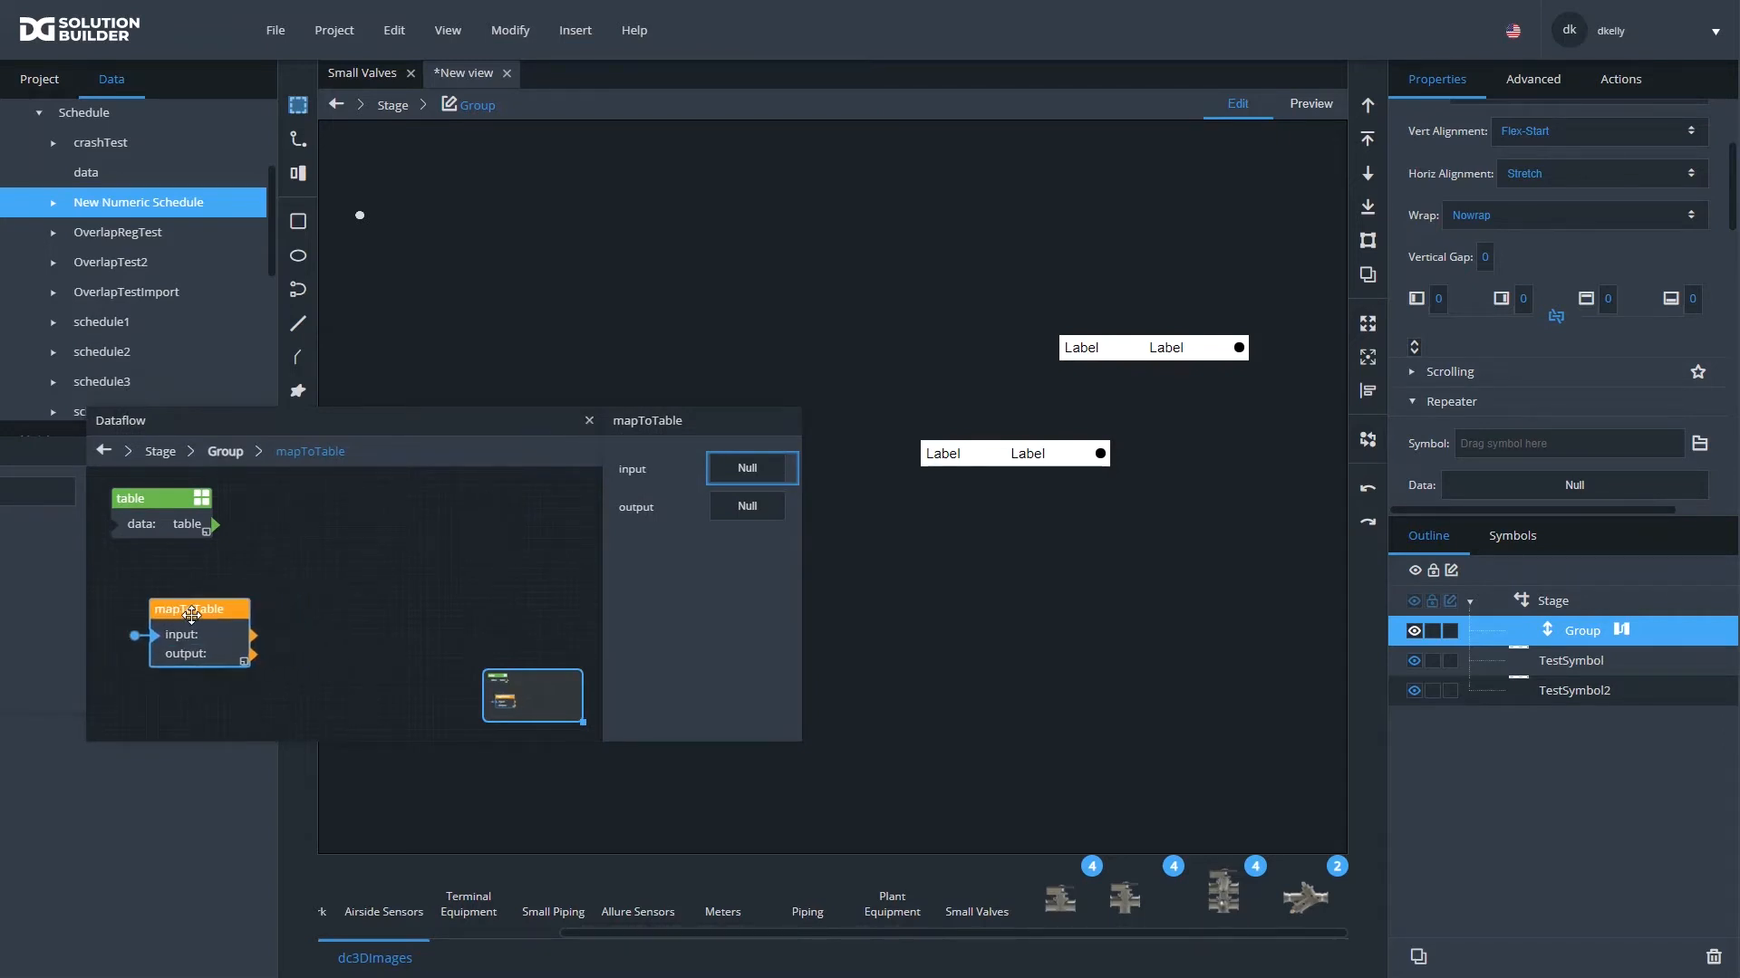
left_click(590, 422)
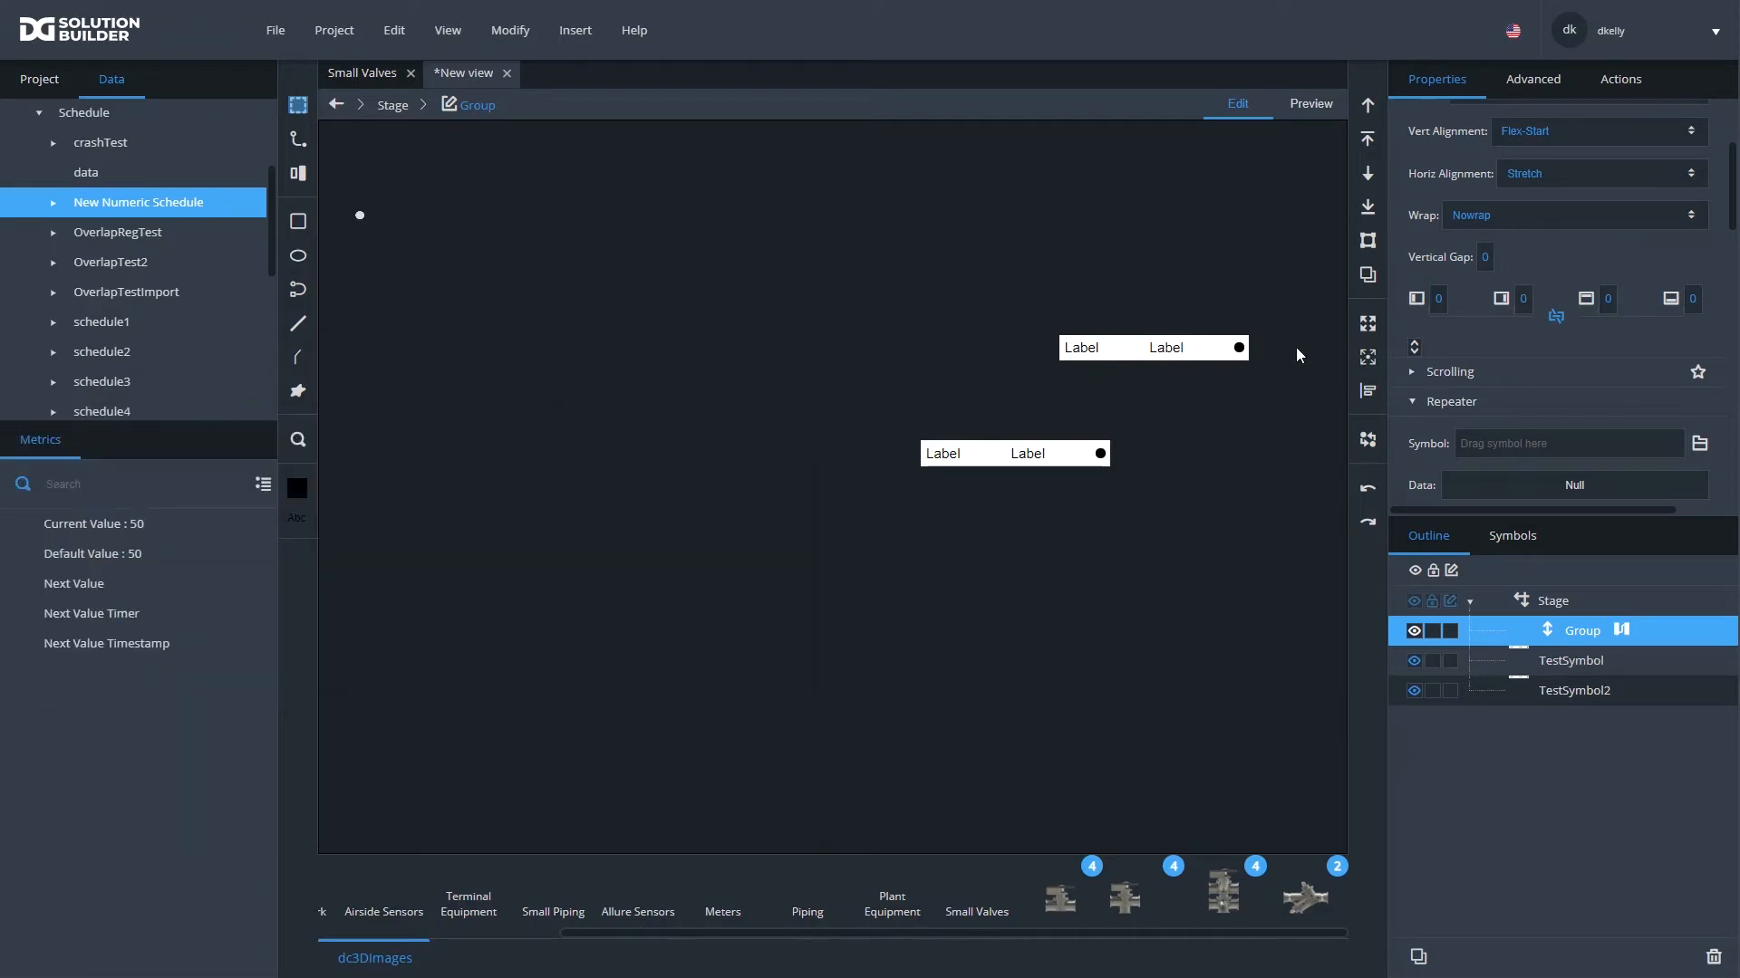
- Select the upper TestSymbol instance on the stage and examine its symbol properties and advanced settings
left_click(1207, 351)
left_click(1207, 352)
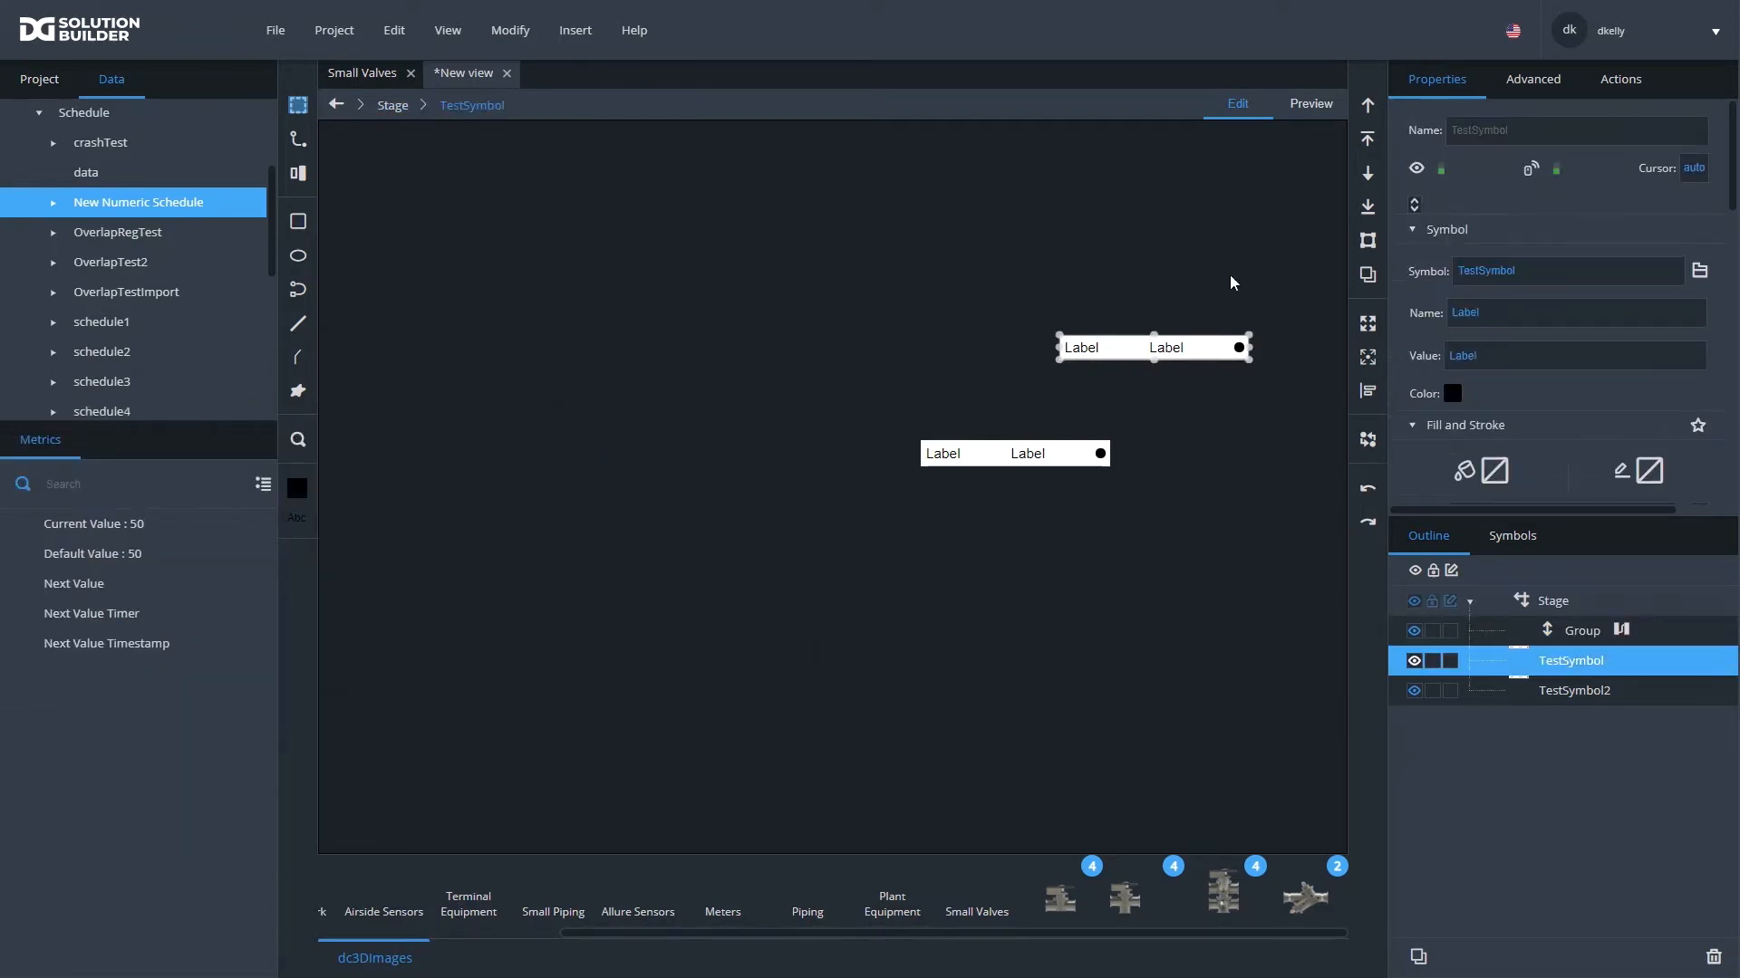
scroll(1507, 262, "down", 5)
scroll(1507, 263, "up", 5)
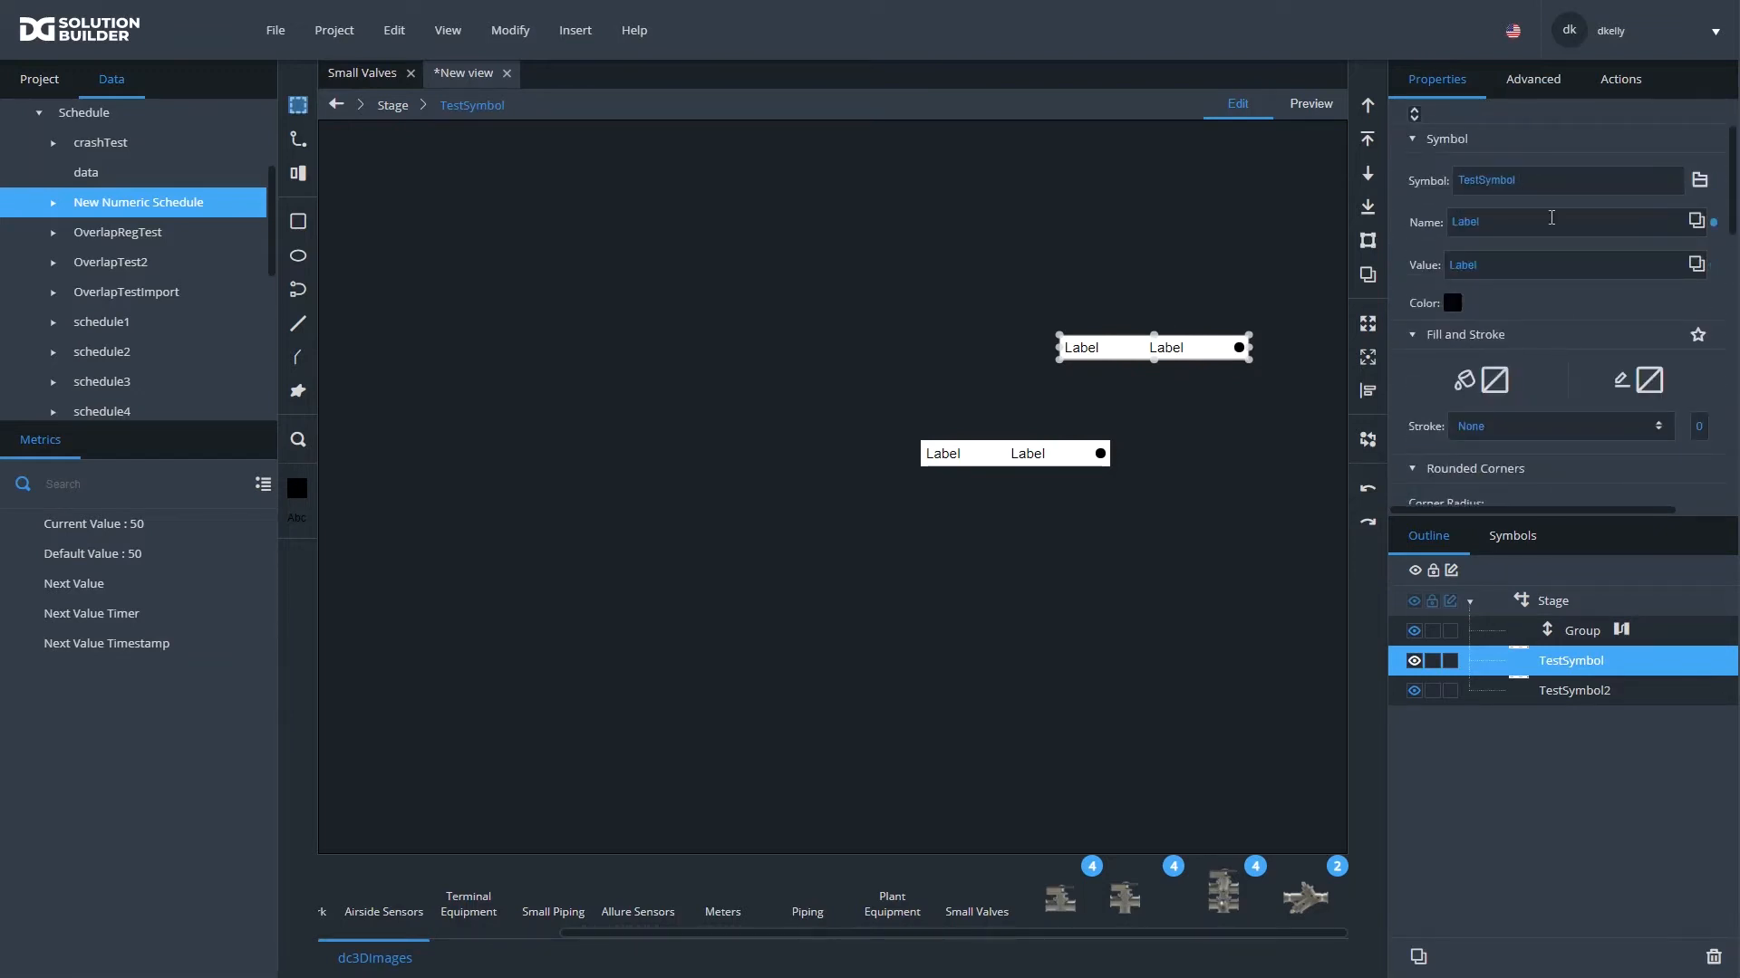
left_click(1519, 82)
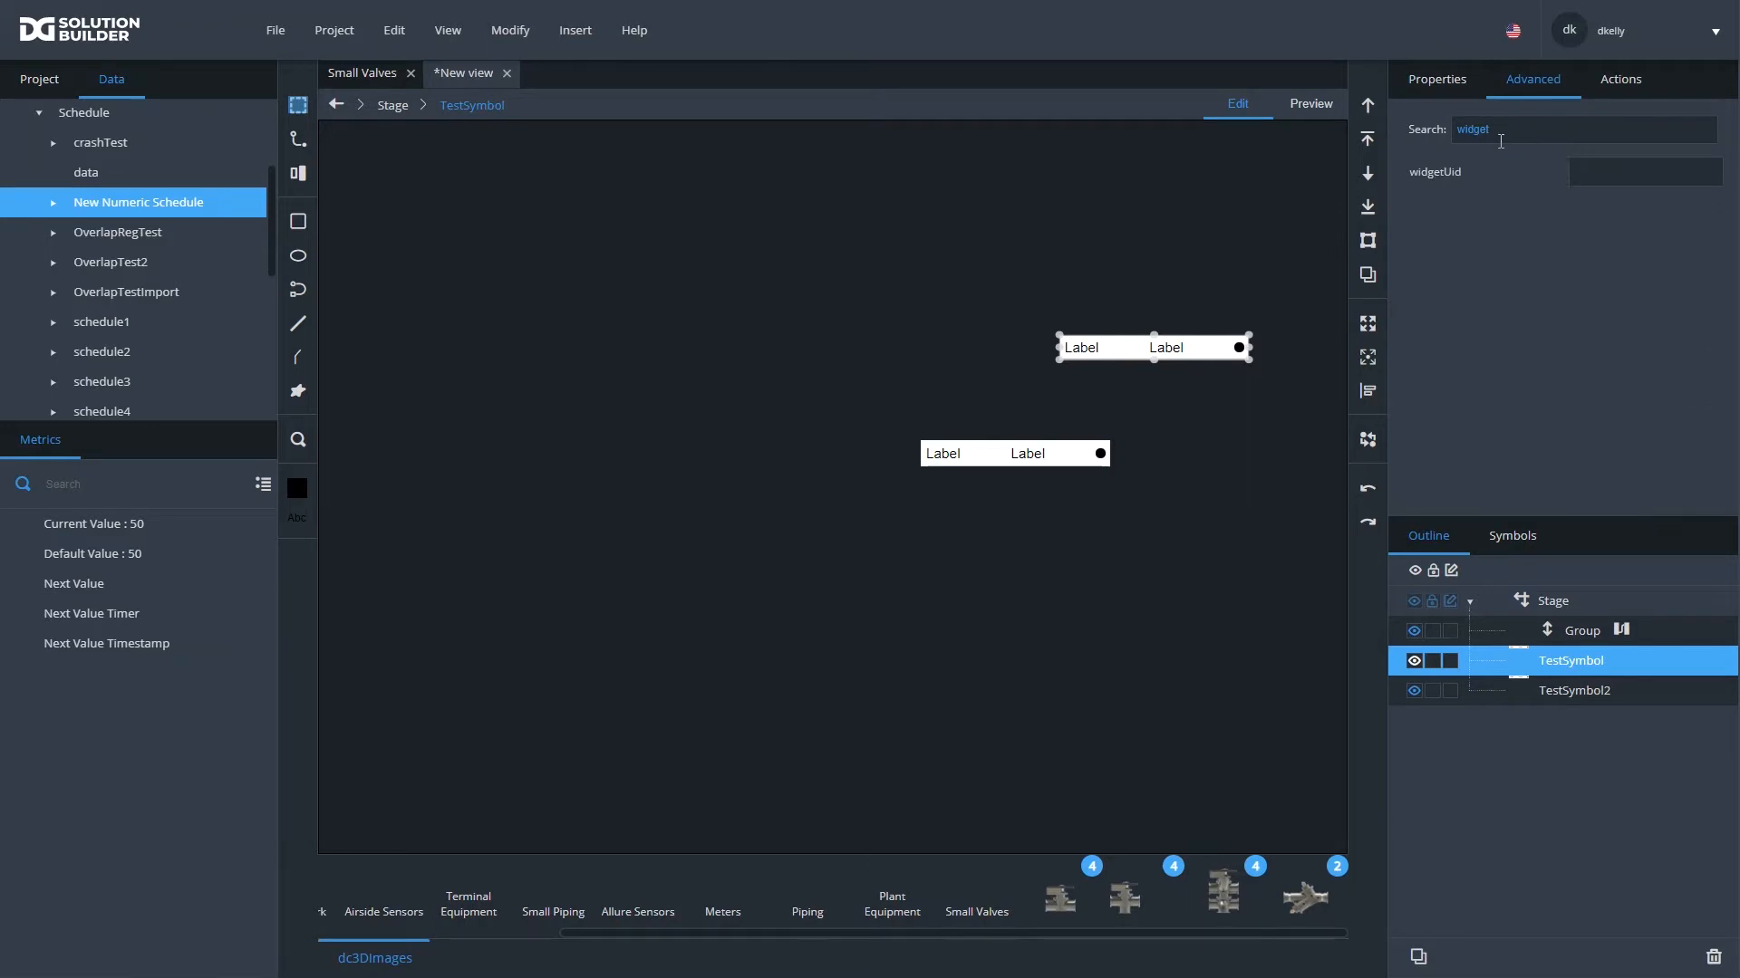
left_click(1419, 81)
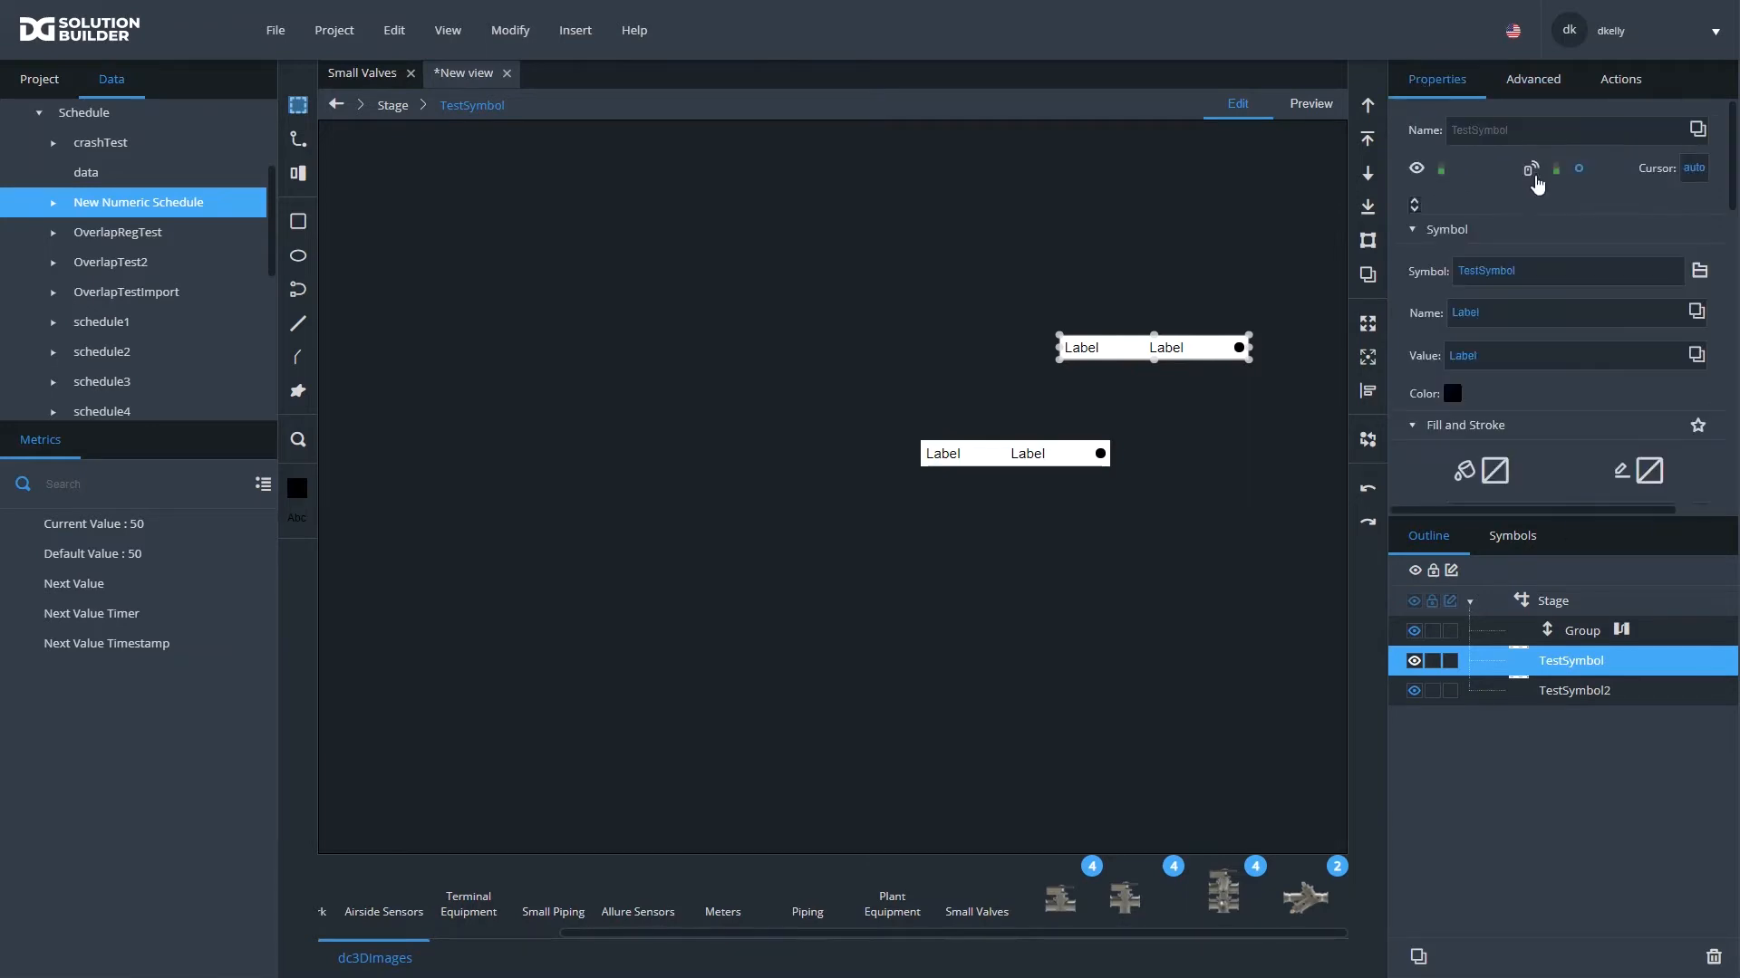
scroll(1509, 475, "down", 3)
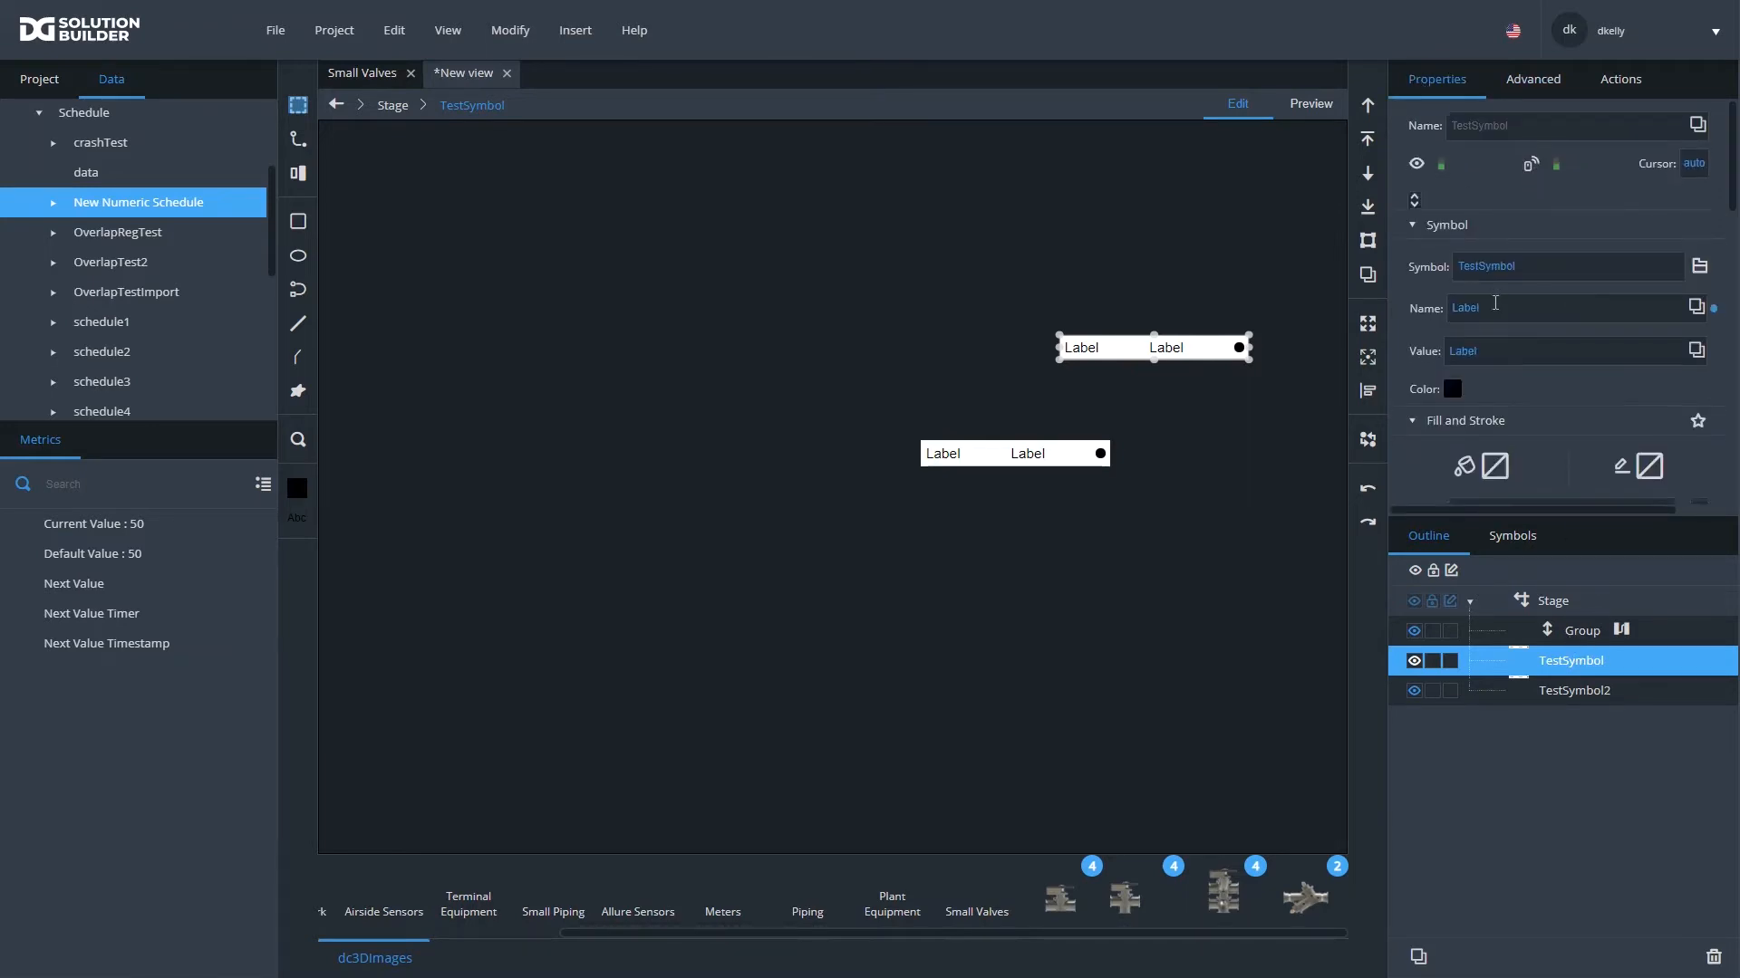
scroll(1495, 303, "up", 3)
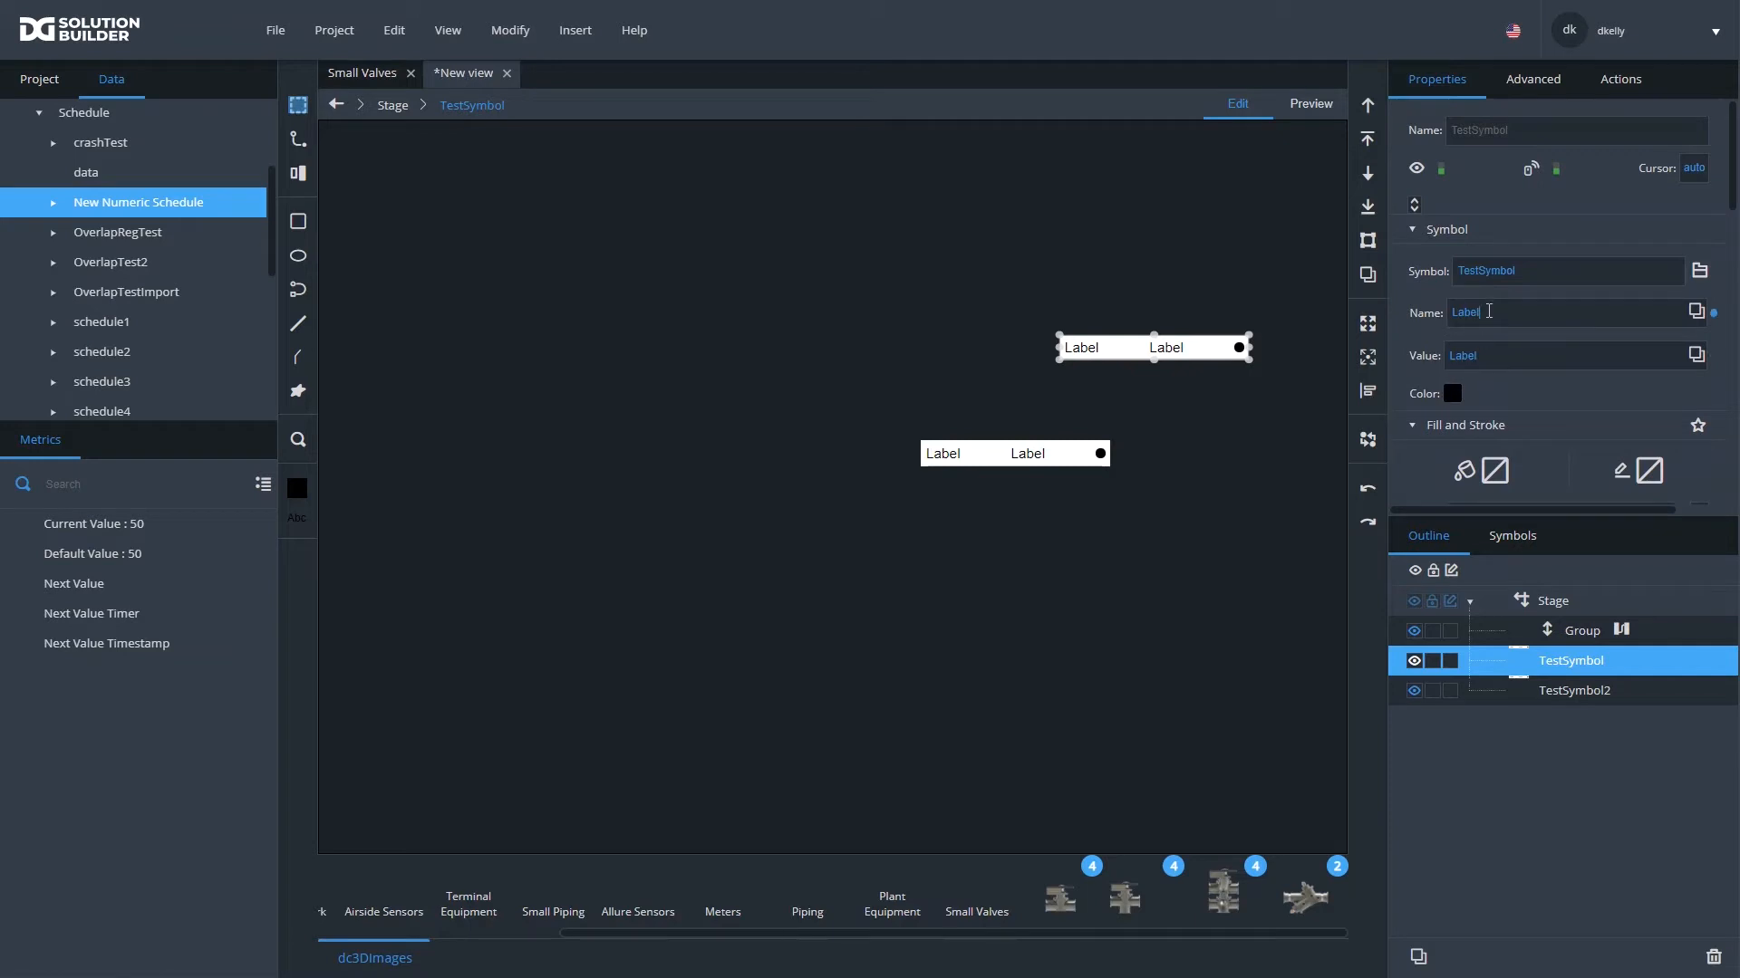
- Set the selected TestSymbol instance's Name to Light, try another swatch for its Color, and restore black
double_click(1489, 312)
type("Light")
left_click(1452, 393)
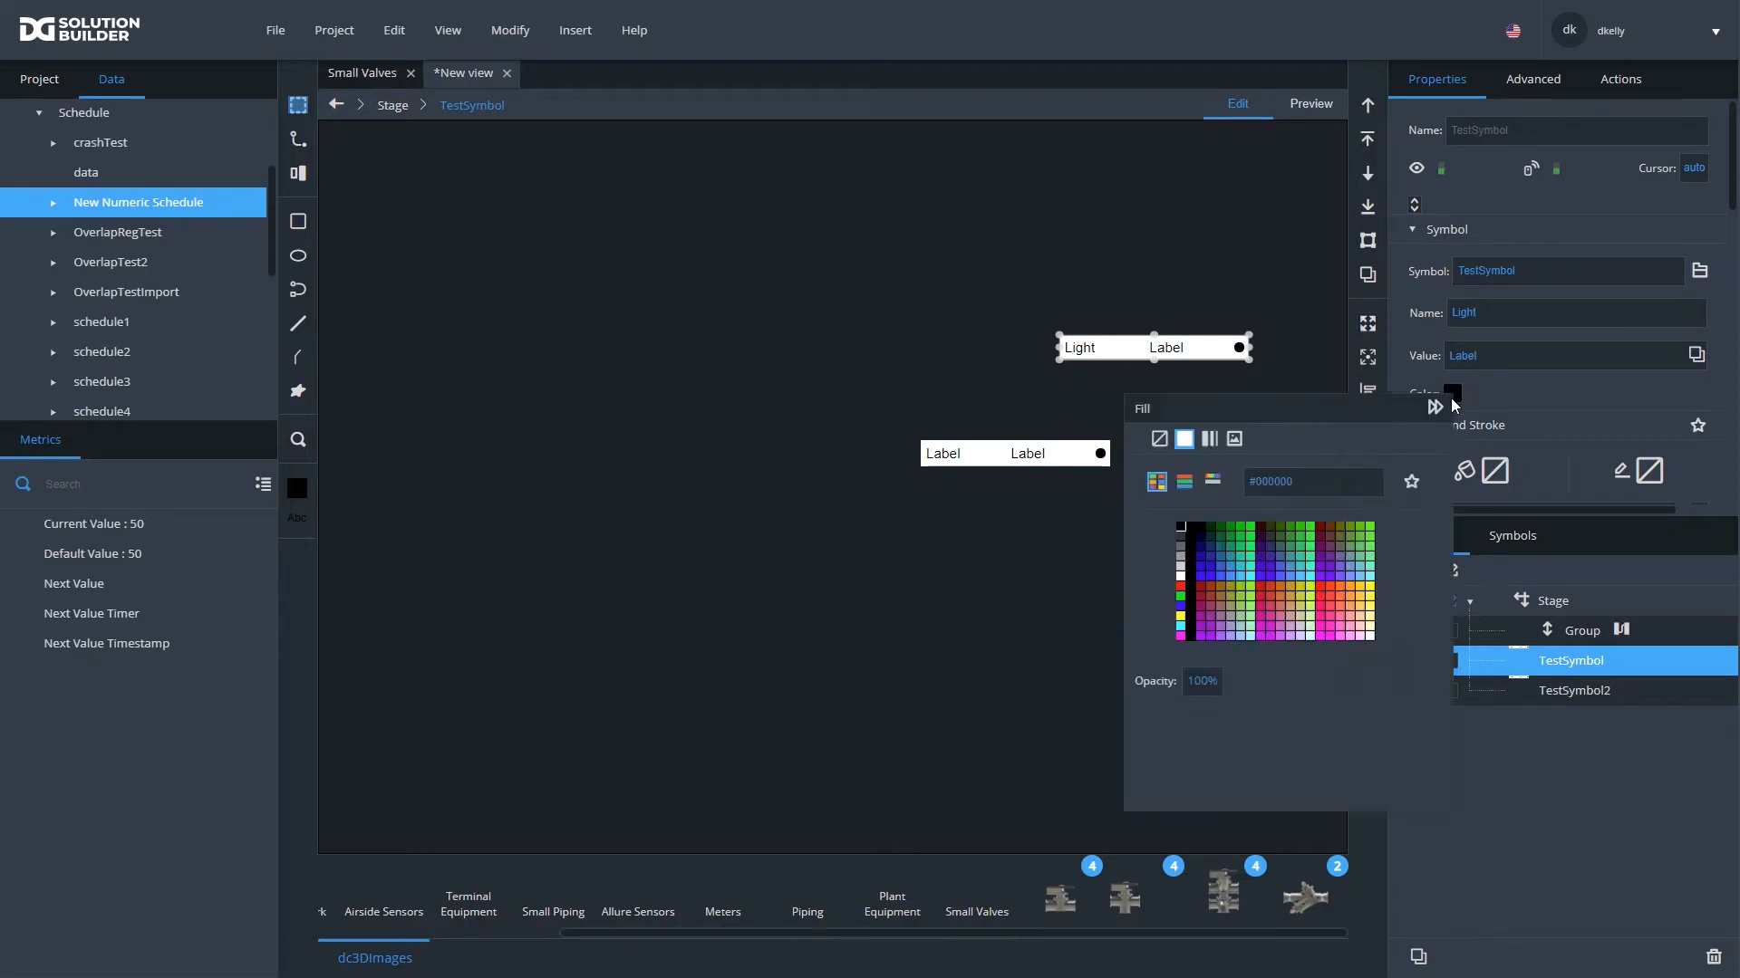
left_click(1208, 569)
left_click(1181, 529)
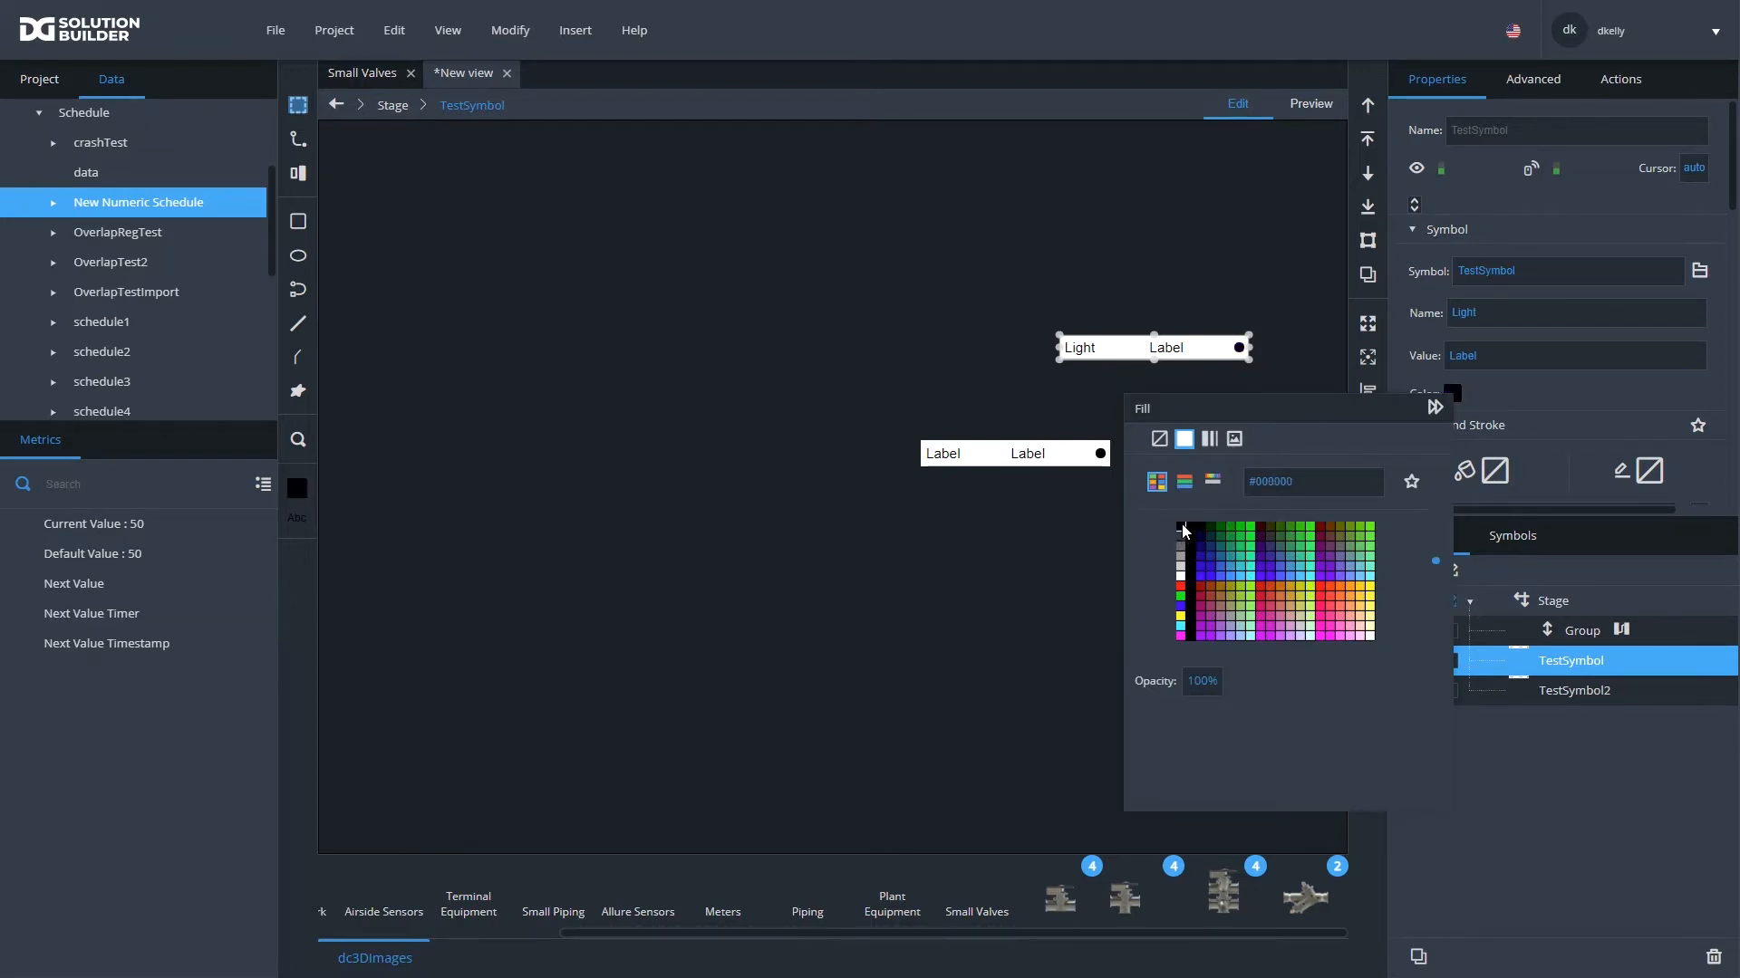
- Open the Group's dataflow and delete its mapToTable block
left_click(1584, 635)
left_click(1621, 630)
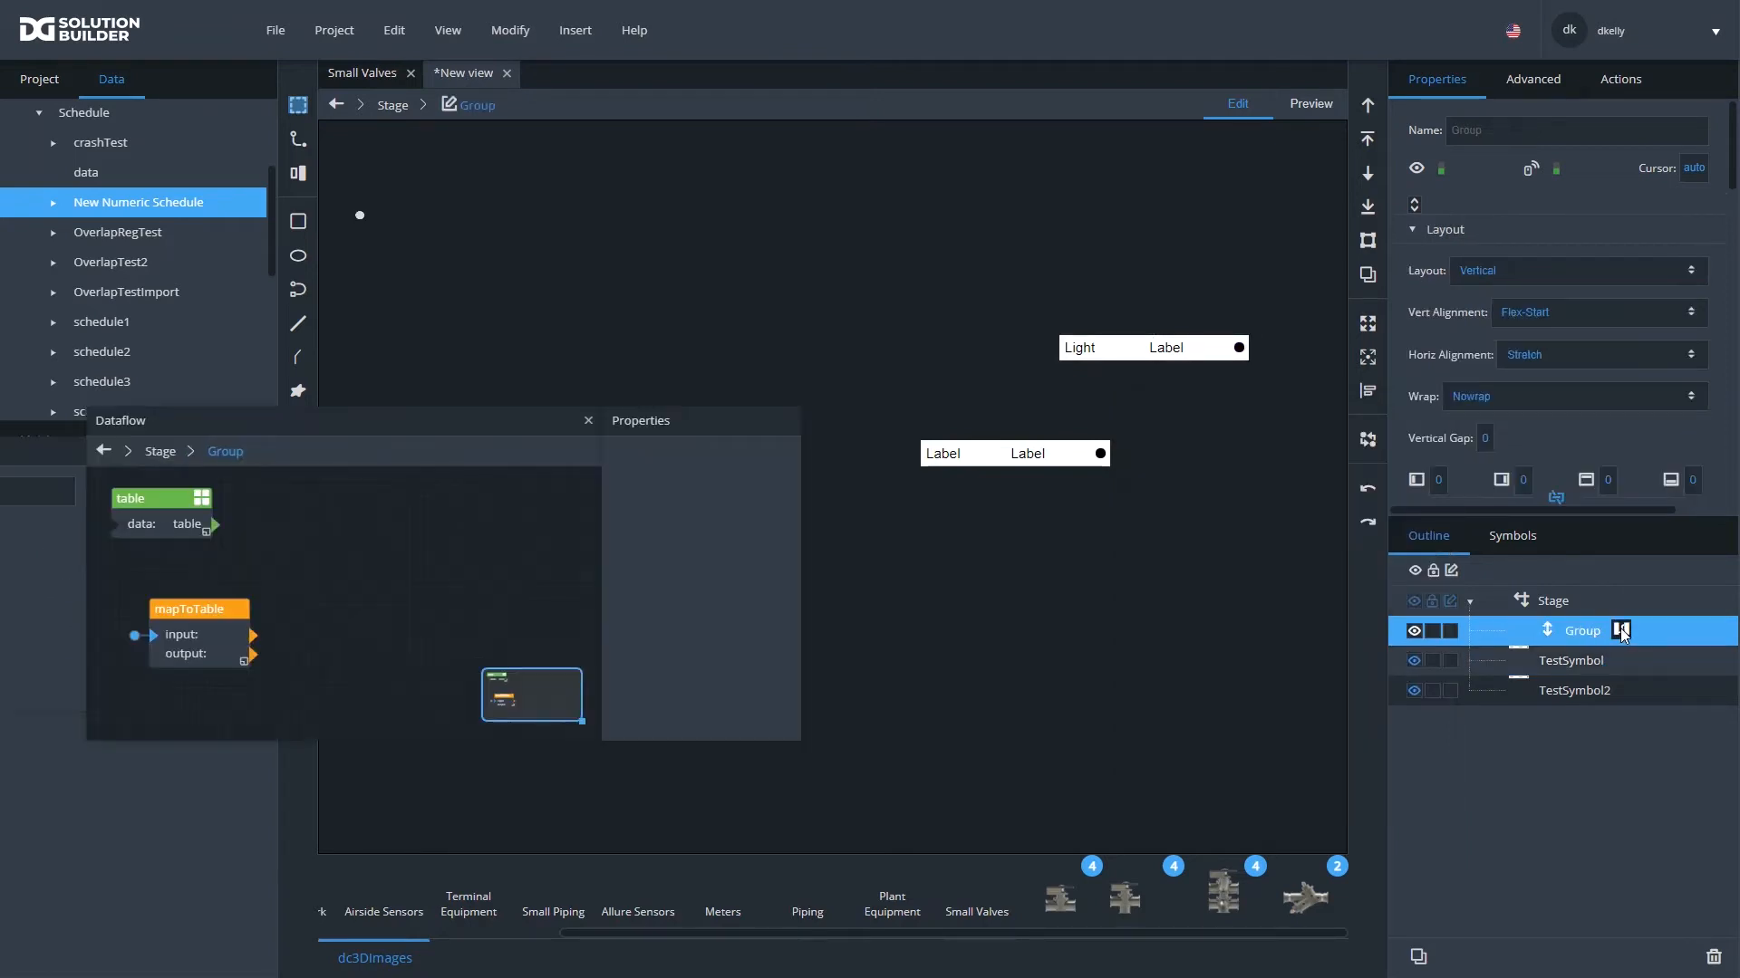
left_click(235, 605)
key("Delete")
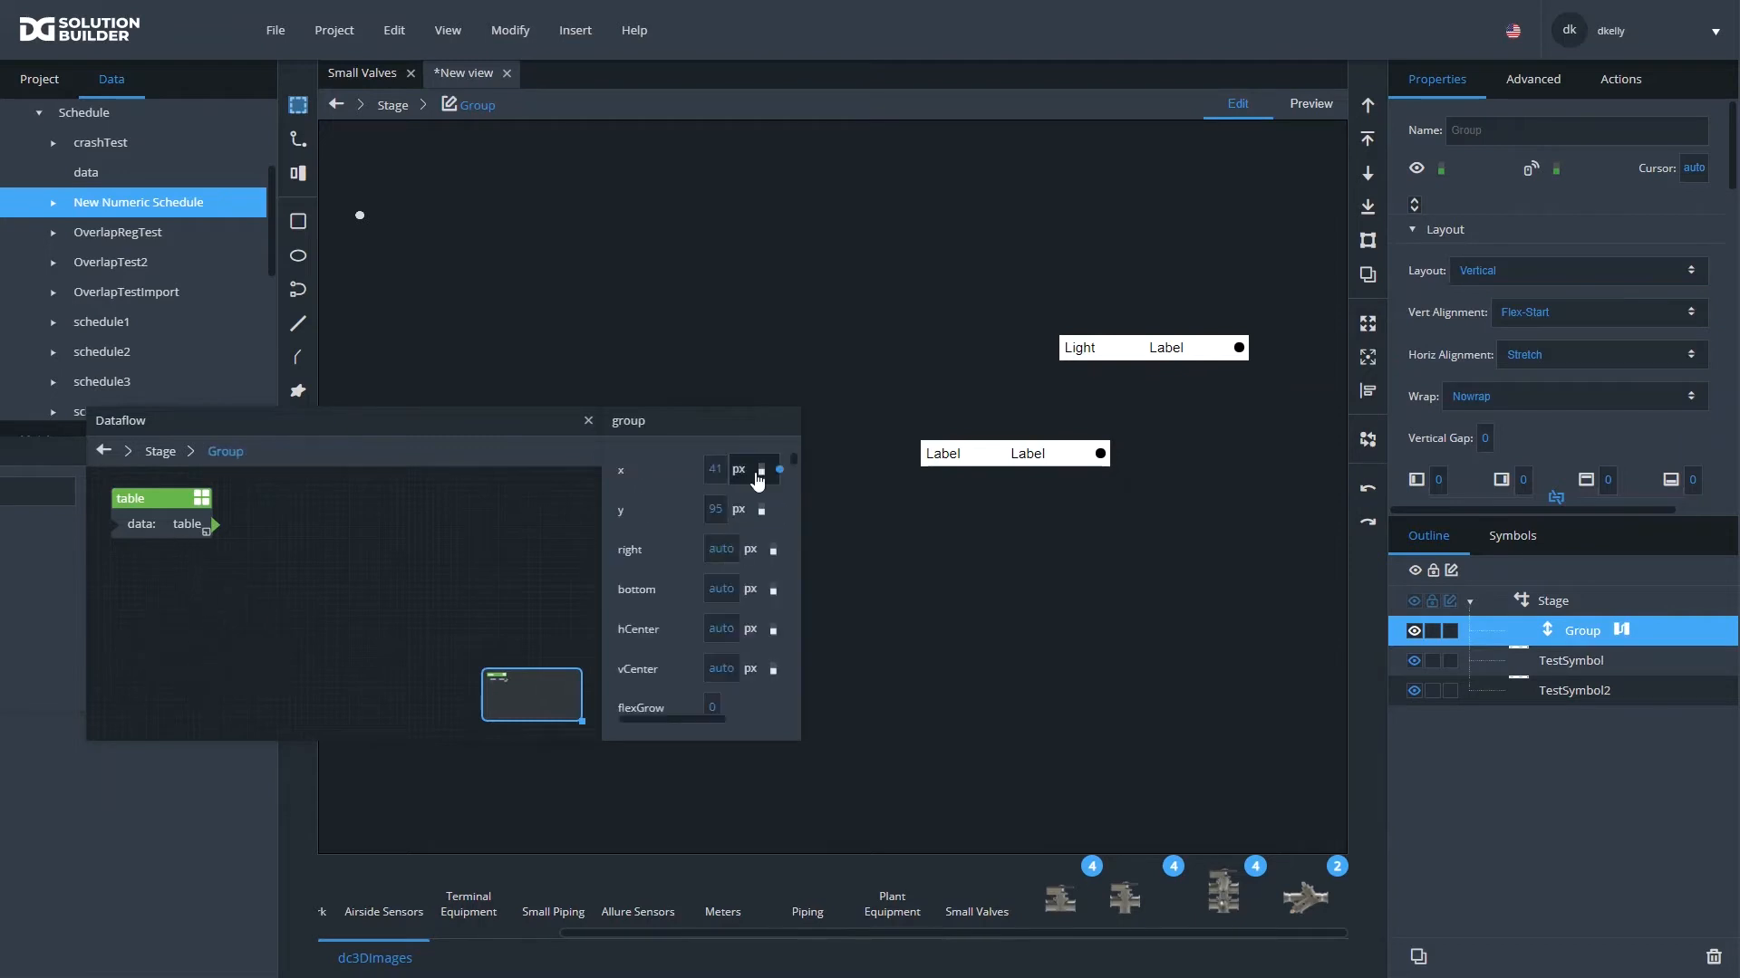
- Examine the rows and columns stored in the Group dataflow's table block, and close the table view
left_click(174, 494)
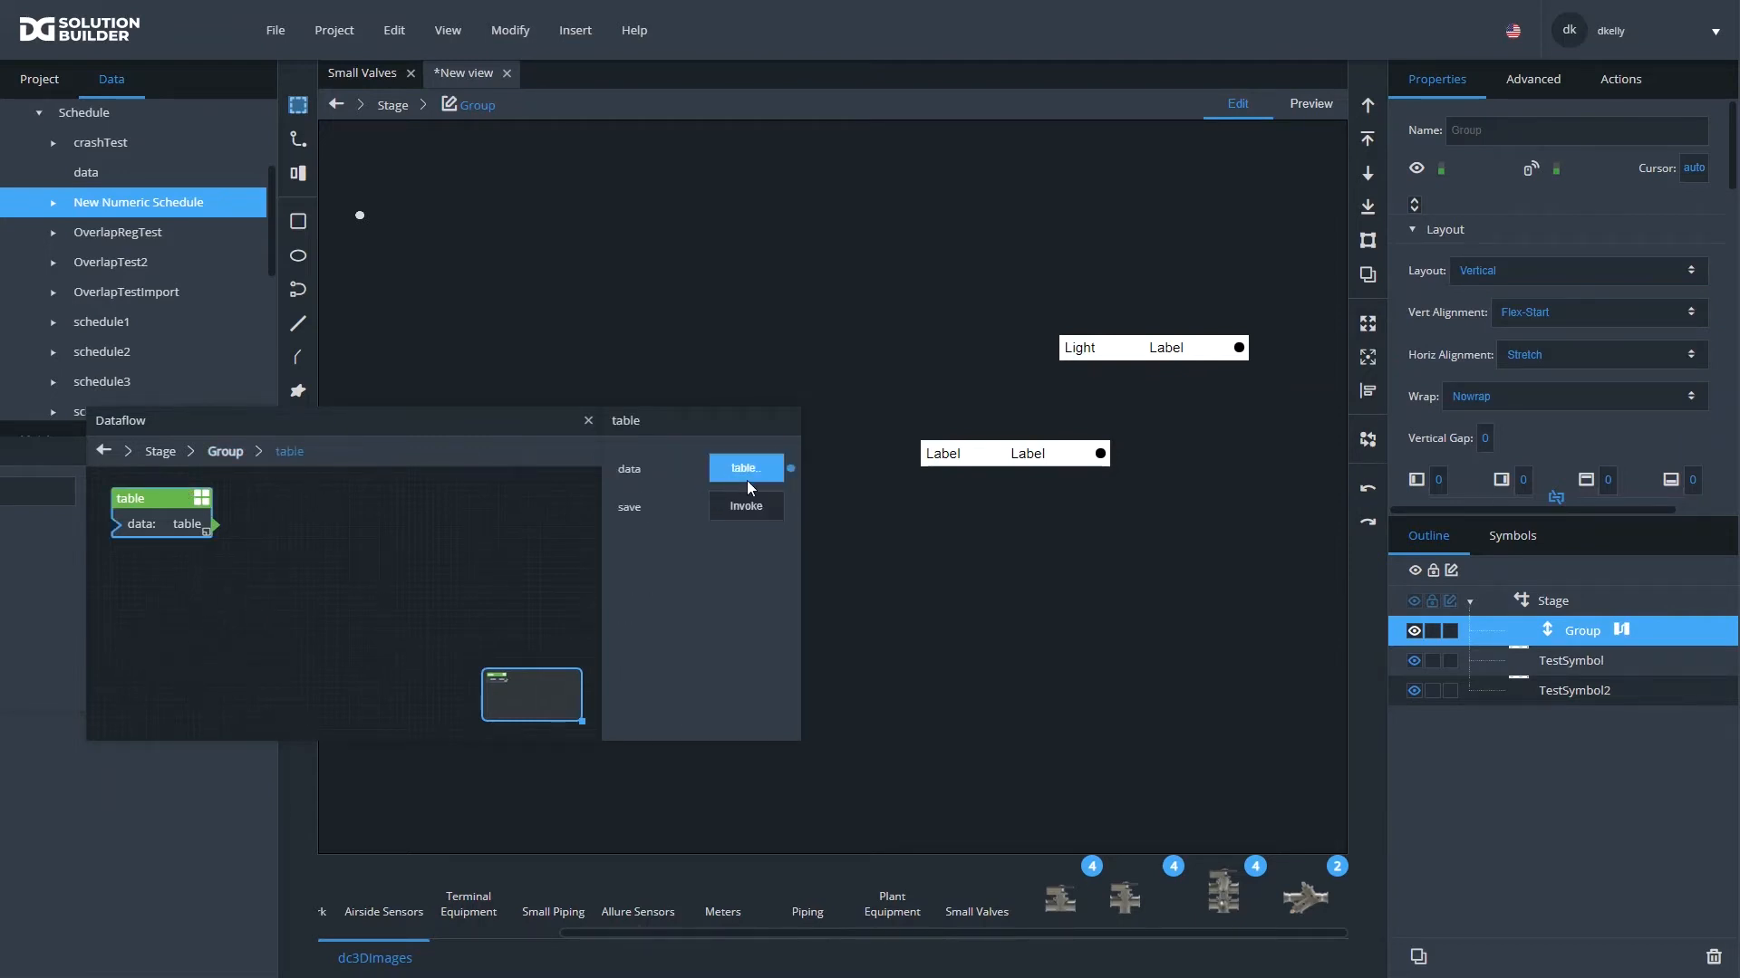
left_click(748, 473)
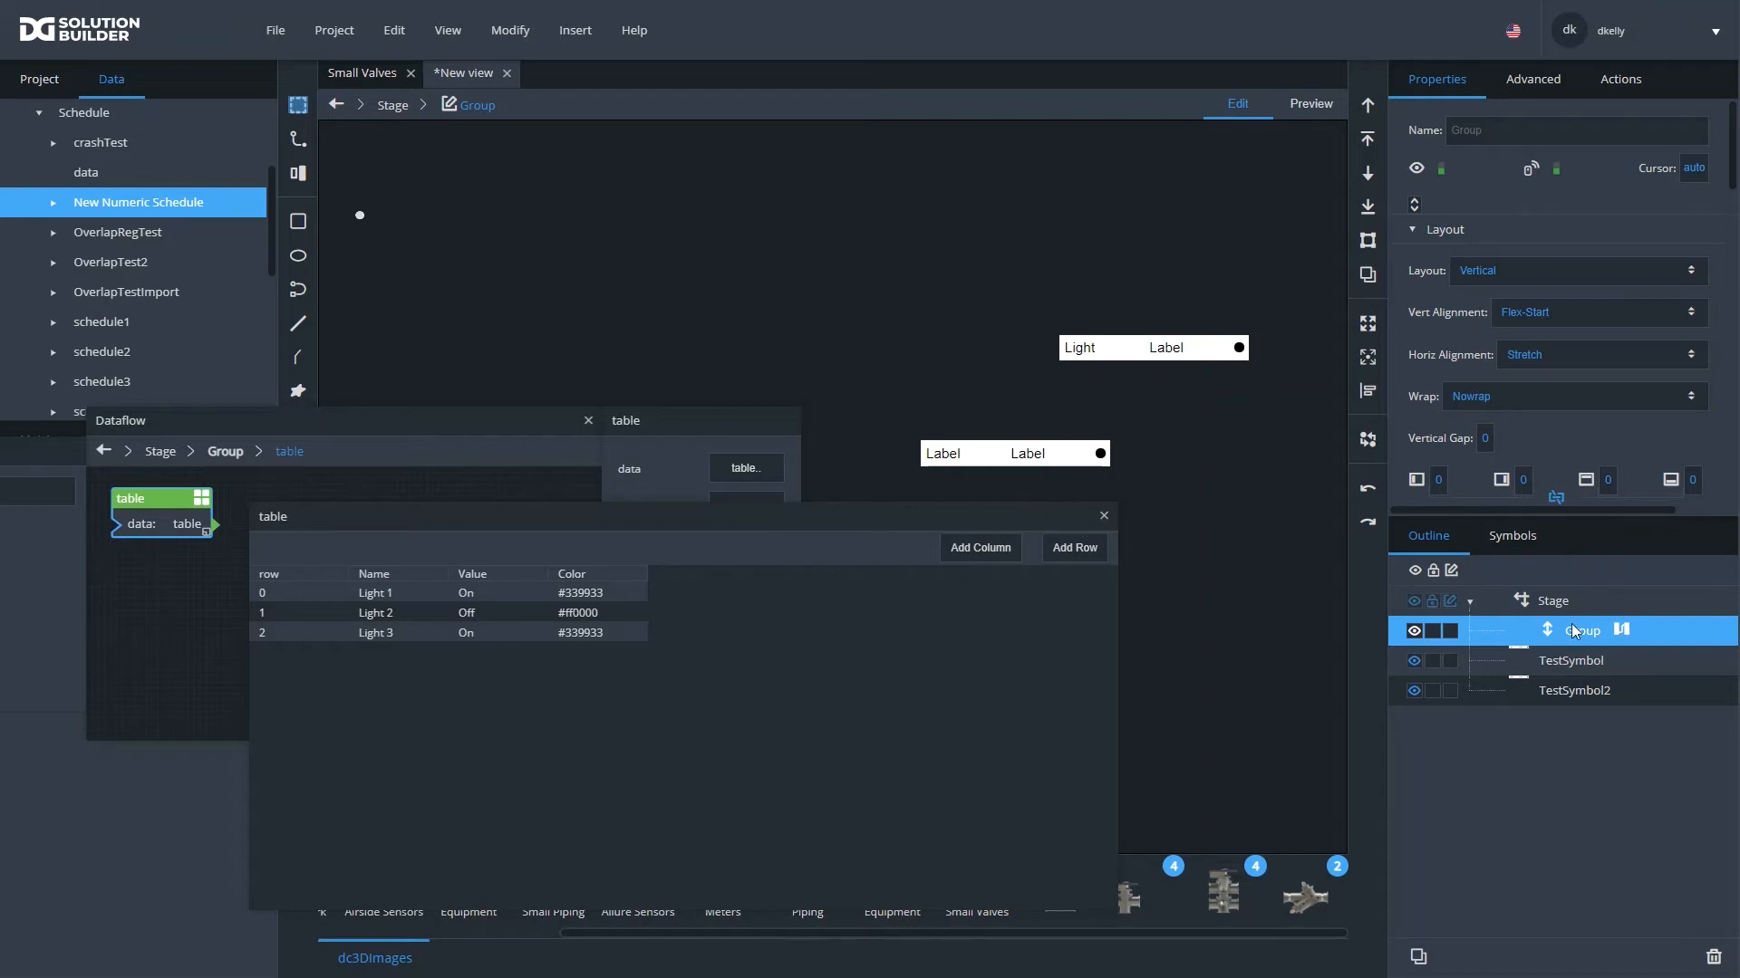
left_click(1103, 516)
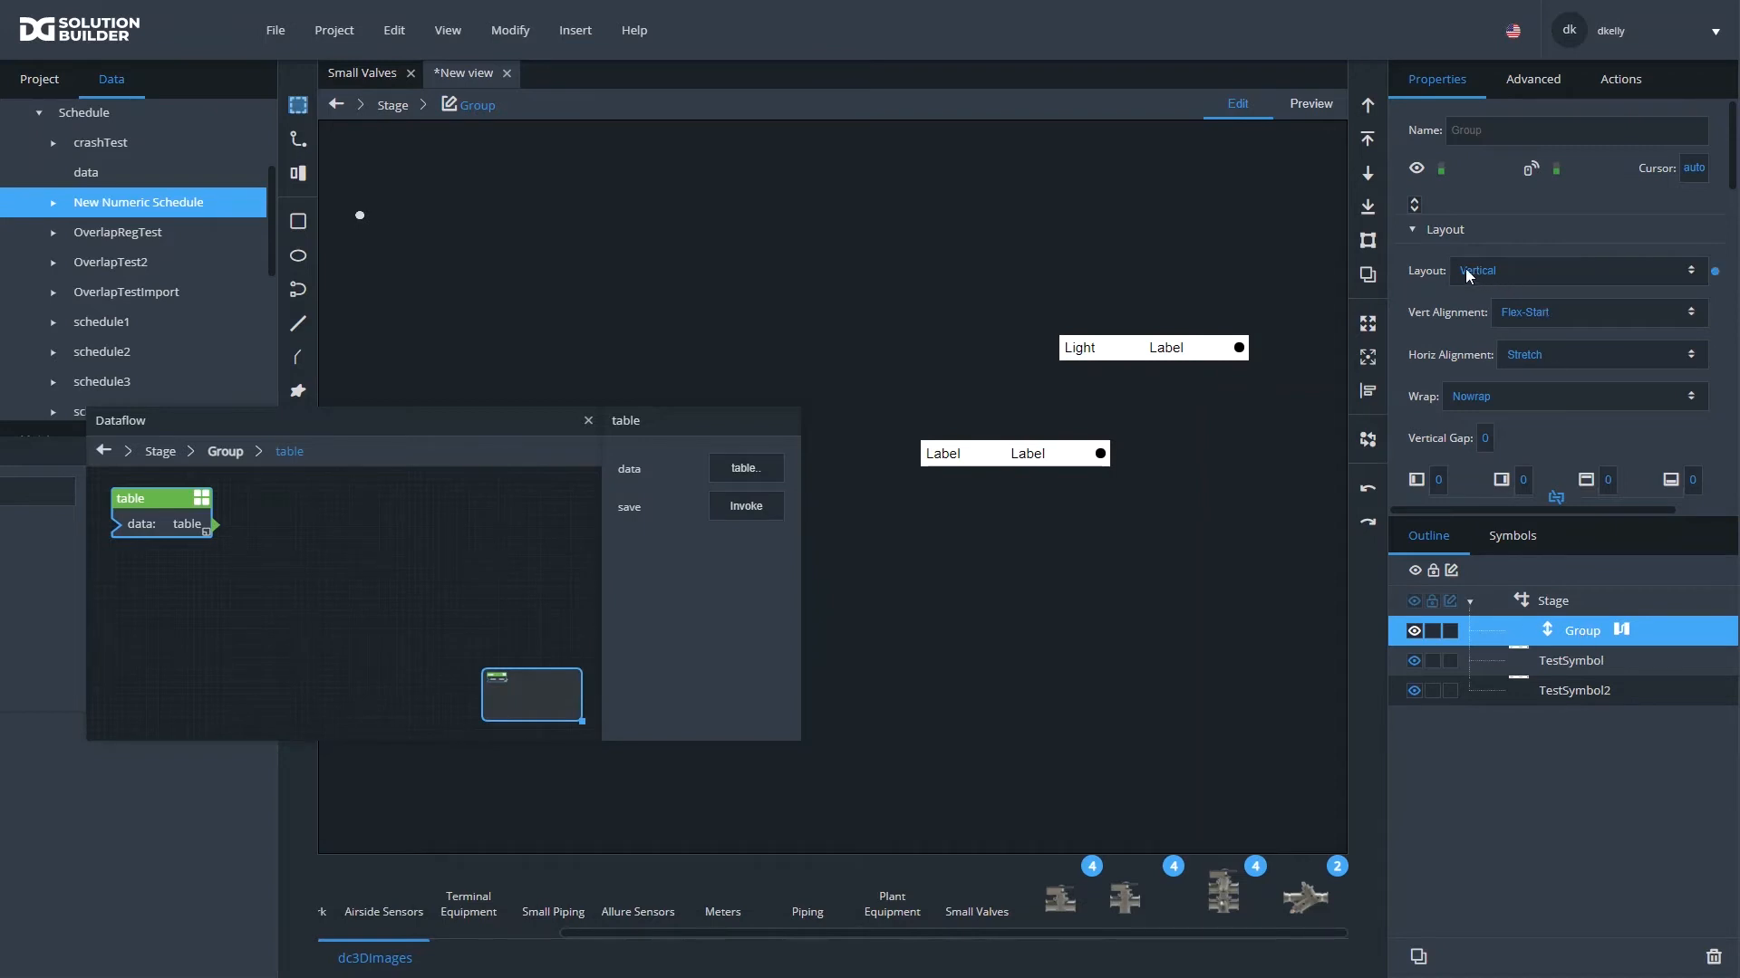
- Connect the table block's table output to the Data property of the Group's Repeater
scroll(1529, 308, "down", 3)
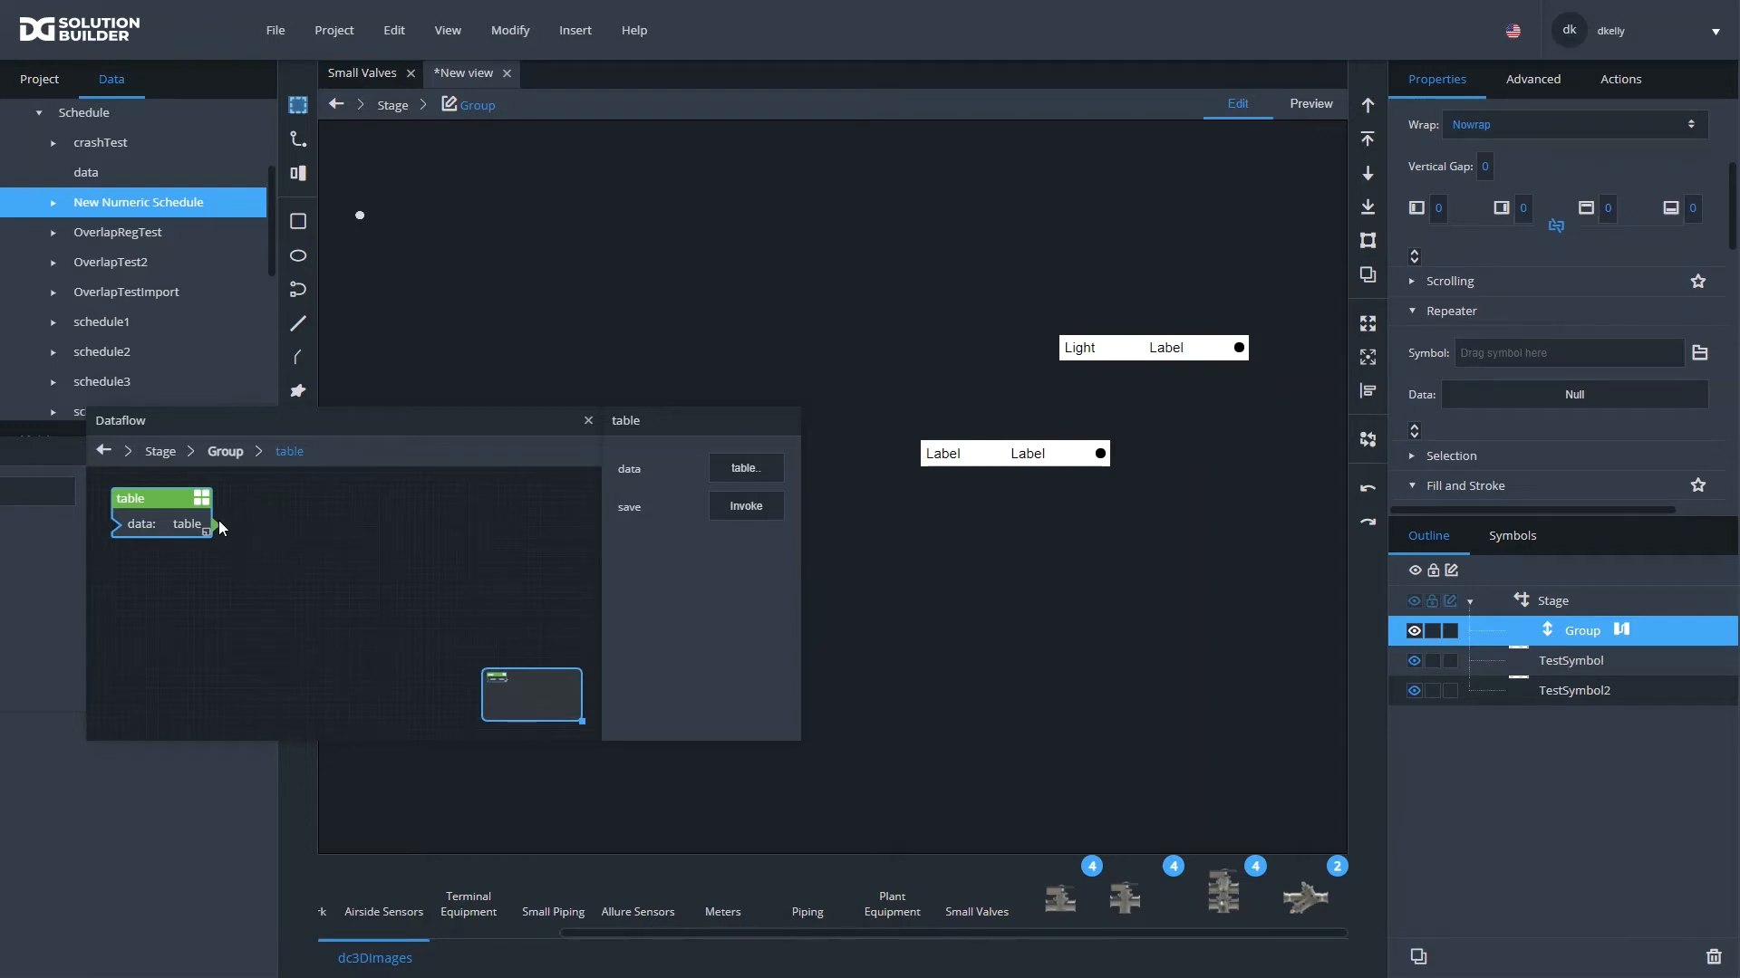
left_click_drag(220, 520, 1504, 401)
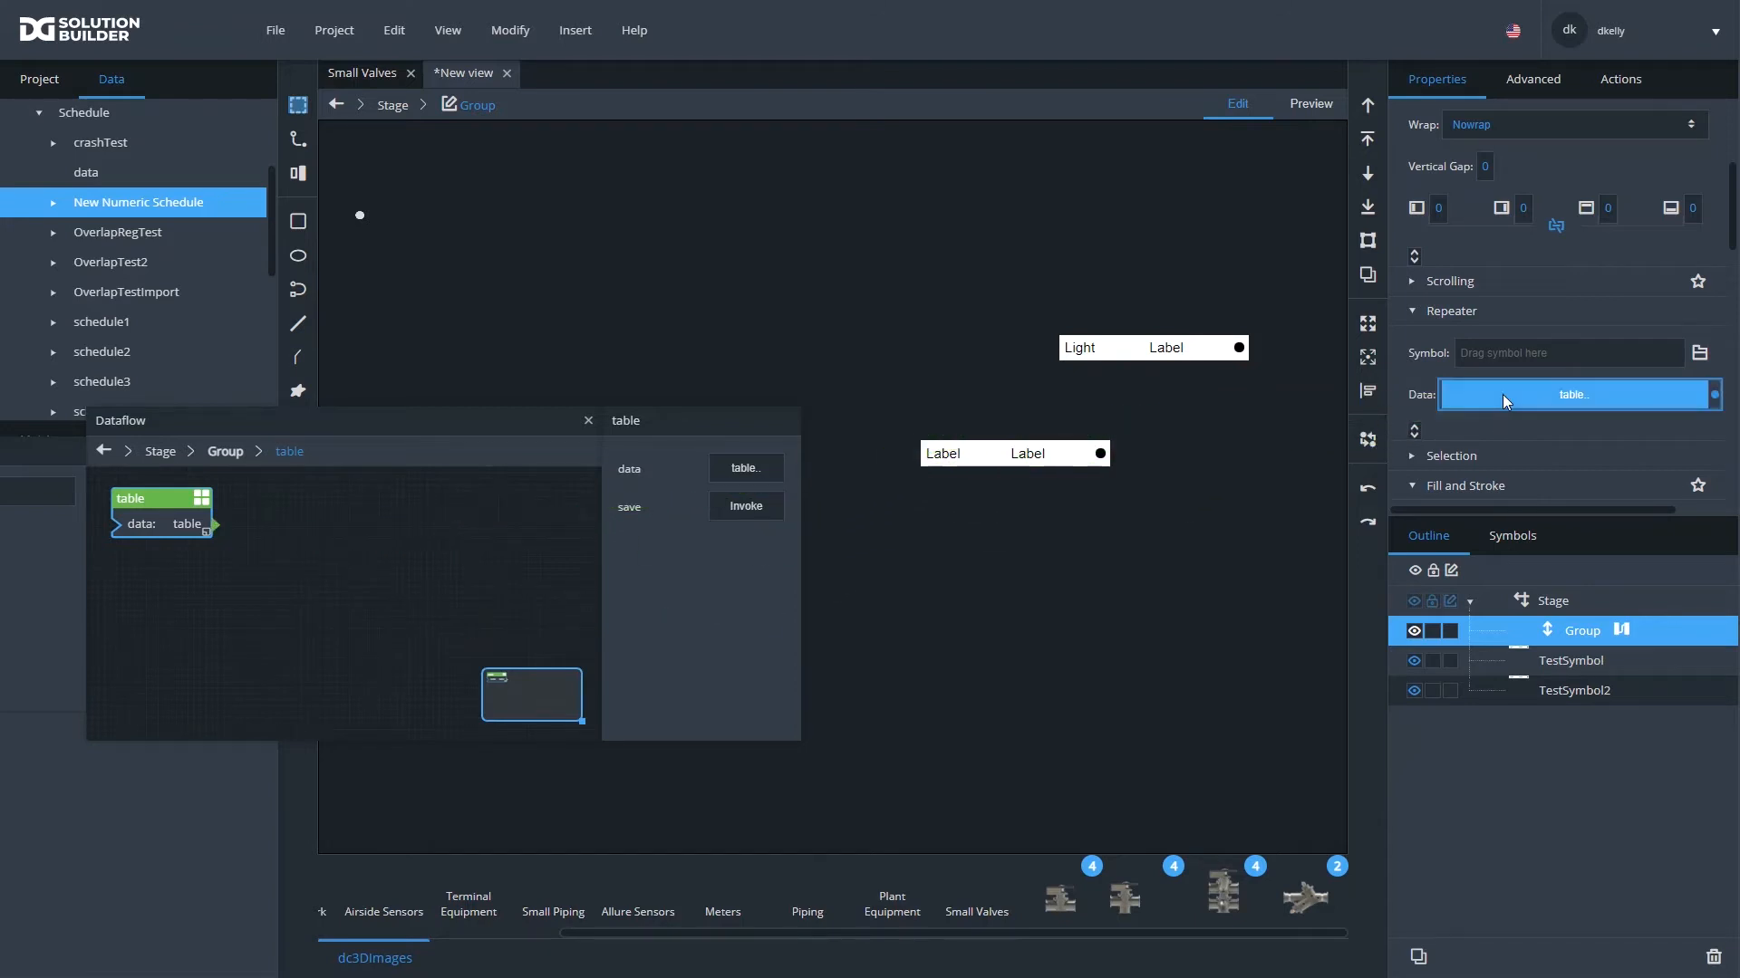
left_click(1180, 356)
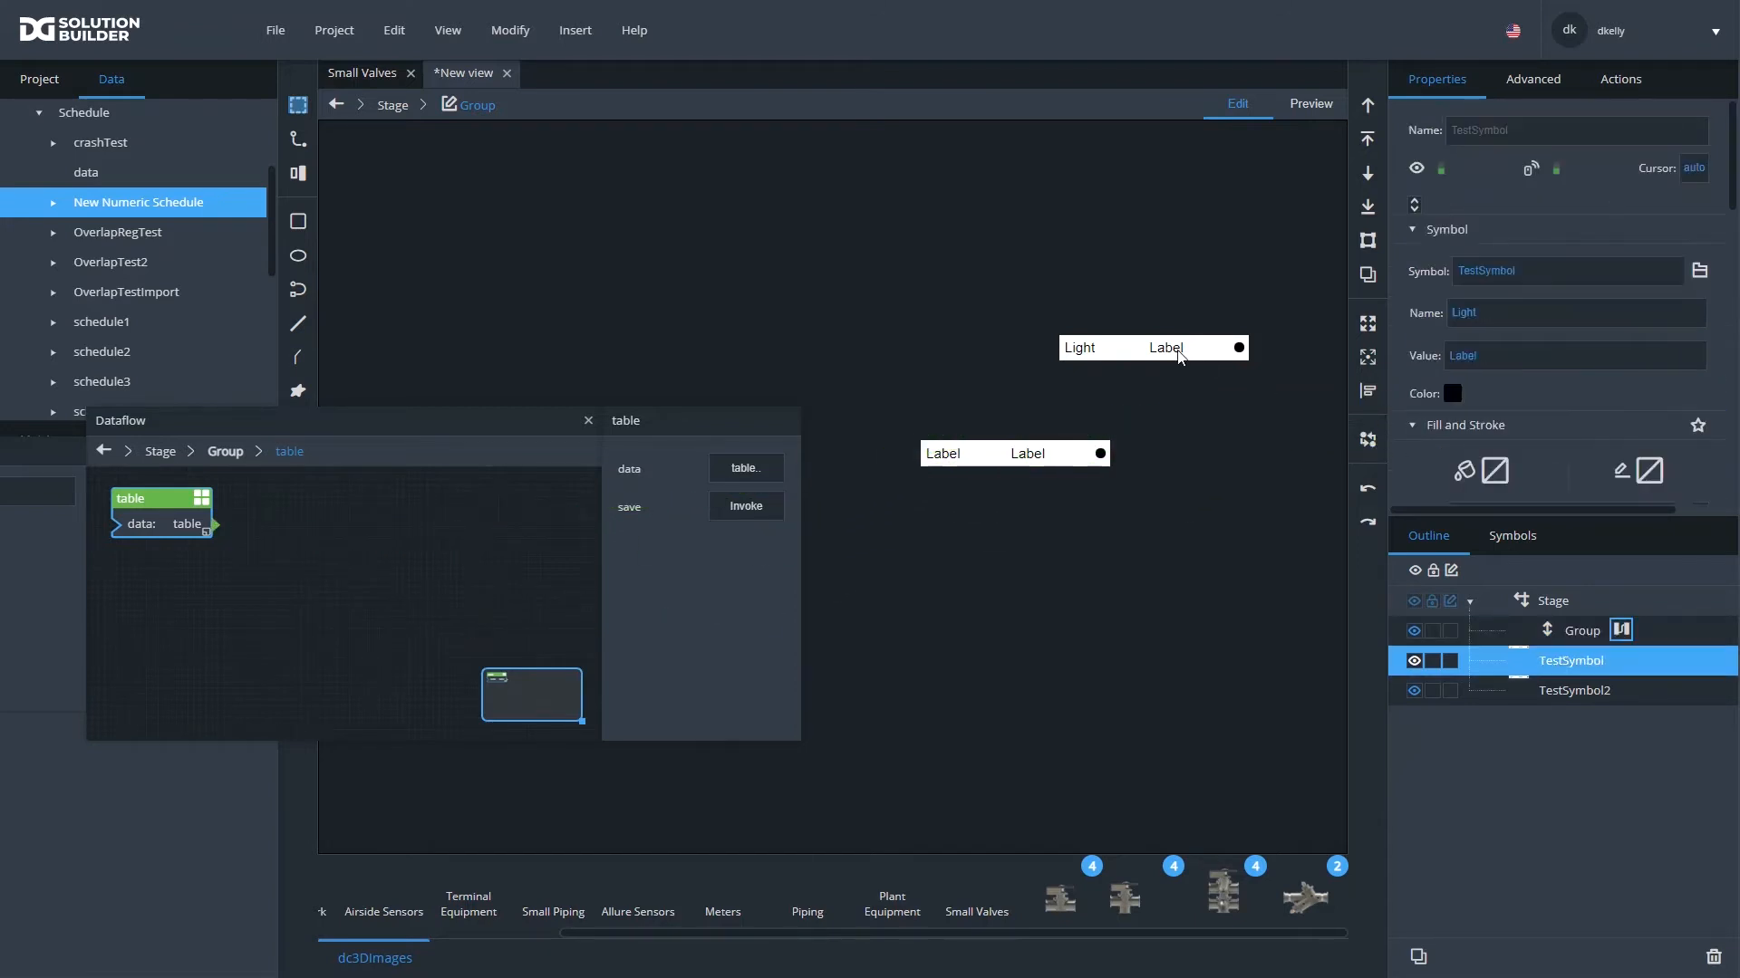
left_click(1510, 539)
mouse_move(1464, 735)
left_mouse_down()
mouse_move(1555, 643)
mouse_move(1475, 716)
left_mouse_up()
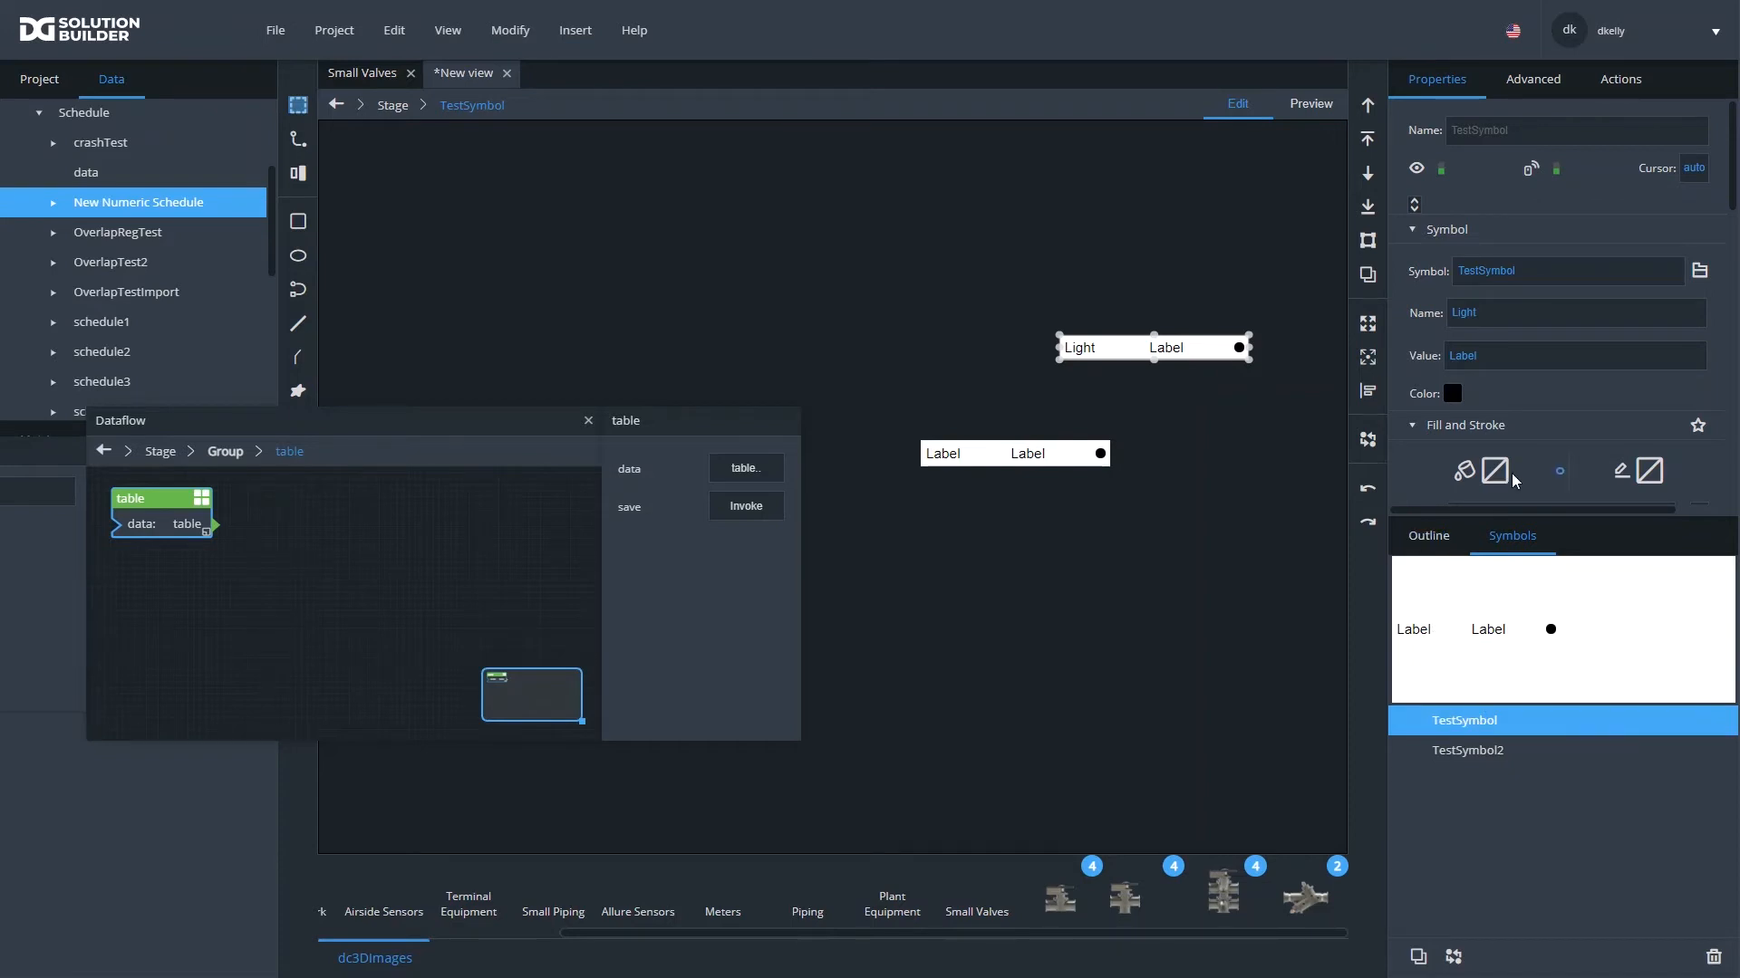
left_click(1425, 537)
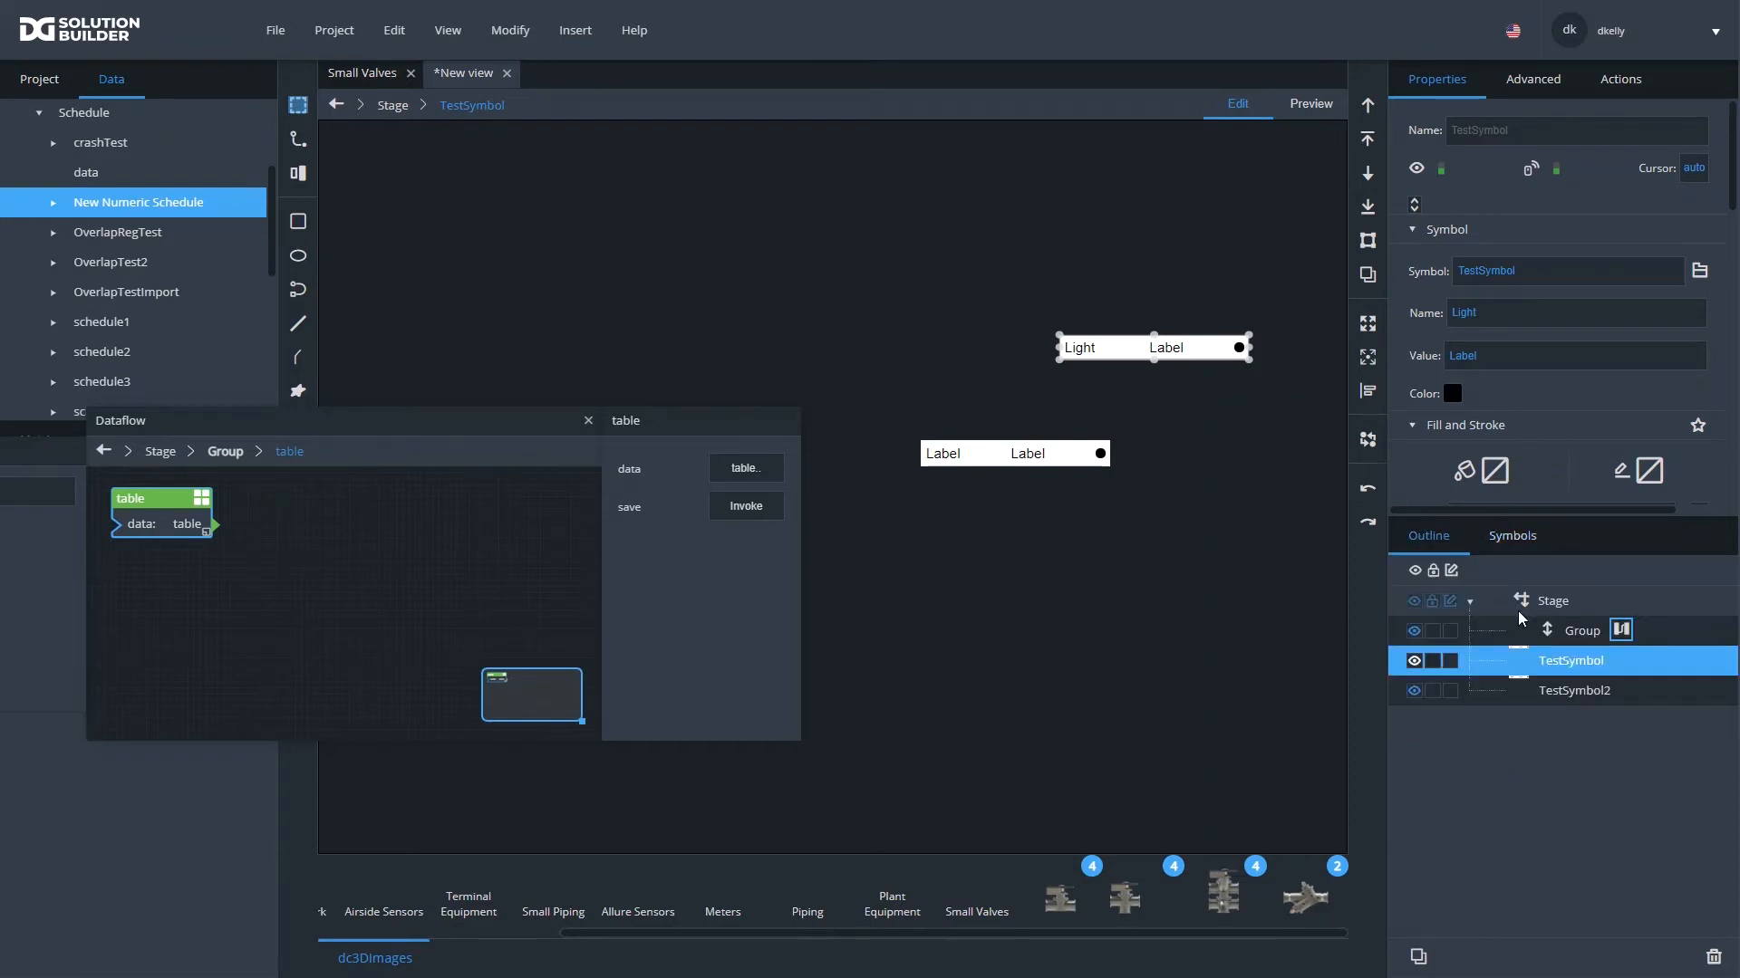
- Assign TestSymbol from the view's symbols as the Symbol of the Group's Repeater
left_click(1566, 631)
left_click(1528, 543)
left_click(1461, 724)
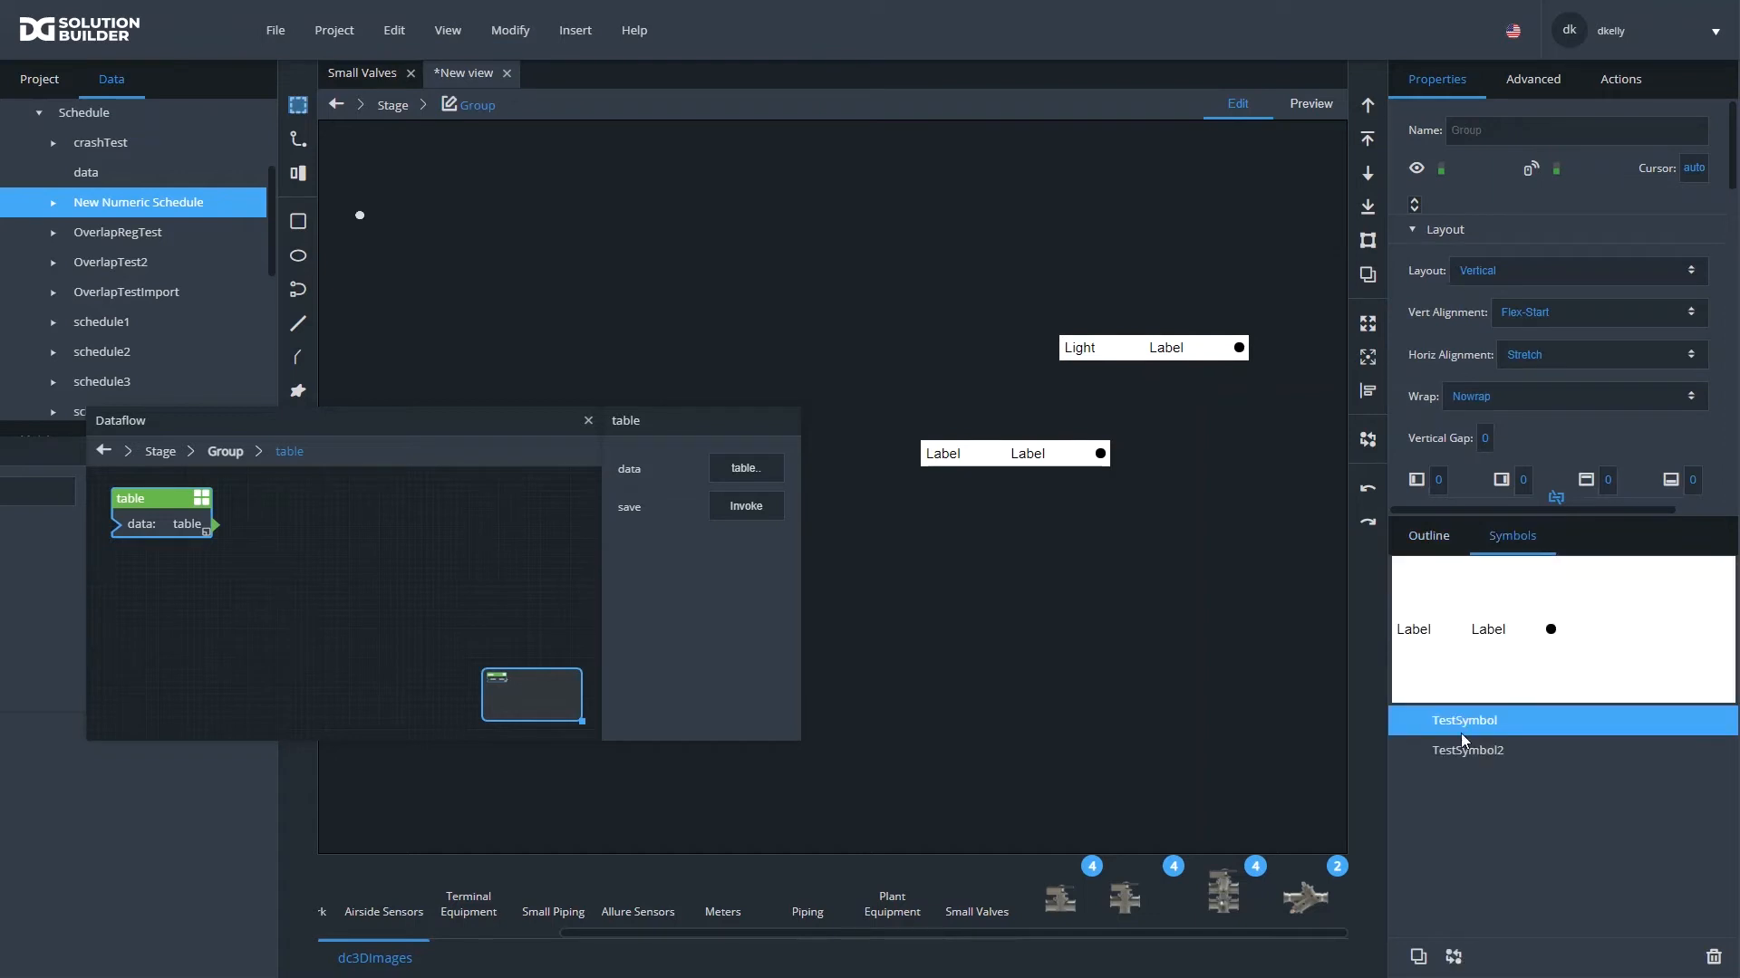
scroll(1581, 391, "down", 3)
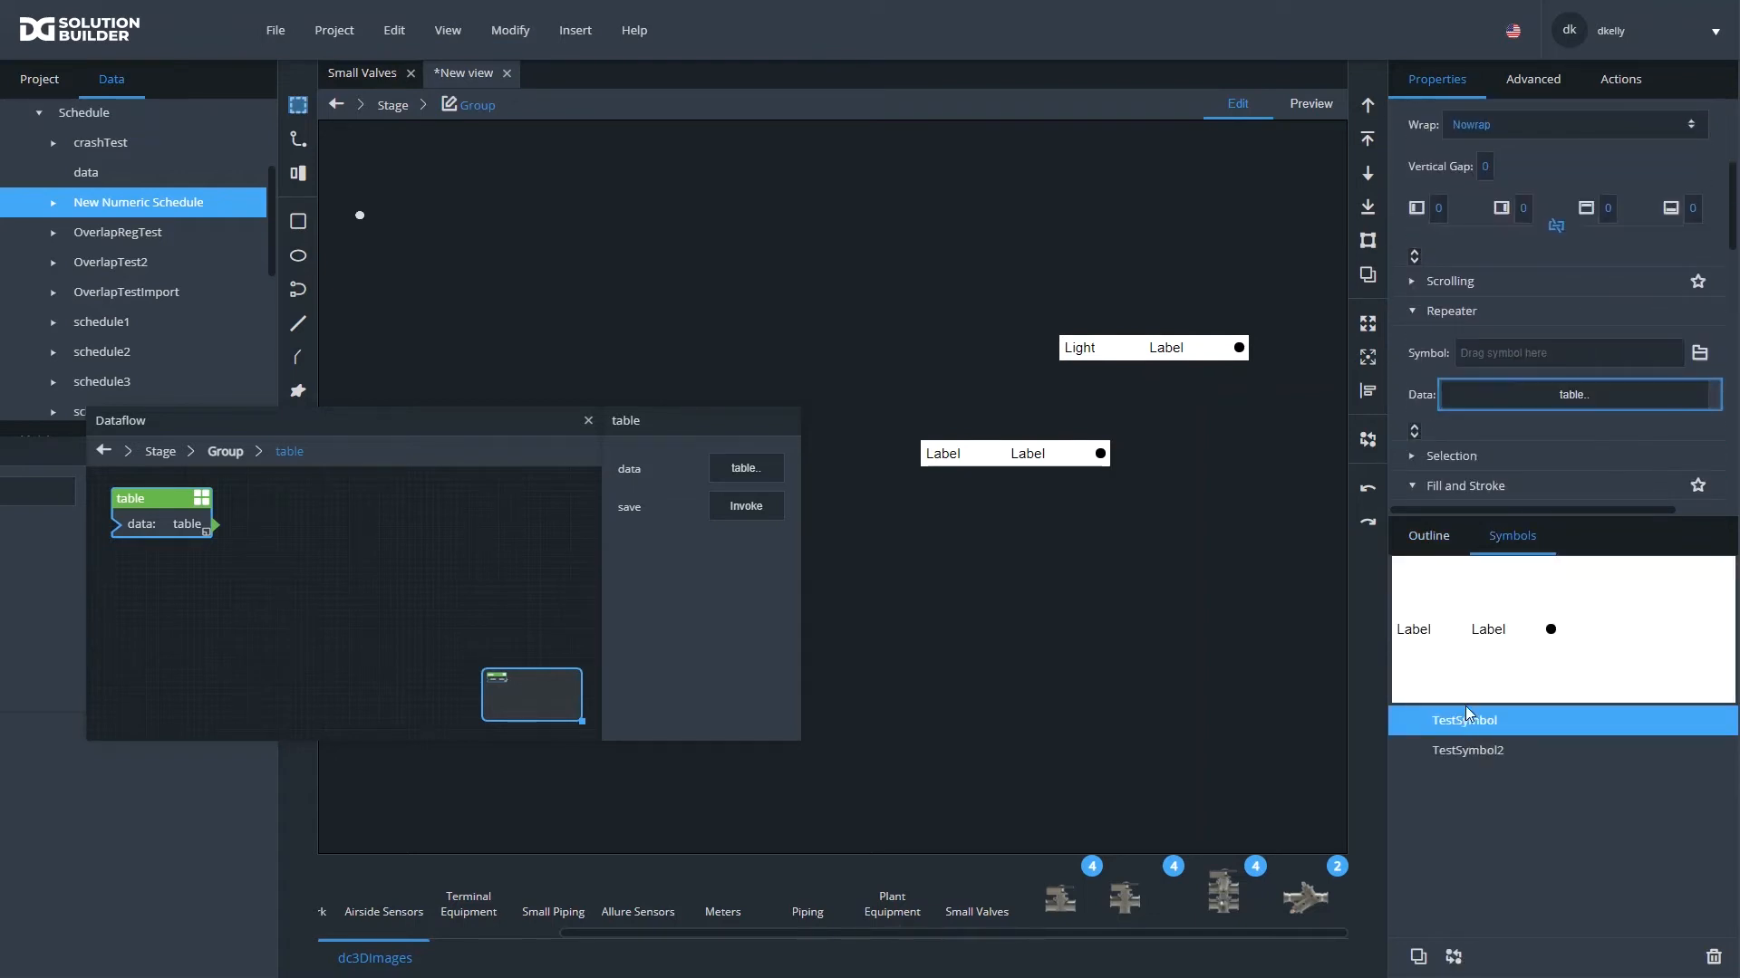
left_click_drag(1464, 718, 1529, 353)
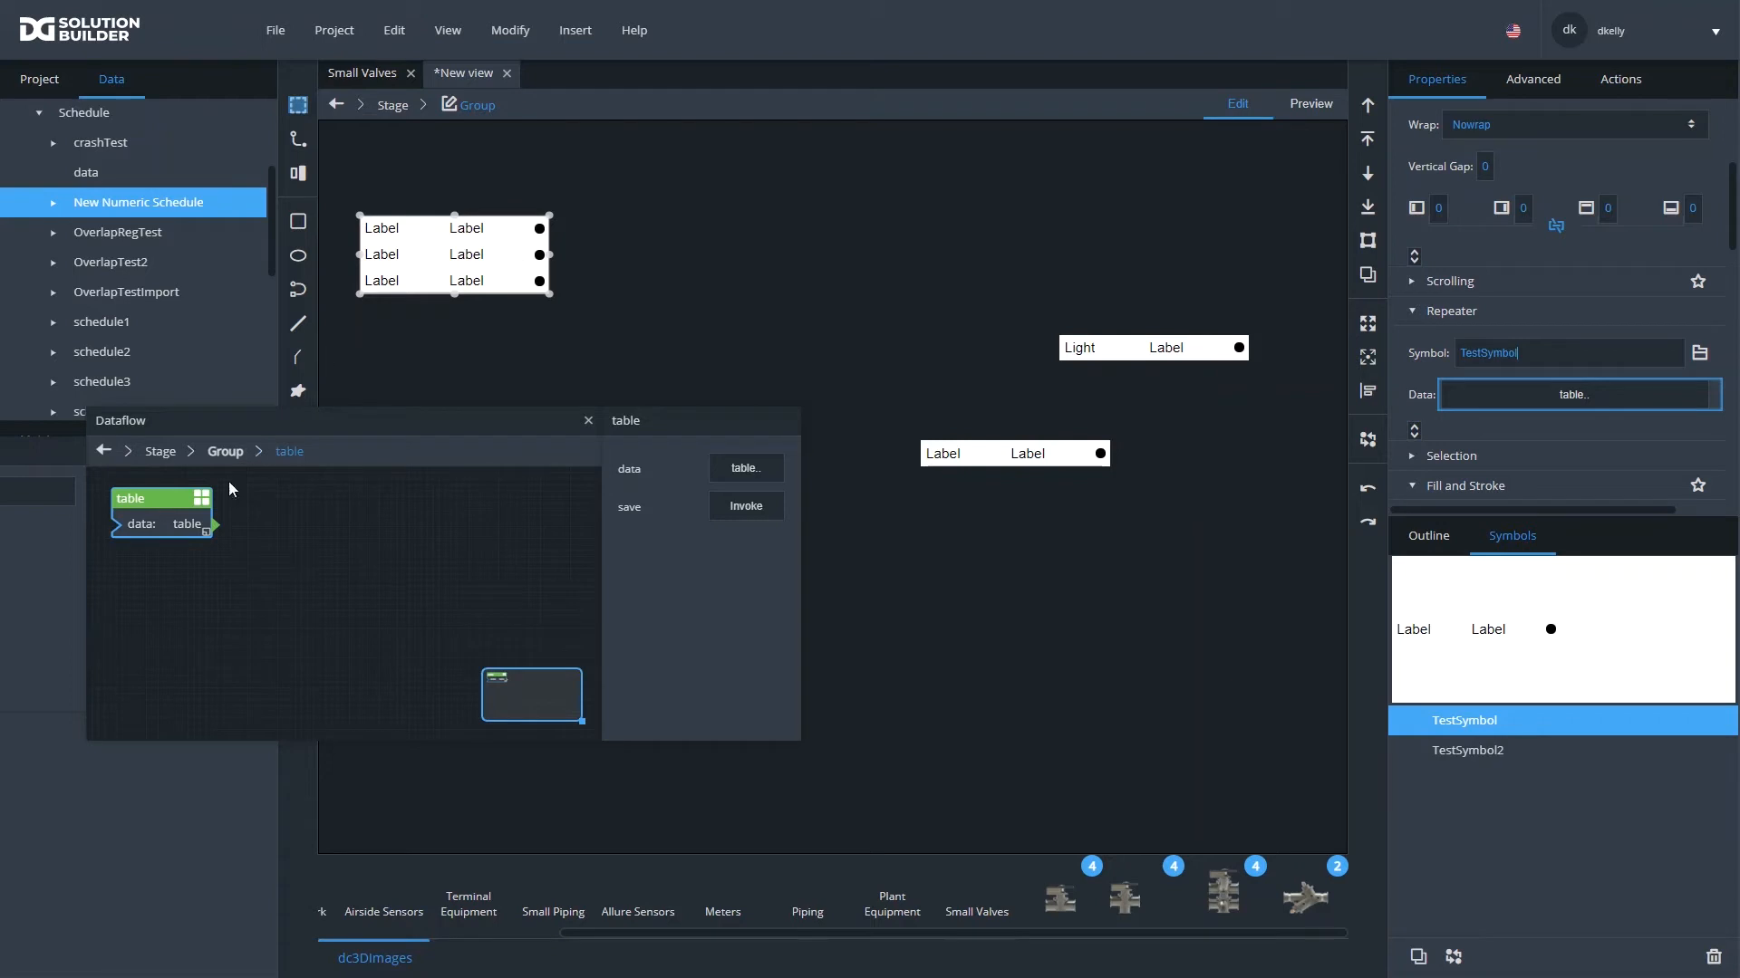
- Bind the table's Name, Value and Color columns to the matching properties of the Group's renderer
left_click(754, 469)
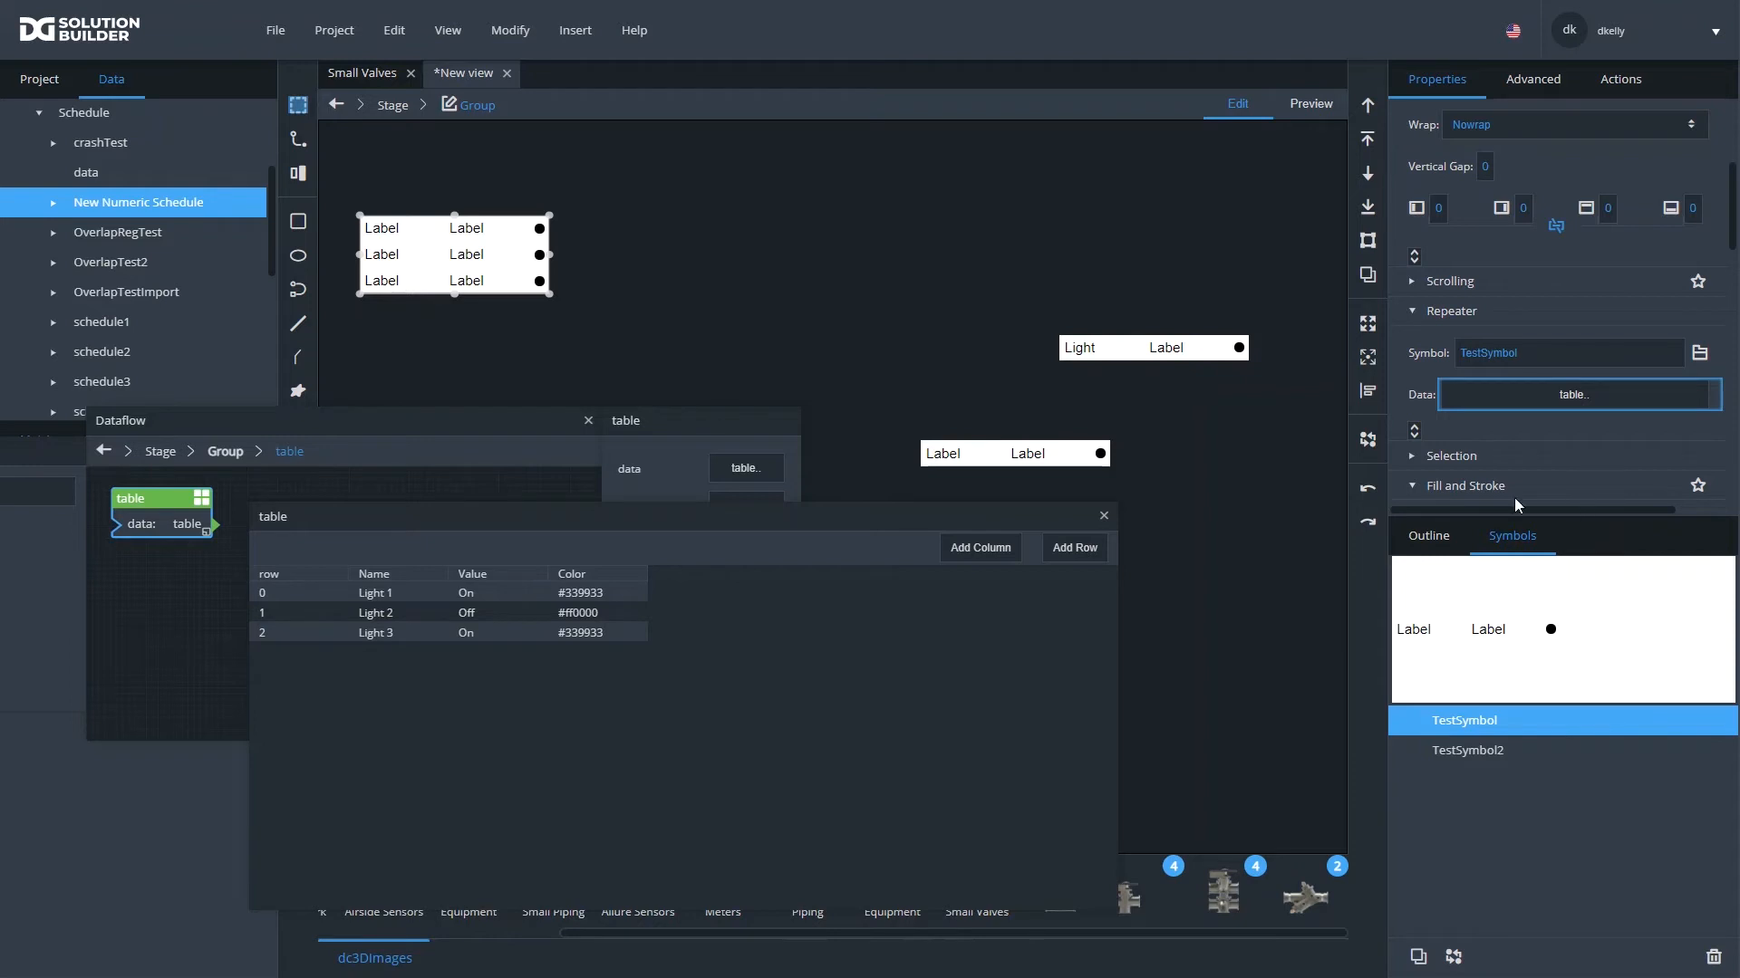
left_click(1429, 535)
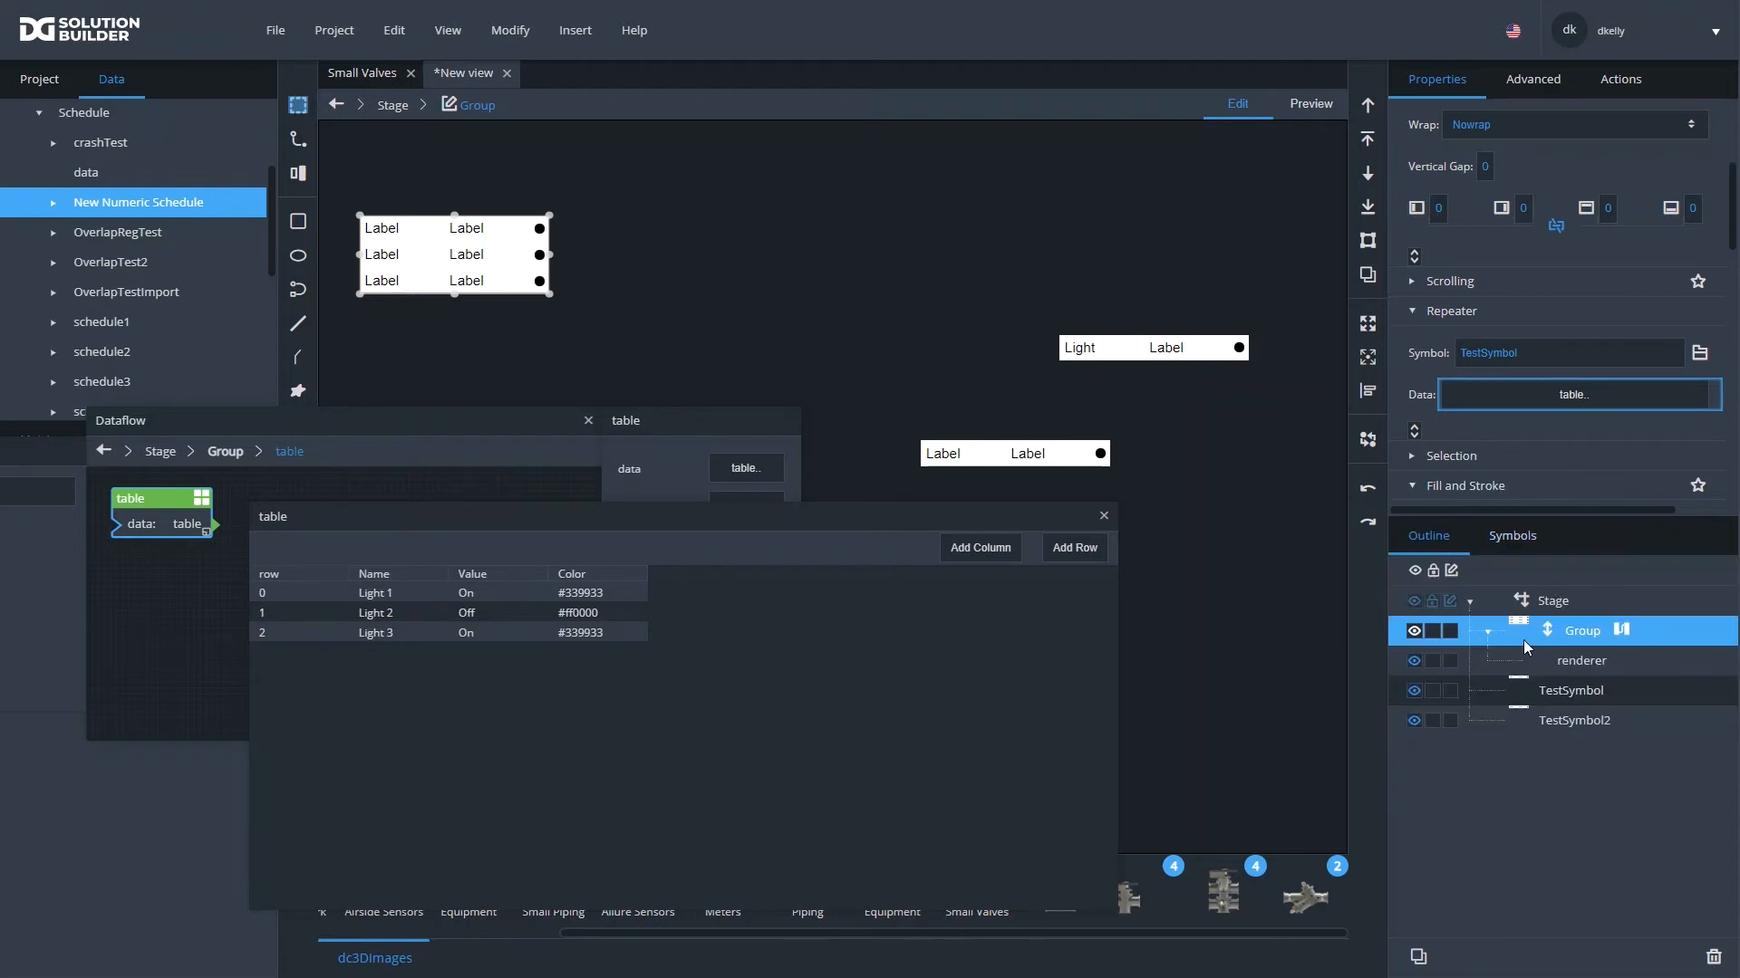
left_click(1570, 667)
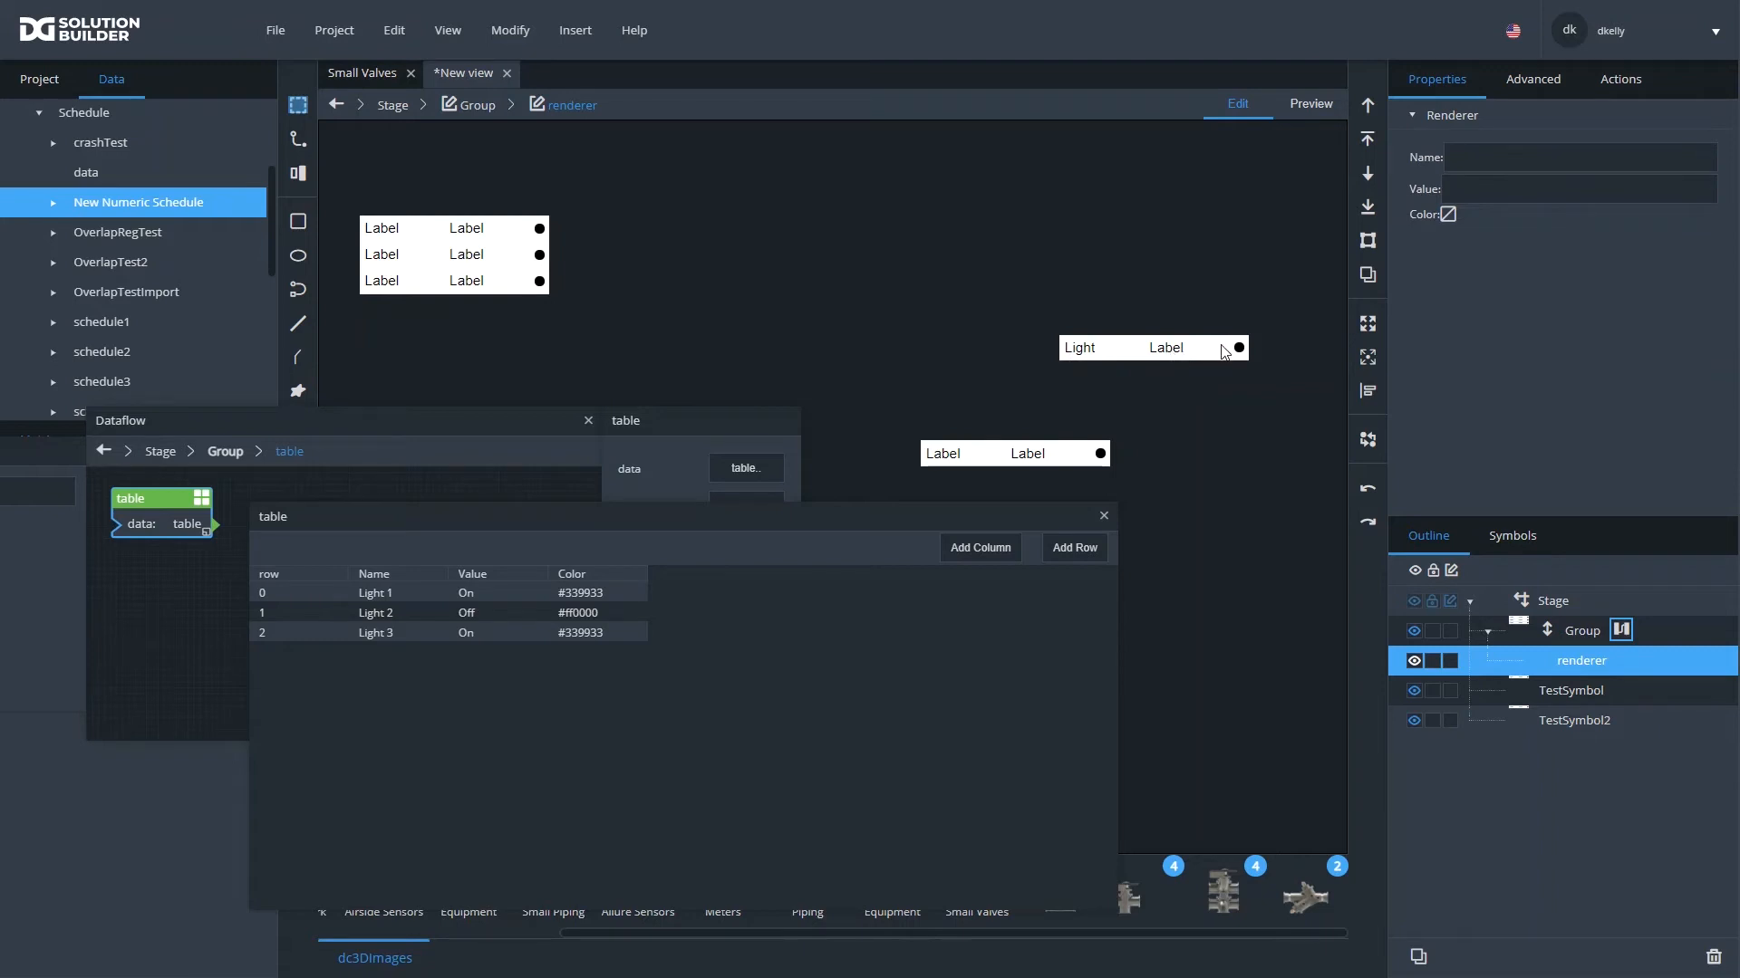
left_click_drag(383, 573, 1473, 161)
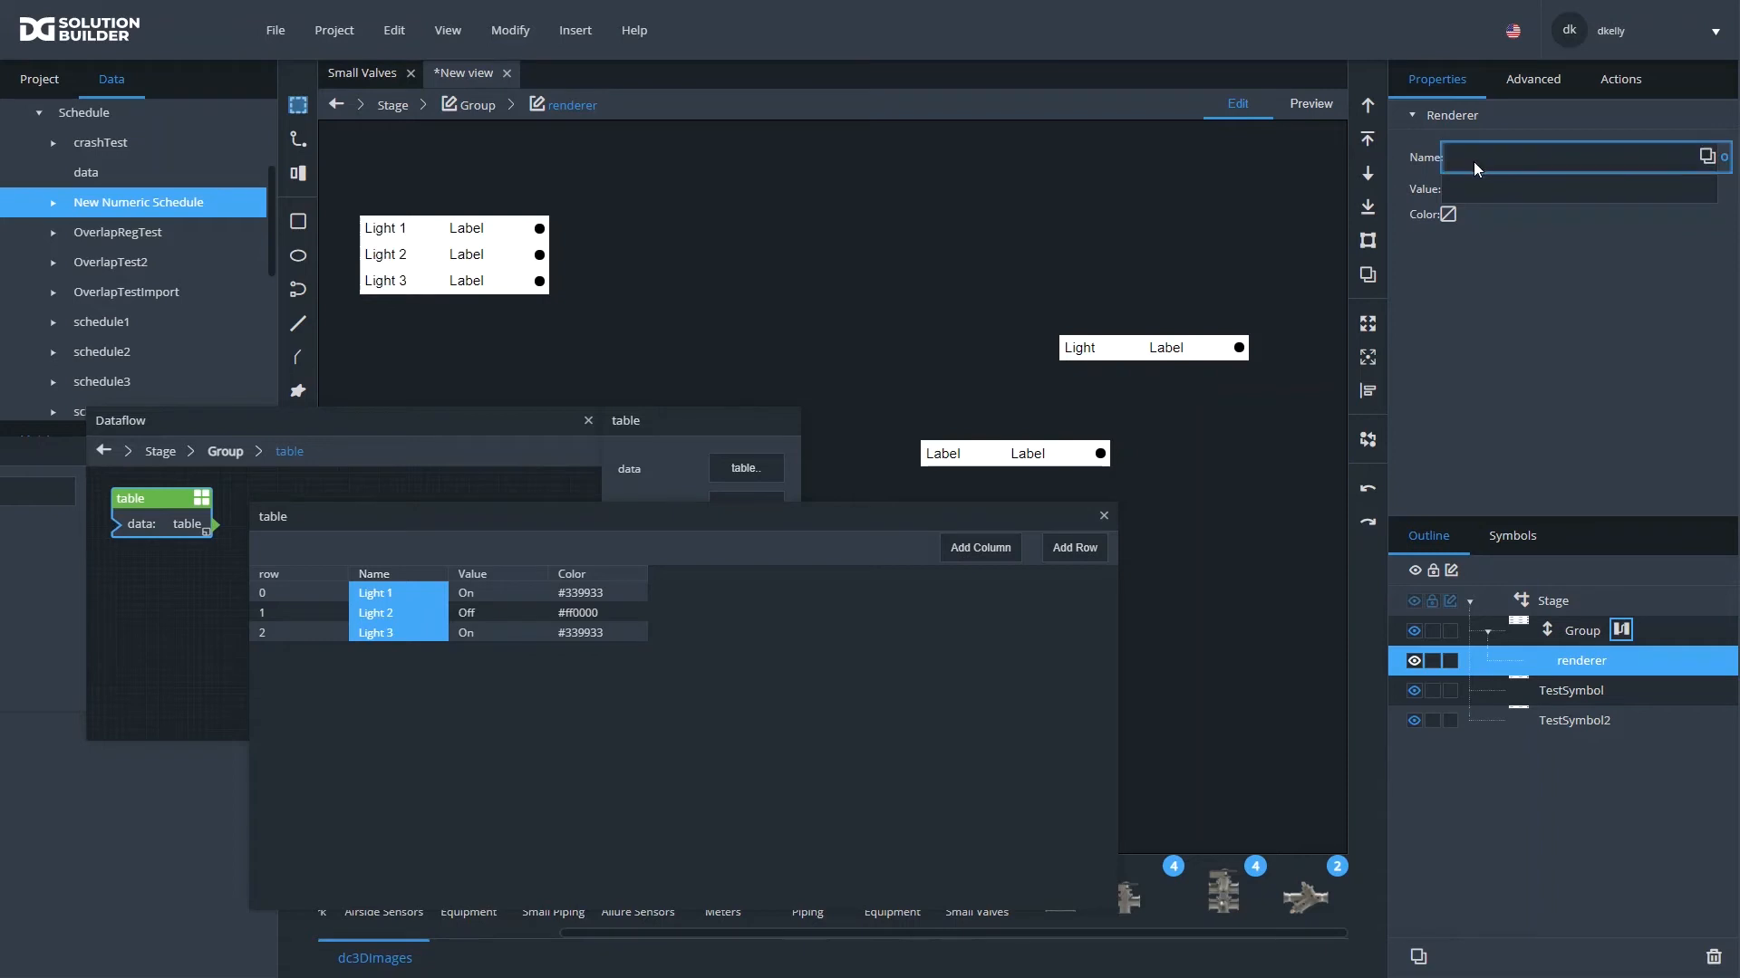
left_click(476, 575)
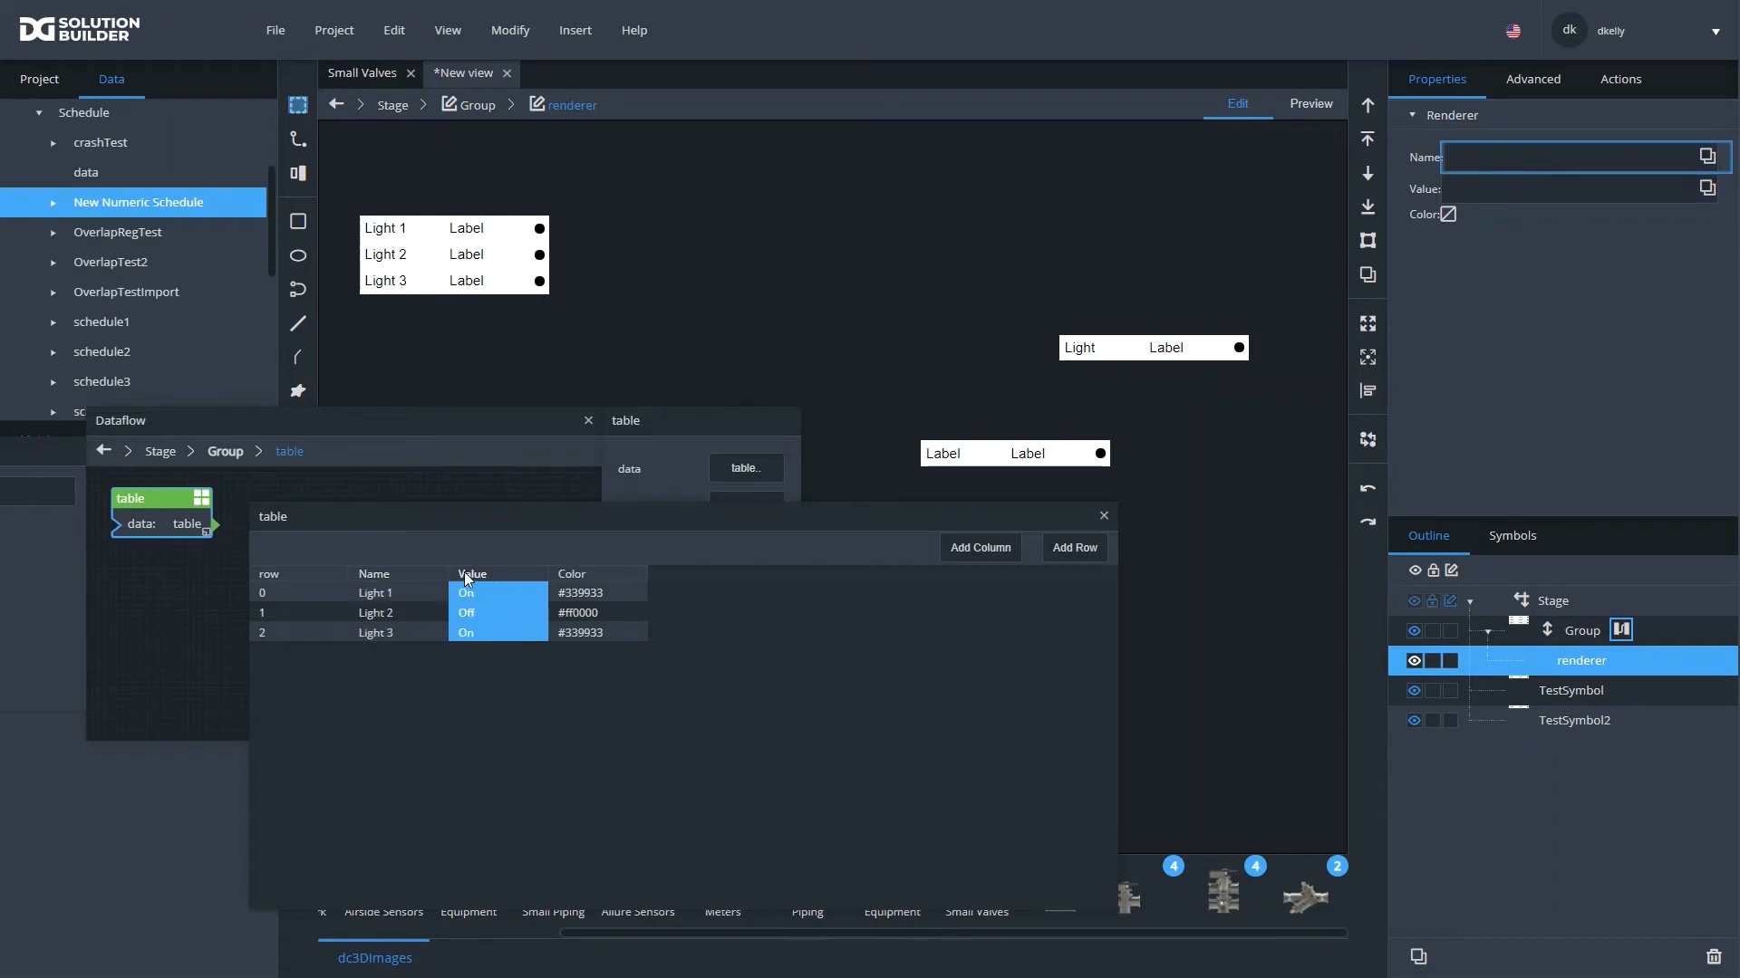
left_click_drag(470, 577, 1520, 188)
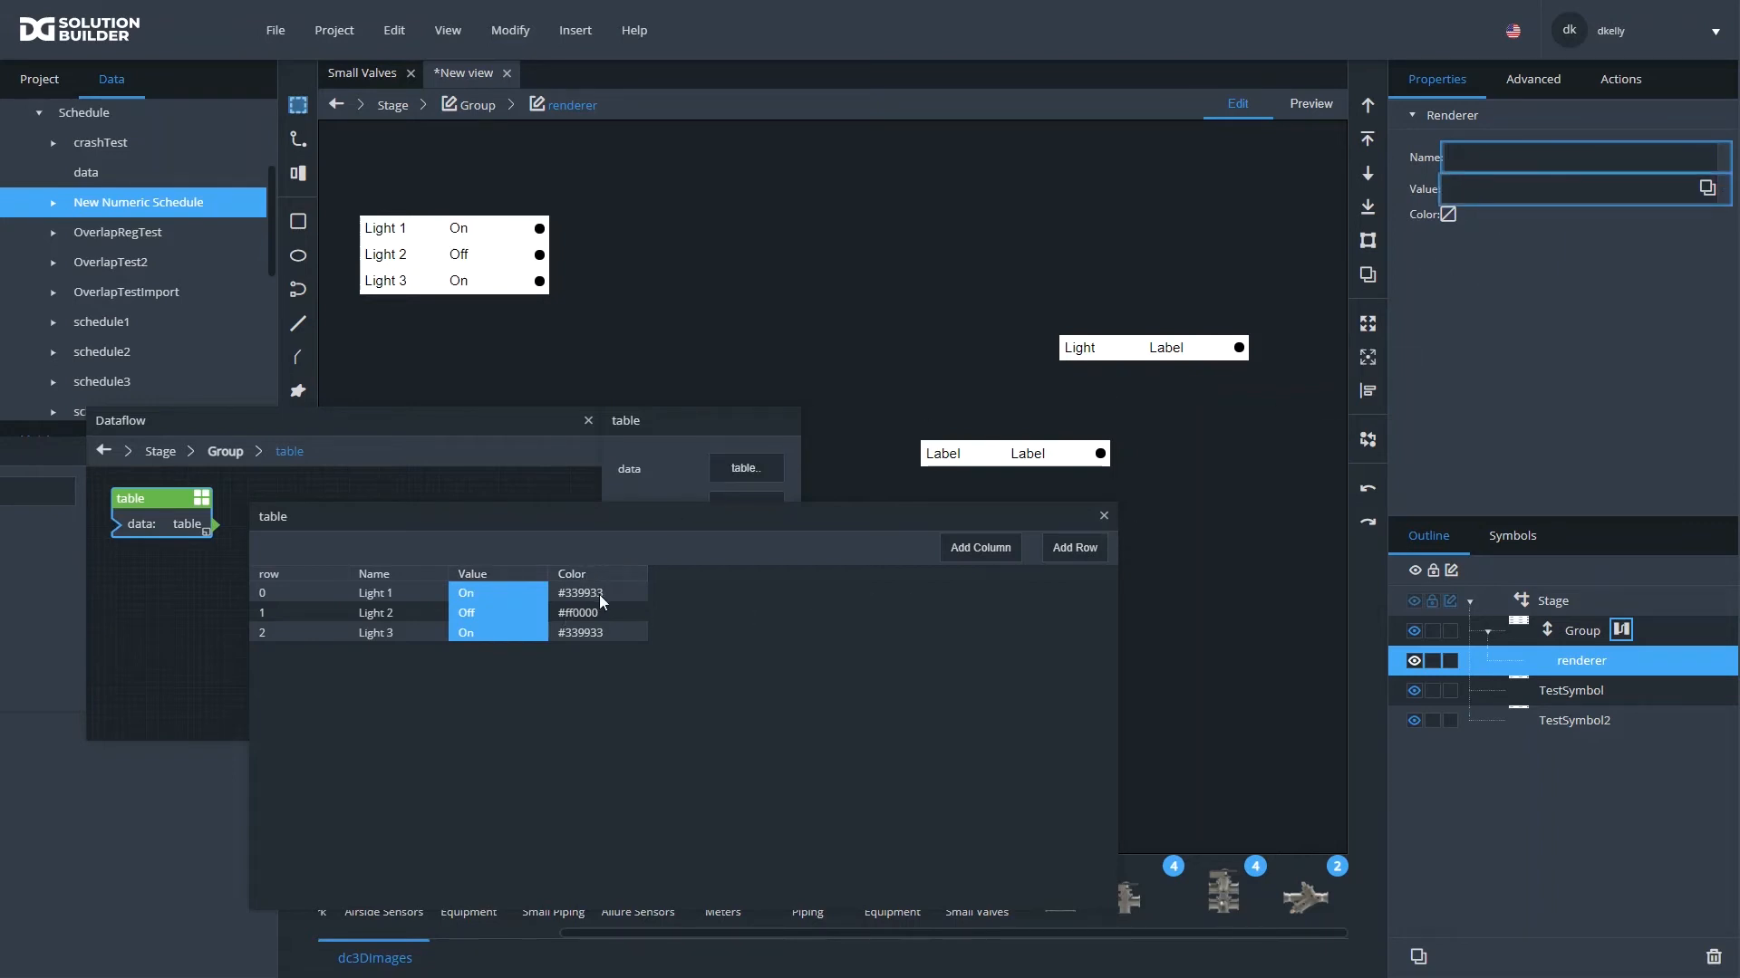
left_click_drag(587, 579, 1454, 231)
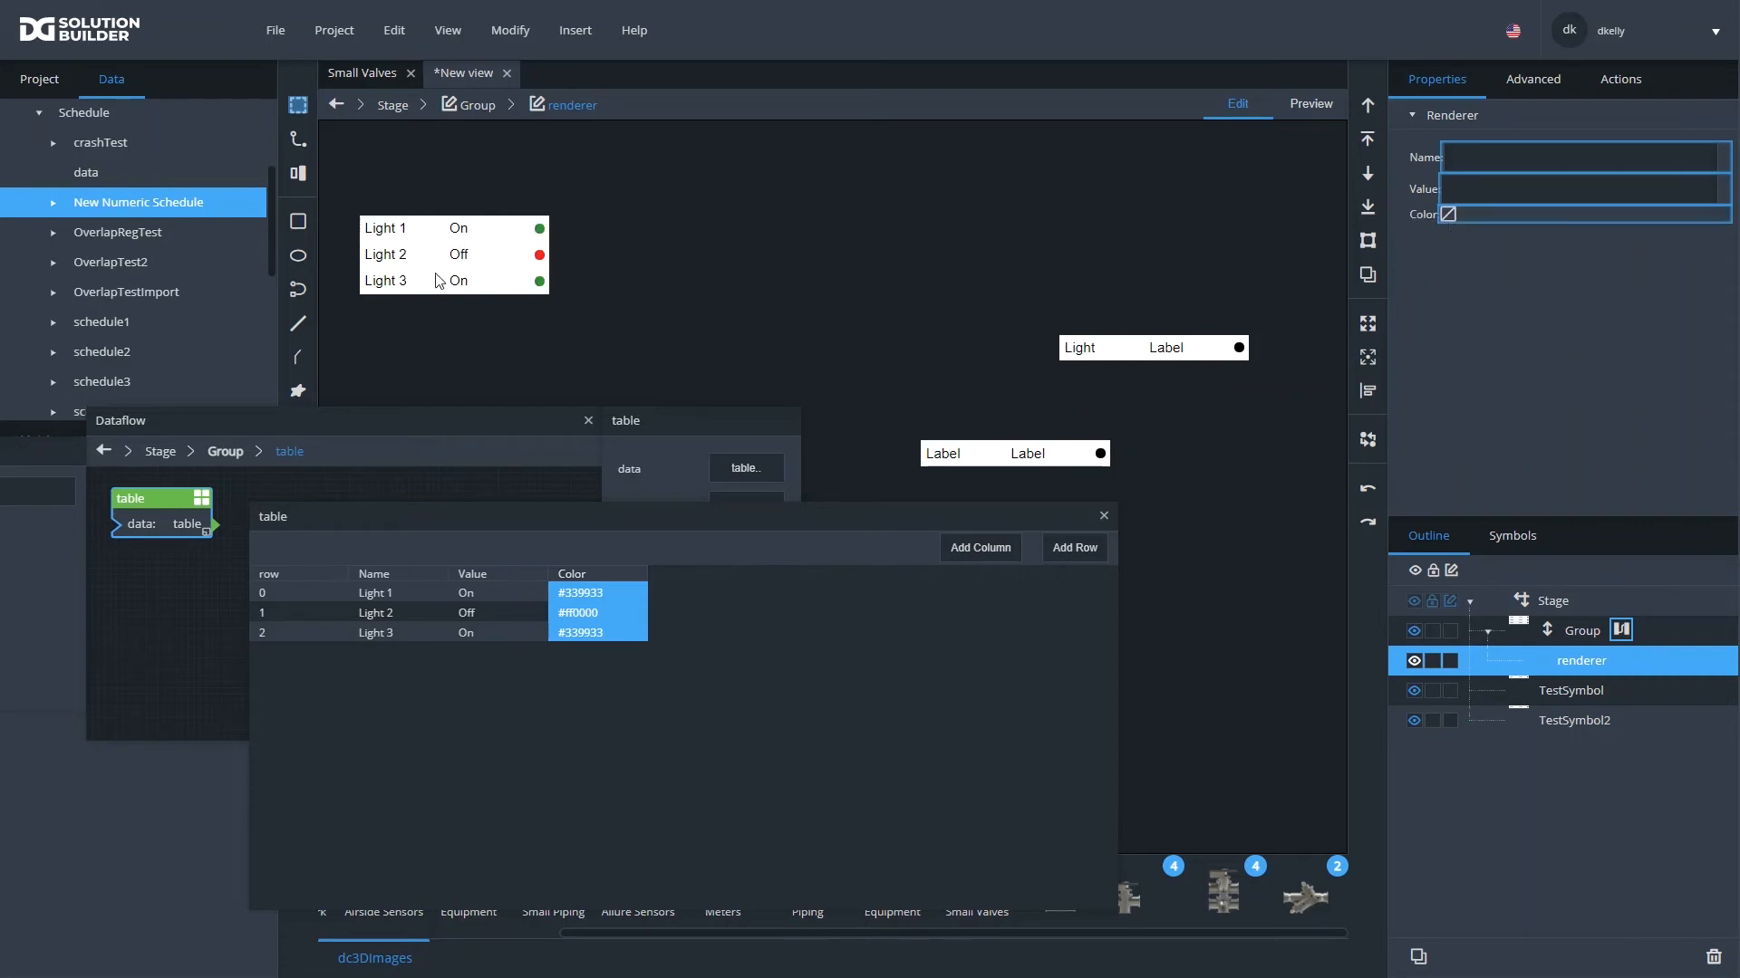
- Unbind the Color, Value and Name properties of the Group's renderer from the table, and close the dataflow
left_click(1103, 516)
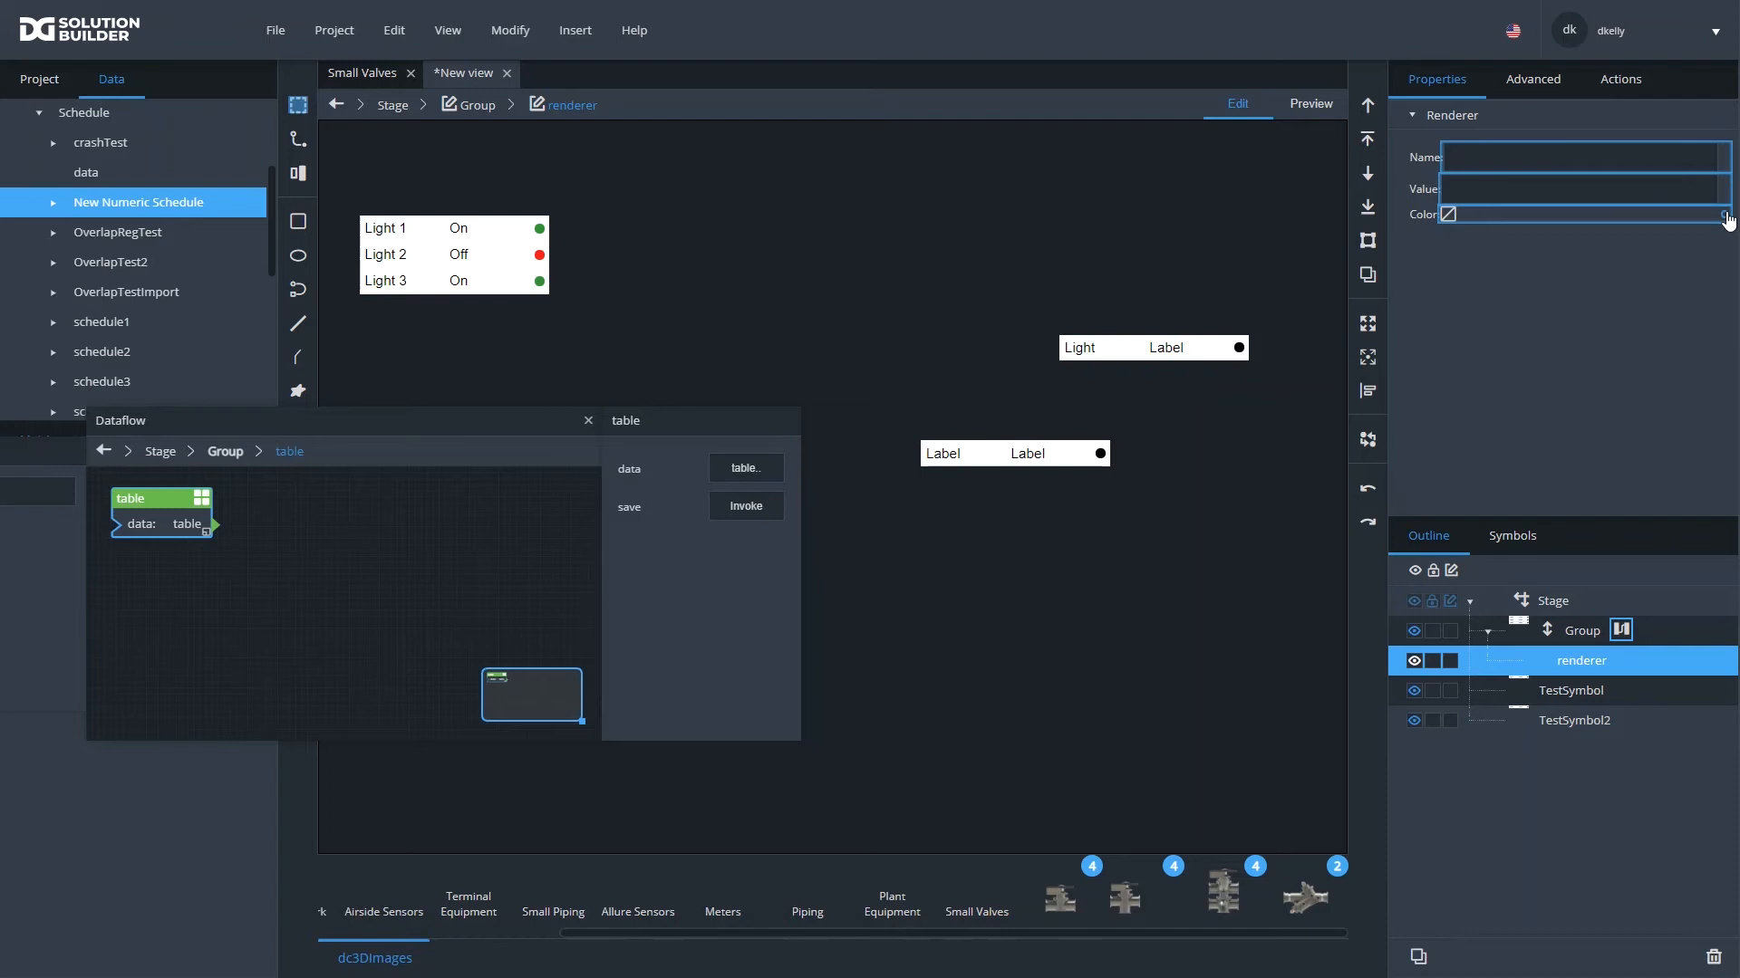
left_click(1724, 216)
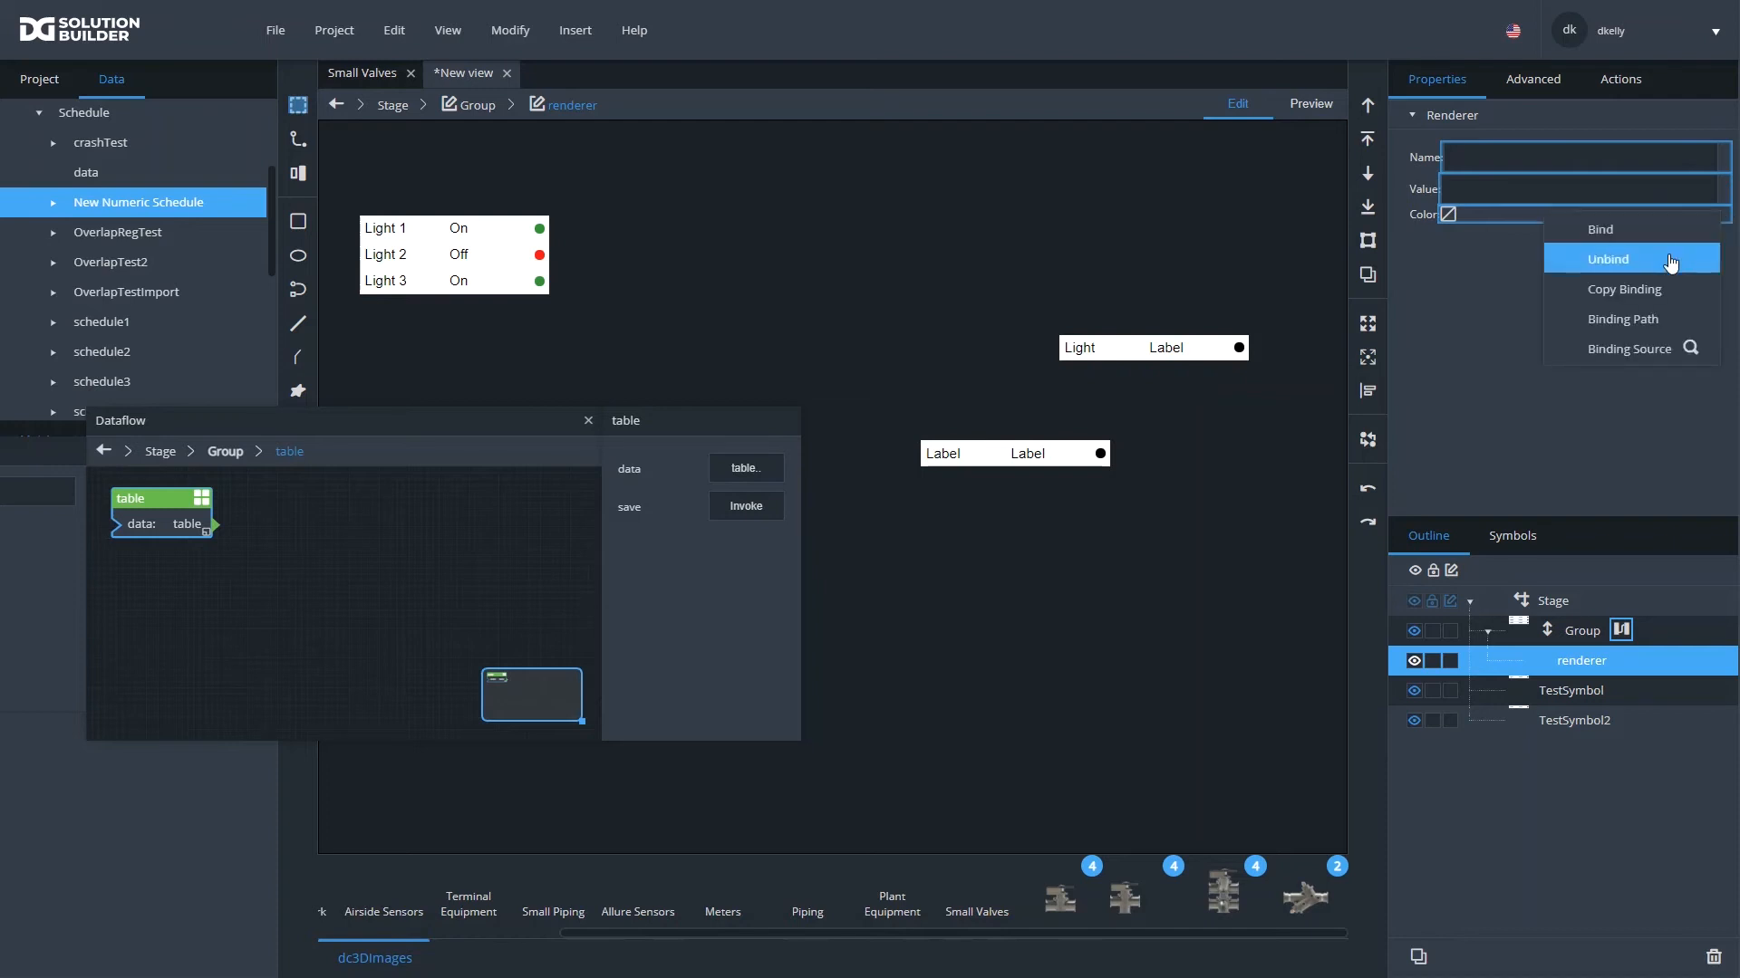
left_click(1672, 261)
left_click(1706, 186)
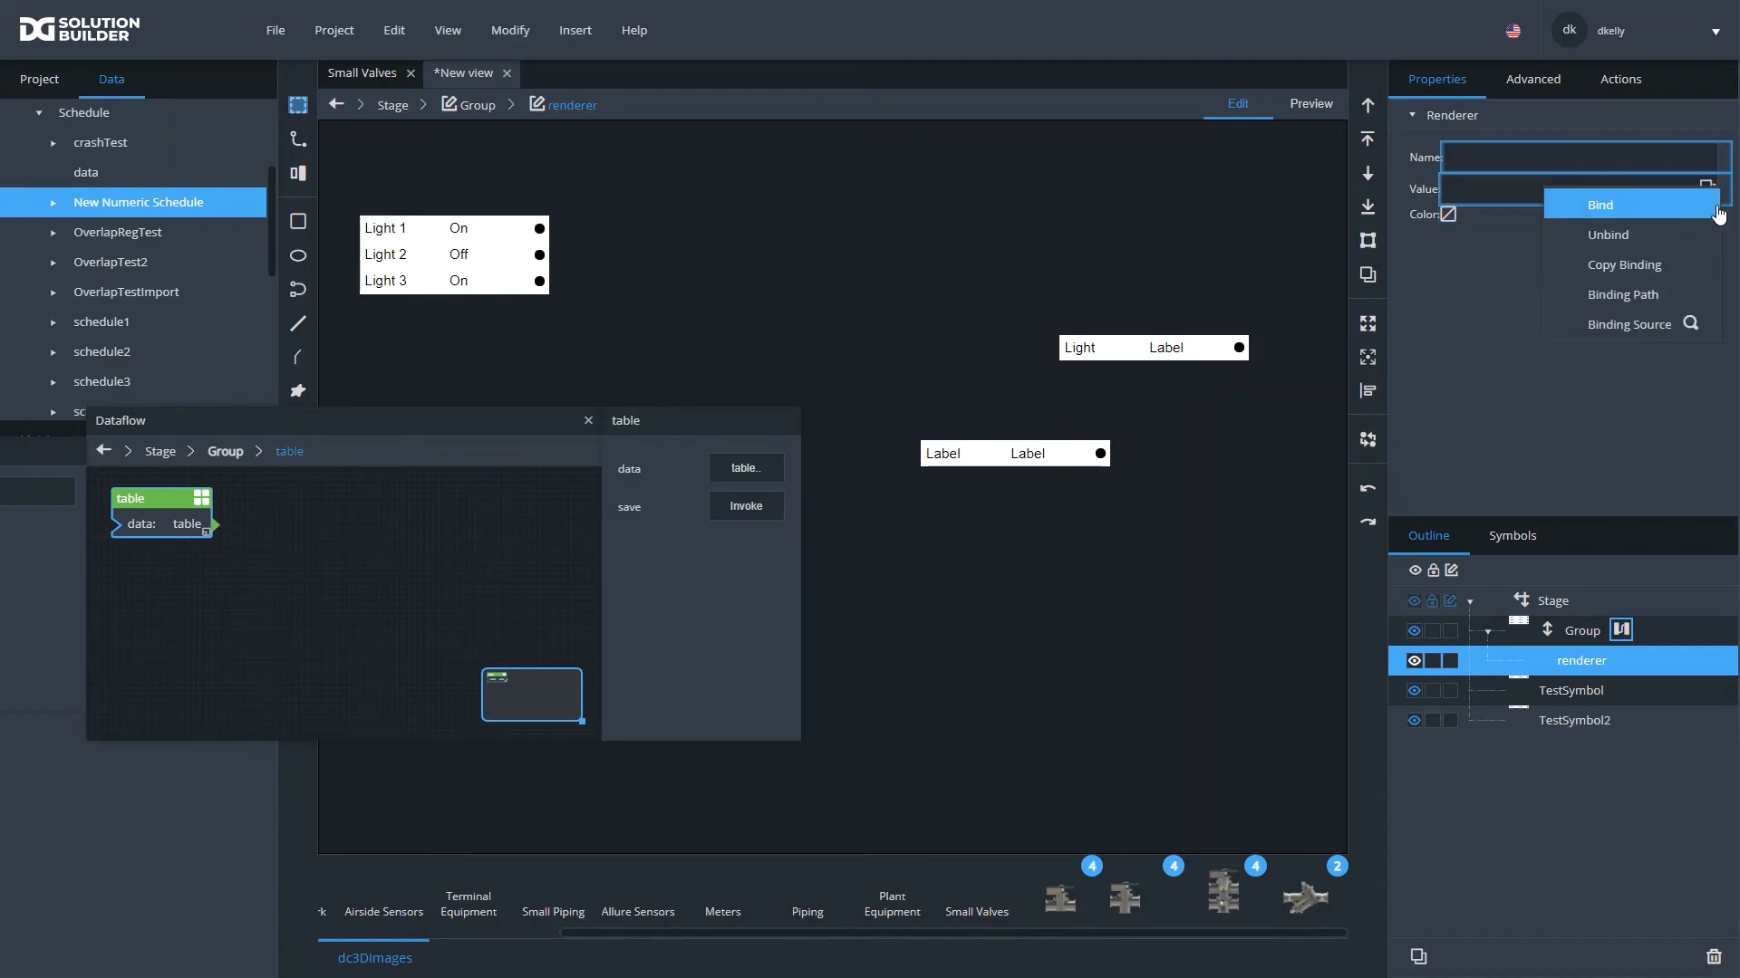
left_click(1669, 247)
left_click(1706, 156)
left_click(1651, 194)
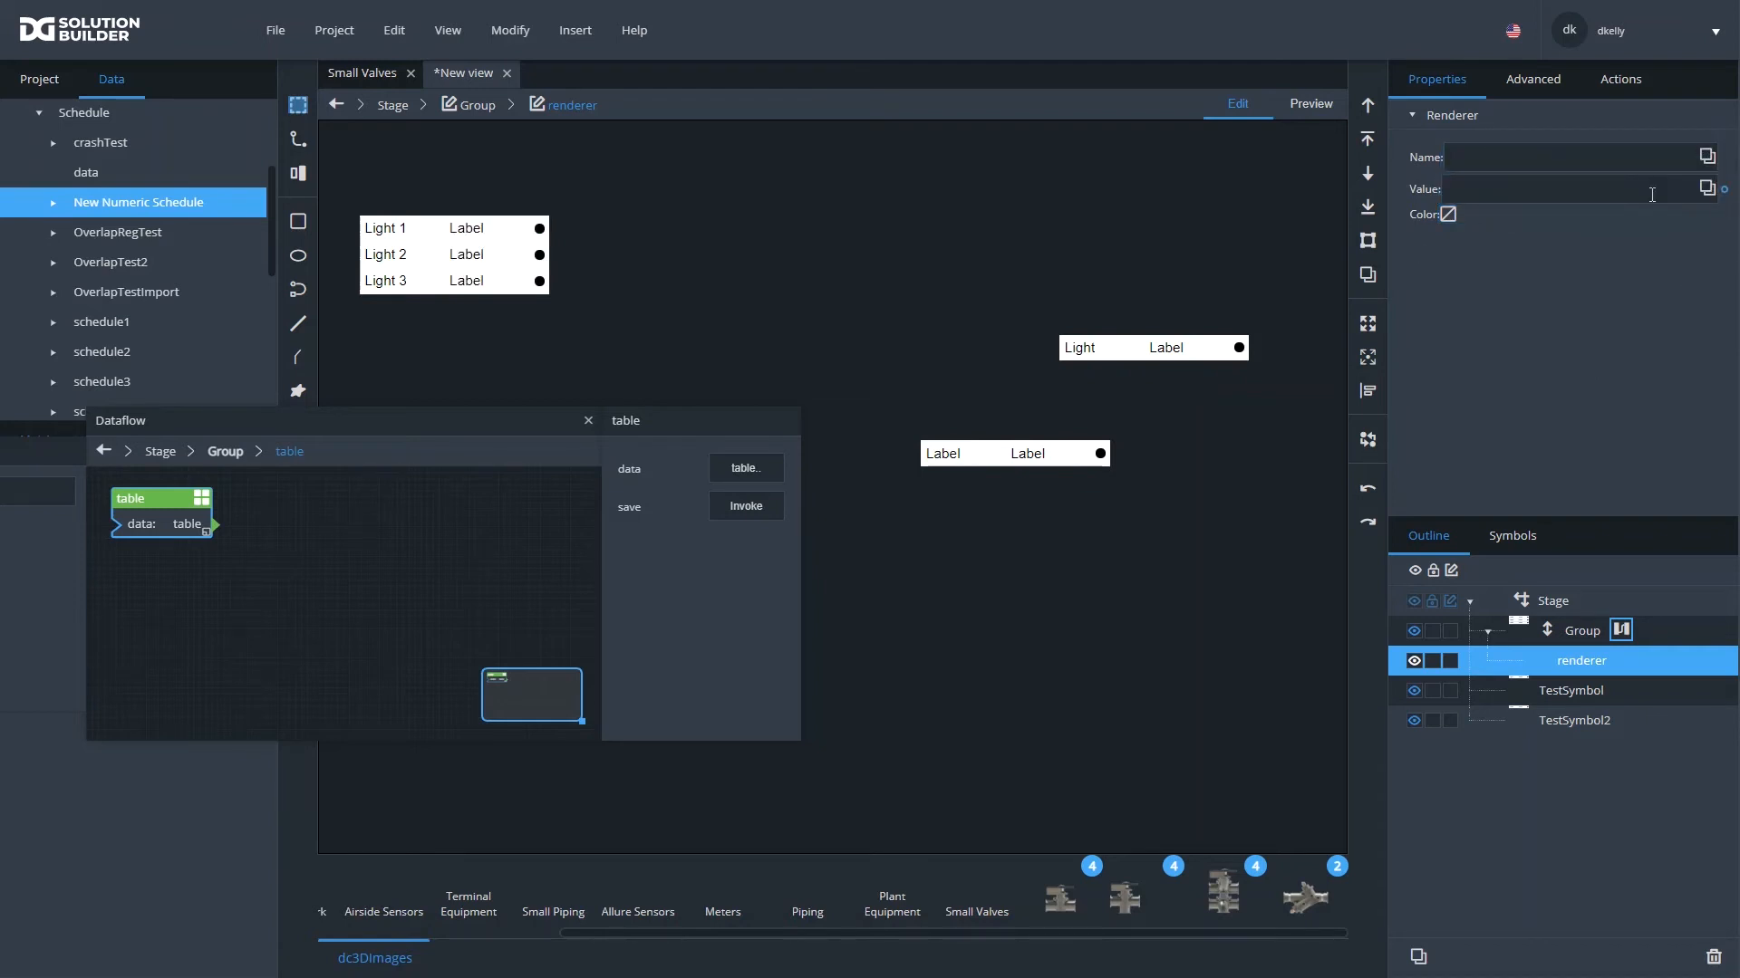
left_click(588, 420)
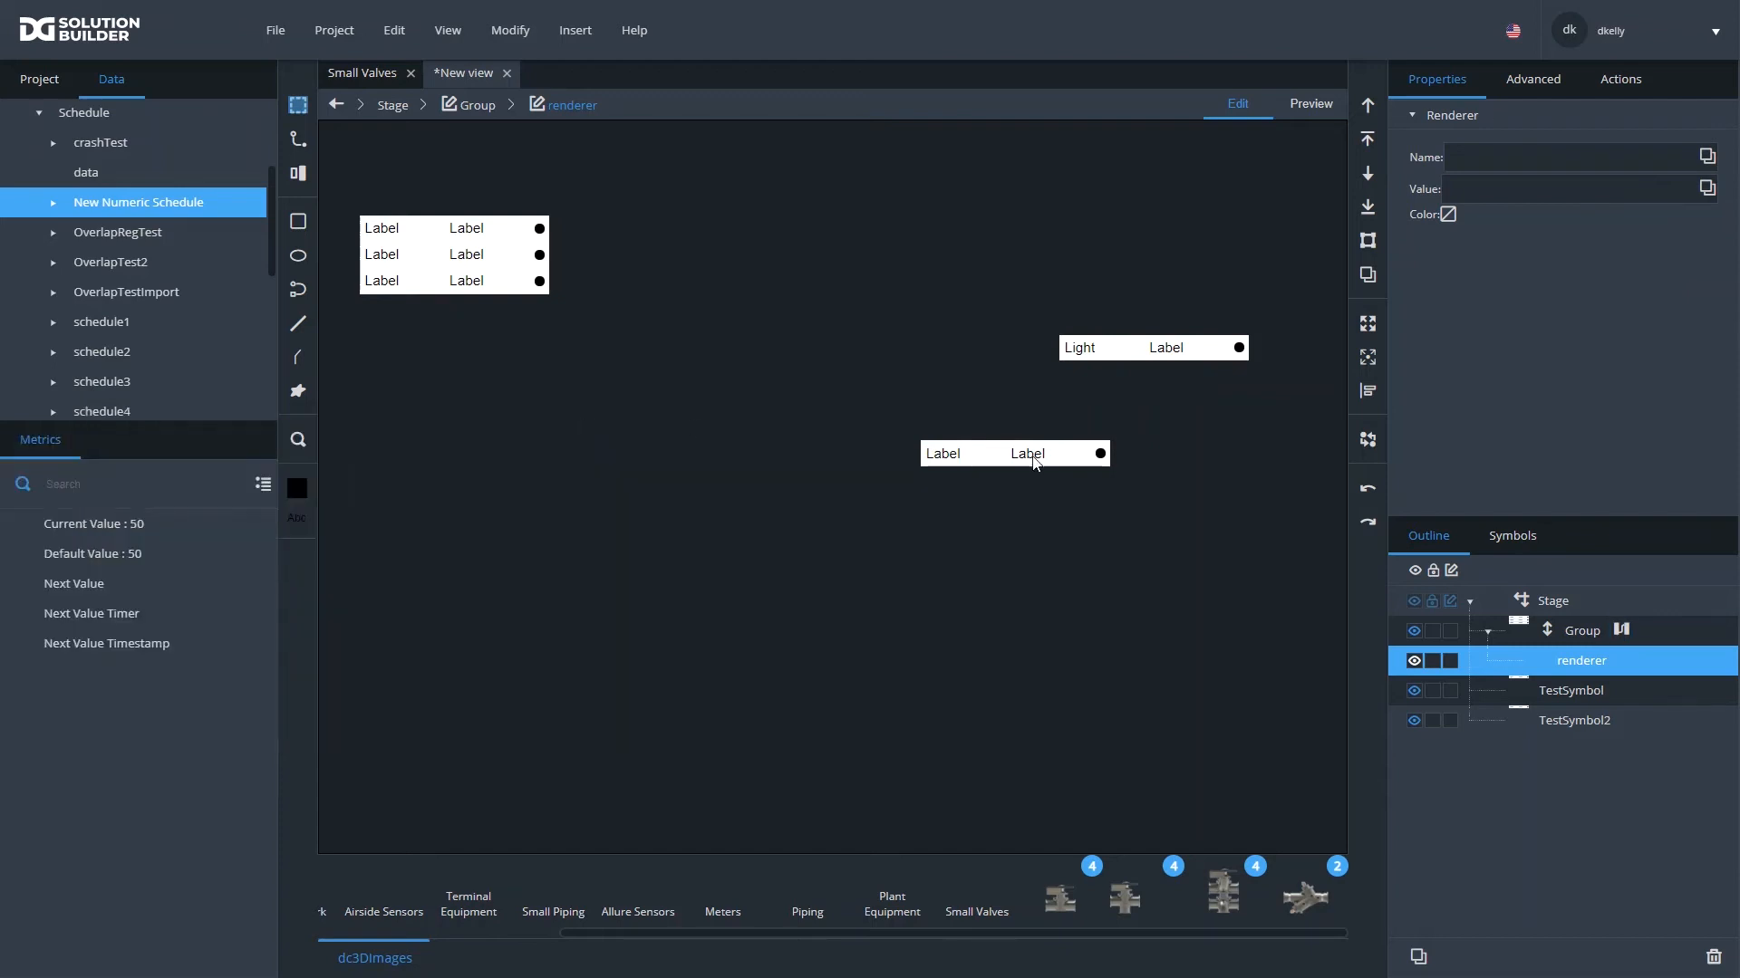
- Move the TestSymbol2 instance slightly lower, examine its child elements and the mapToTable block in its dataflow, and apply the symbol edit
left_click_drag(1035, 462, 985, 516)
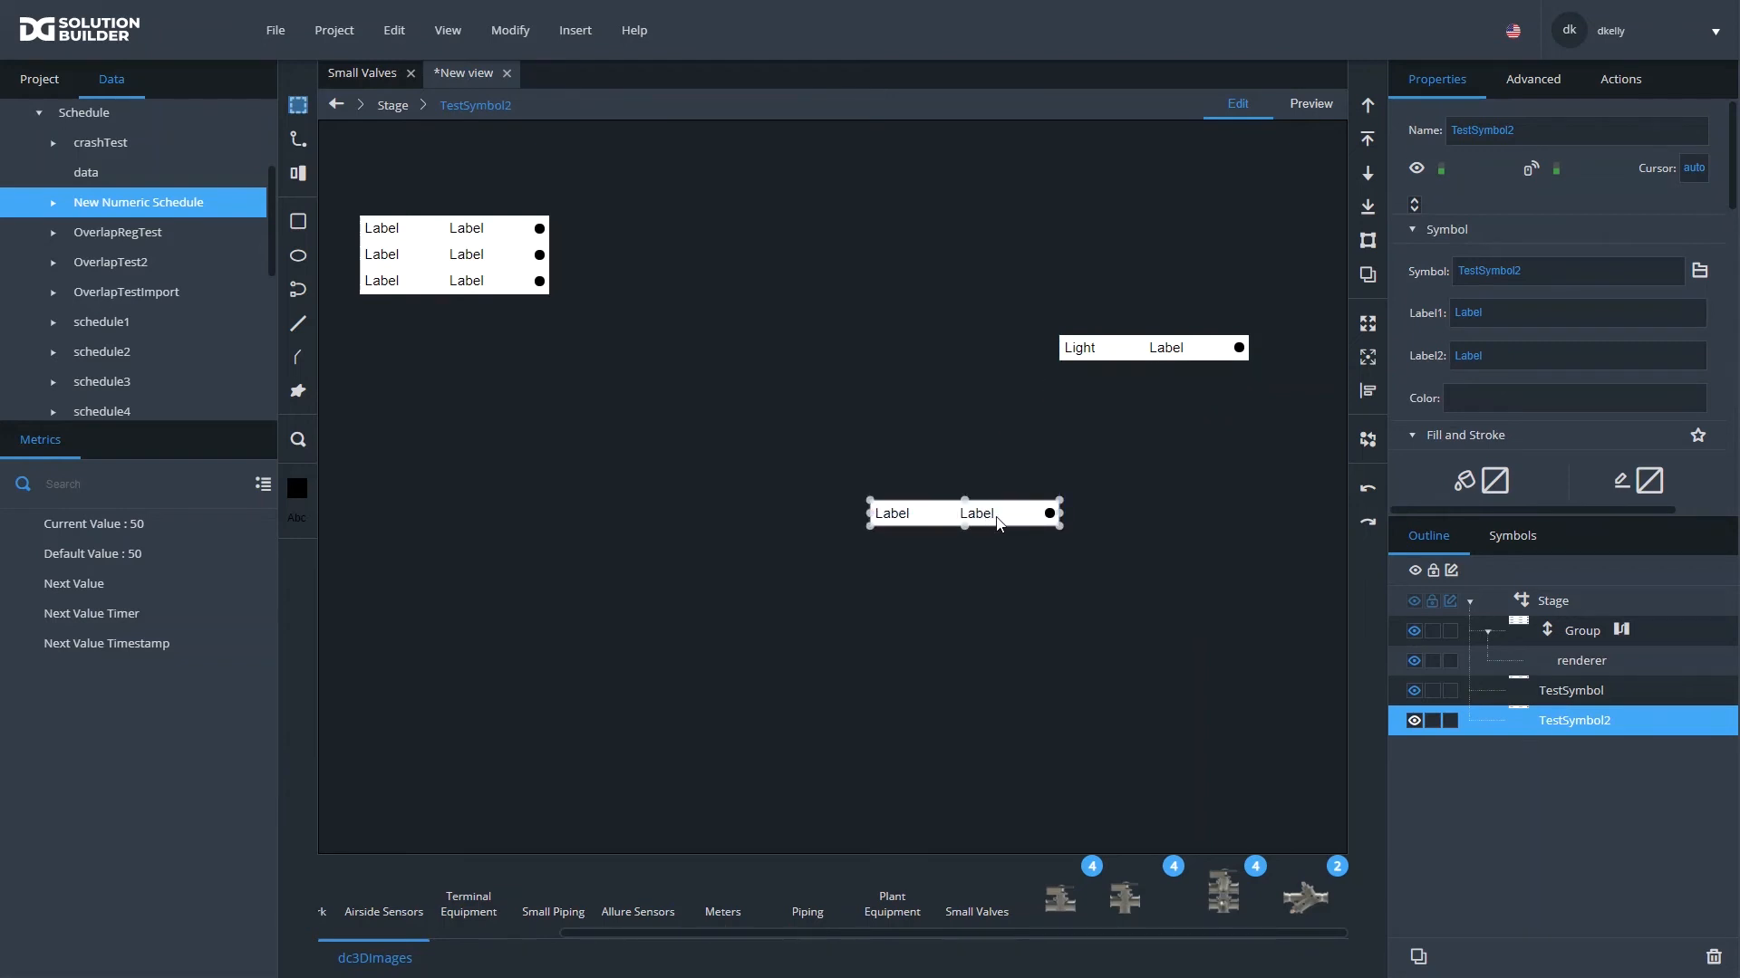
double_click(999, 522)
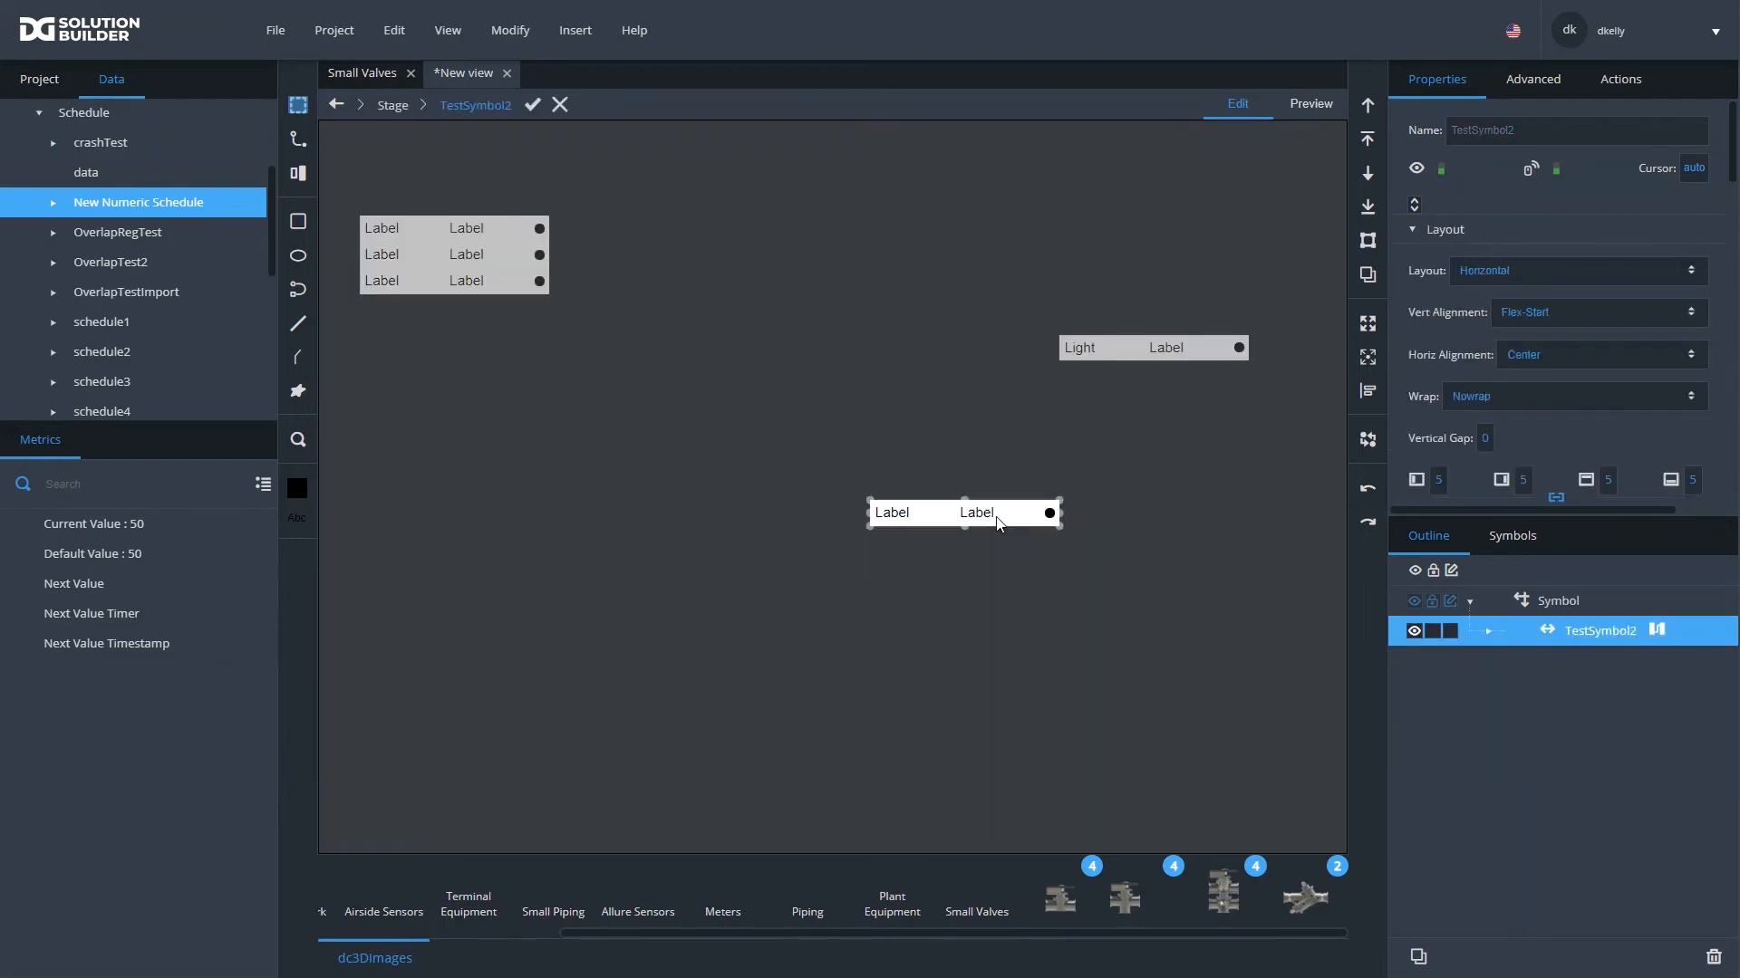
left_click(1656, 631)
left_click(226, 538)
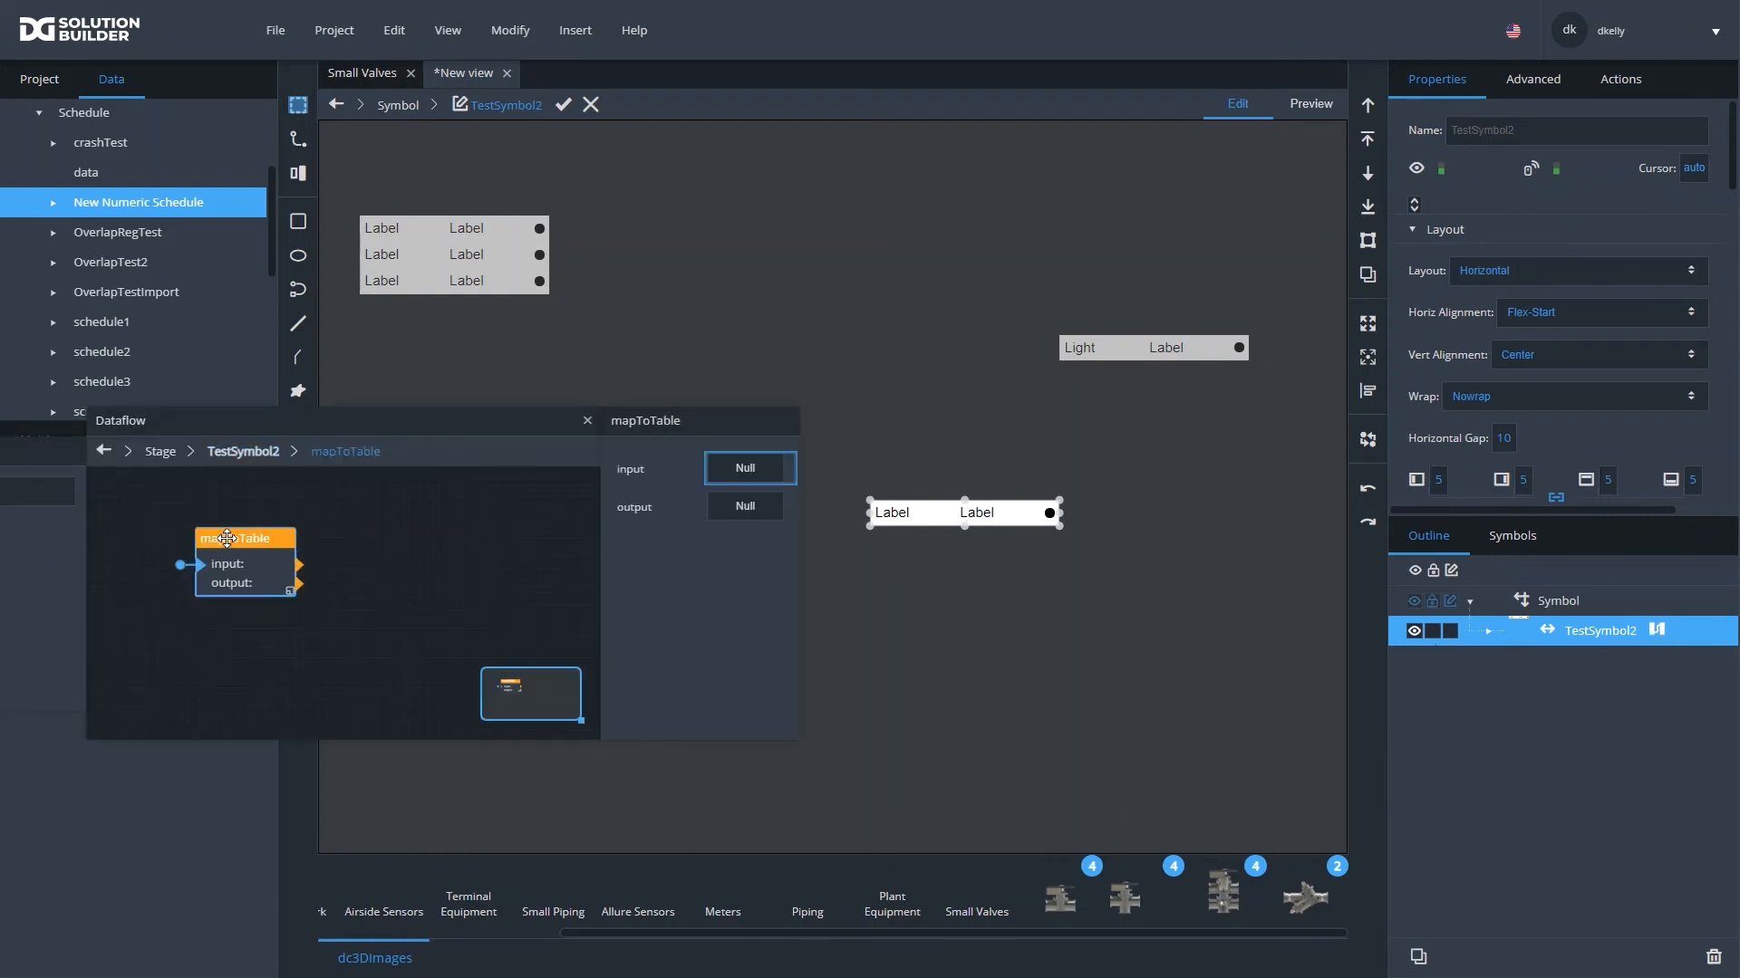
left_click_drag(227, 538, 226, 522)
left_click_drag(278, 420, 739, 507)
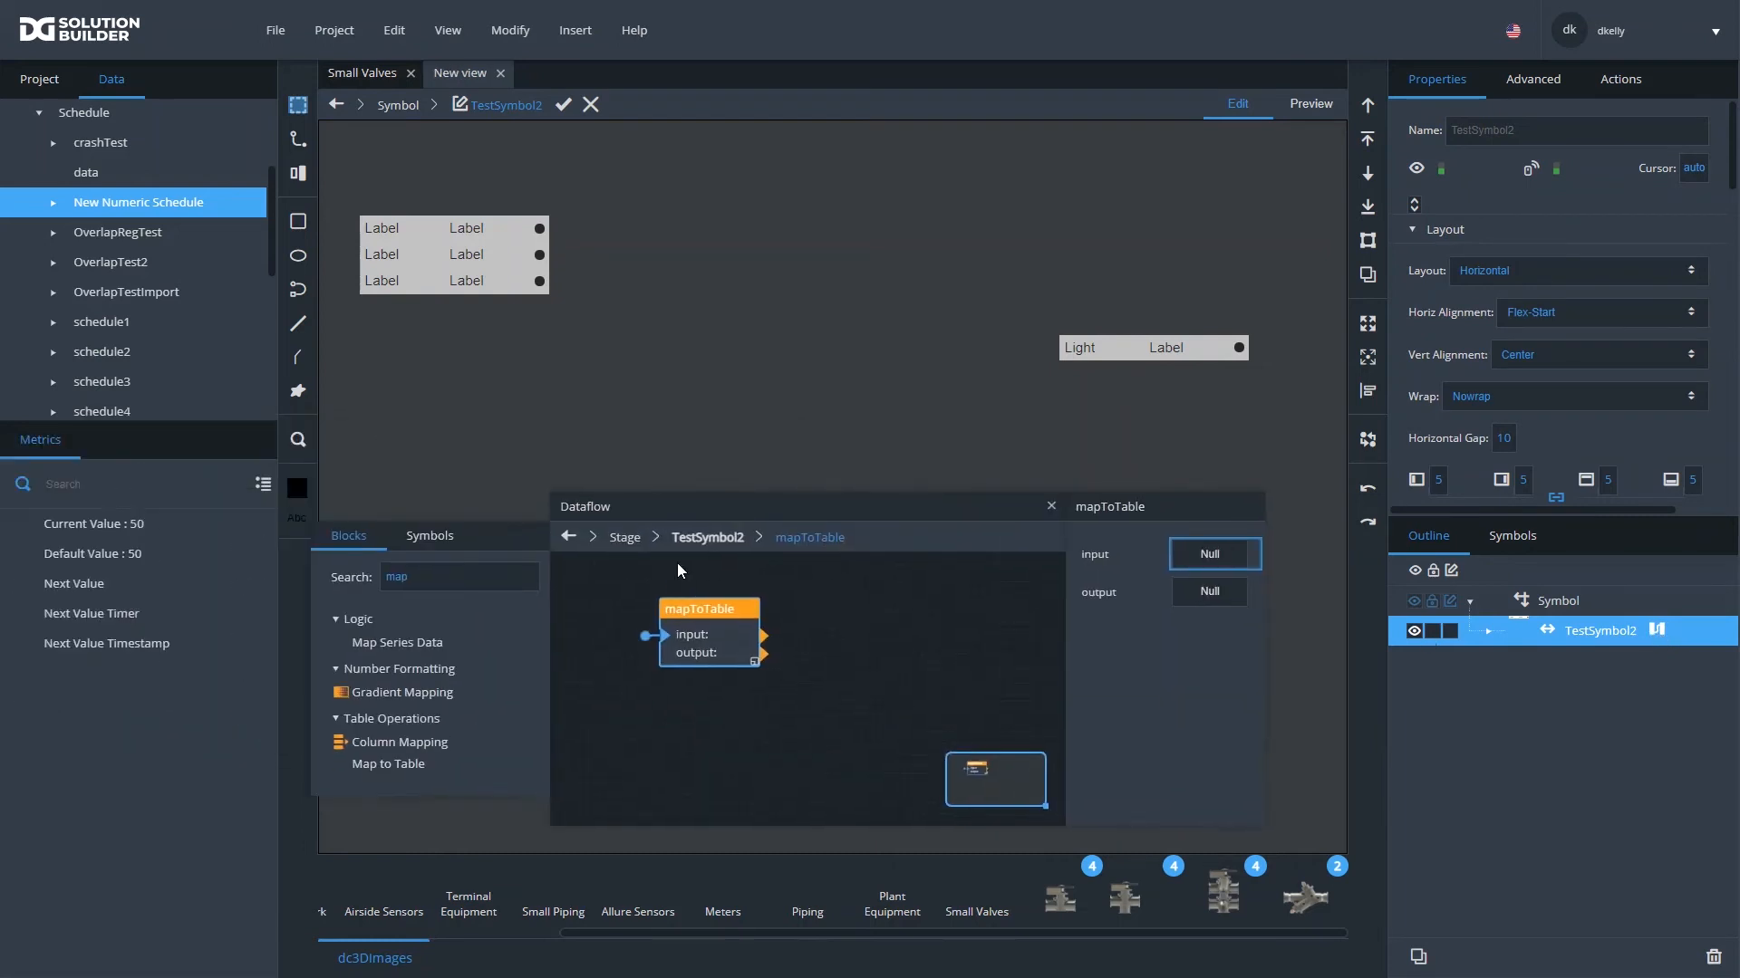
left_click(1488, 631)
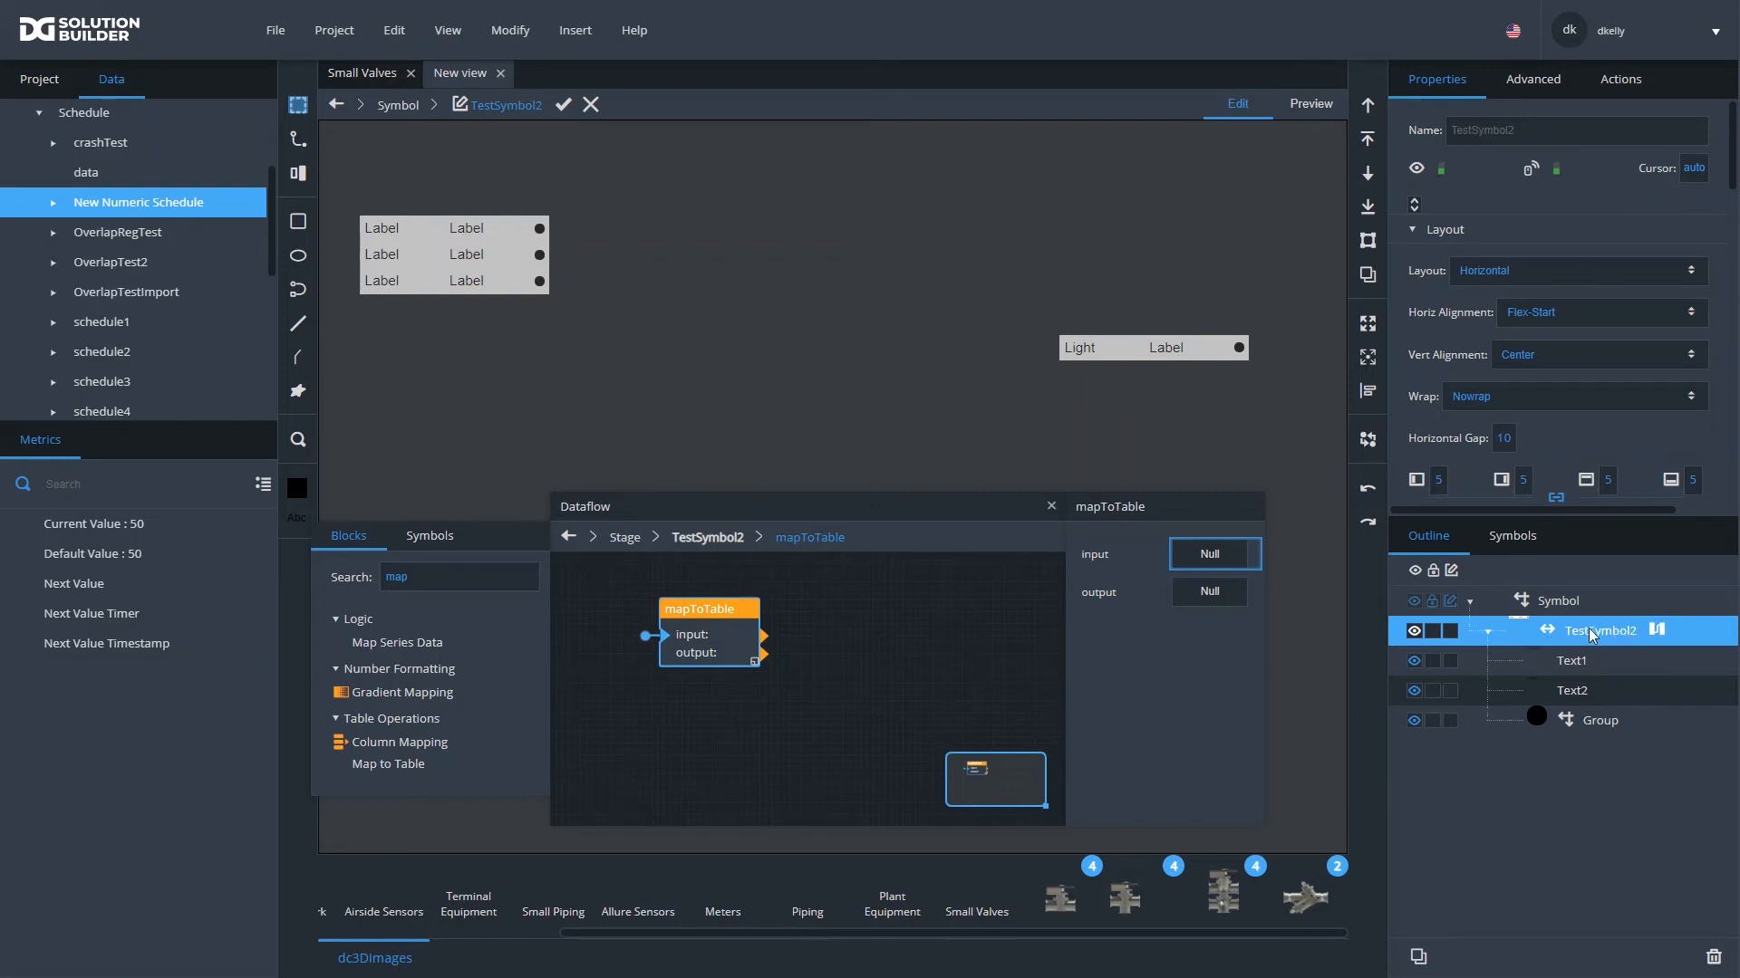
left_click(1488, 632)
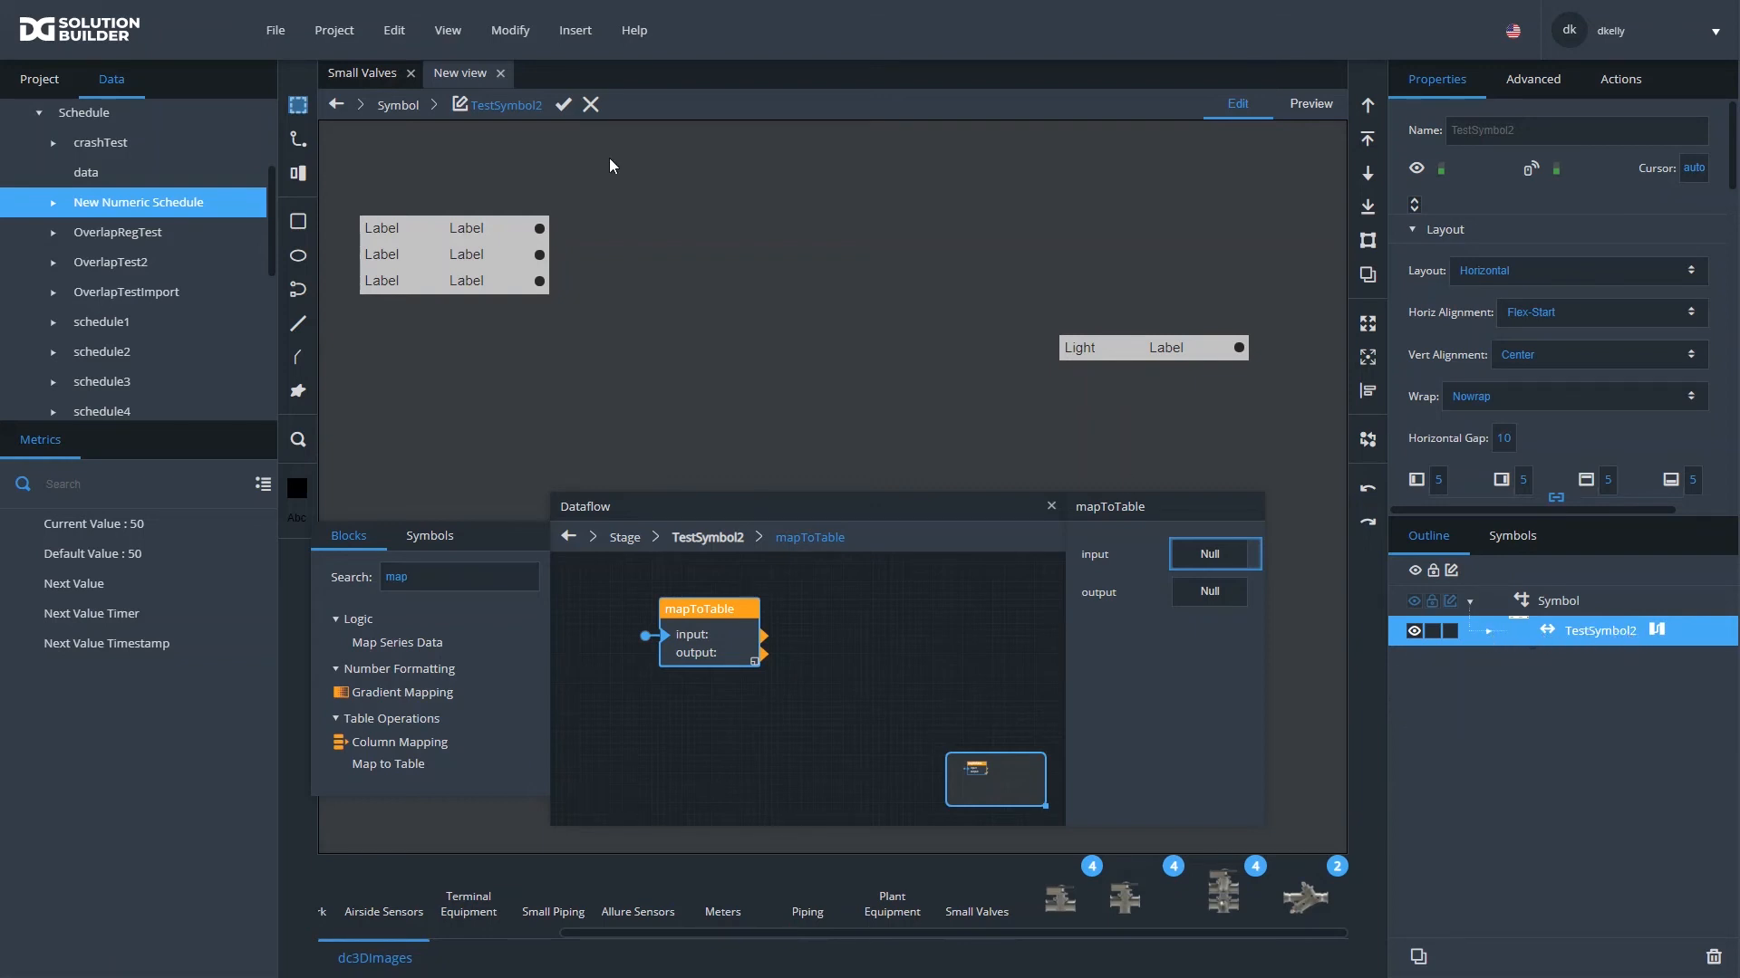
left_click(564, 104)
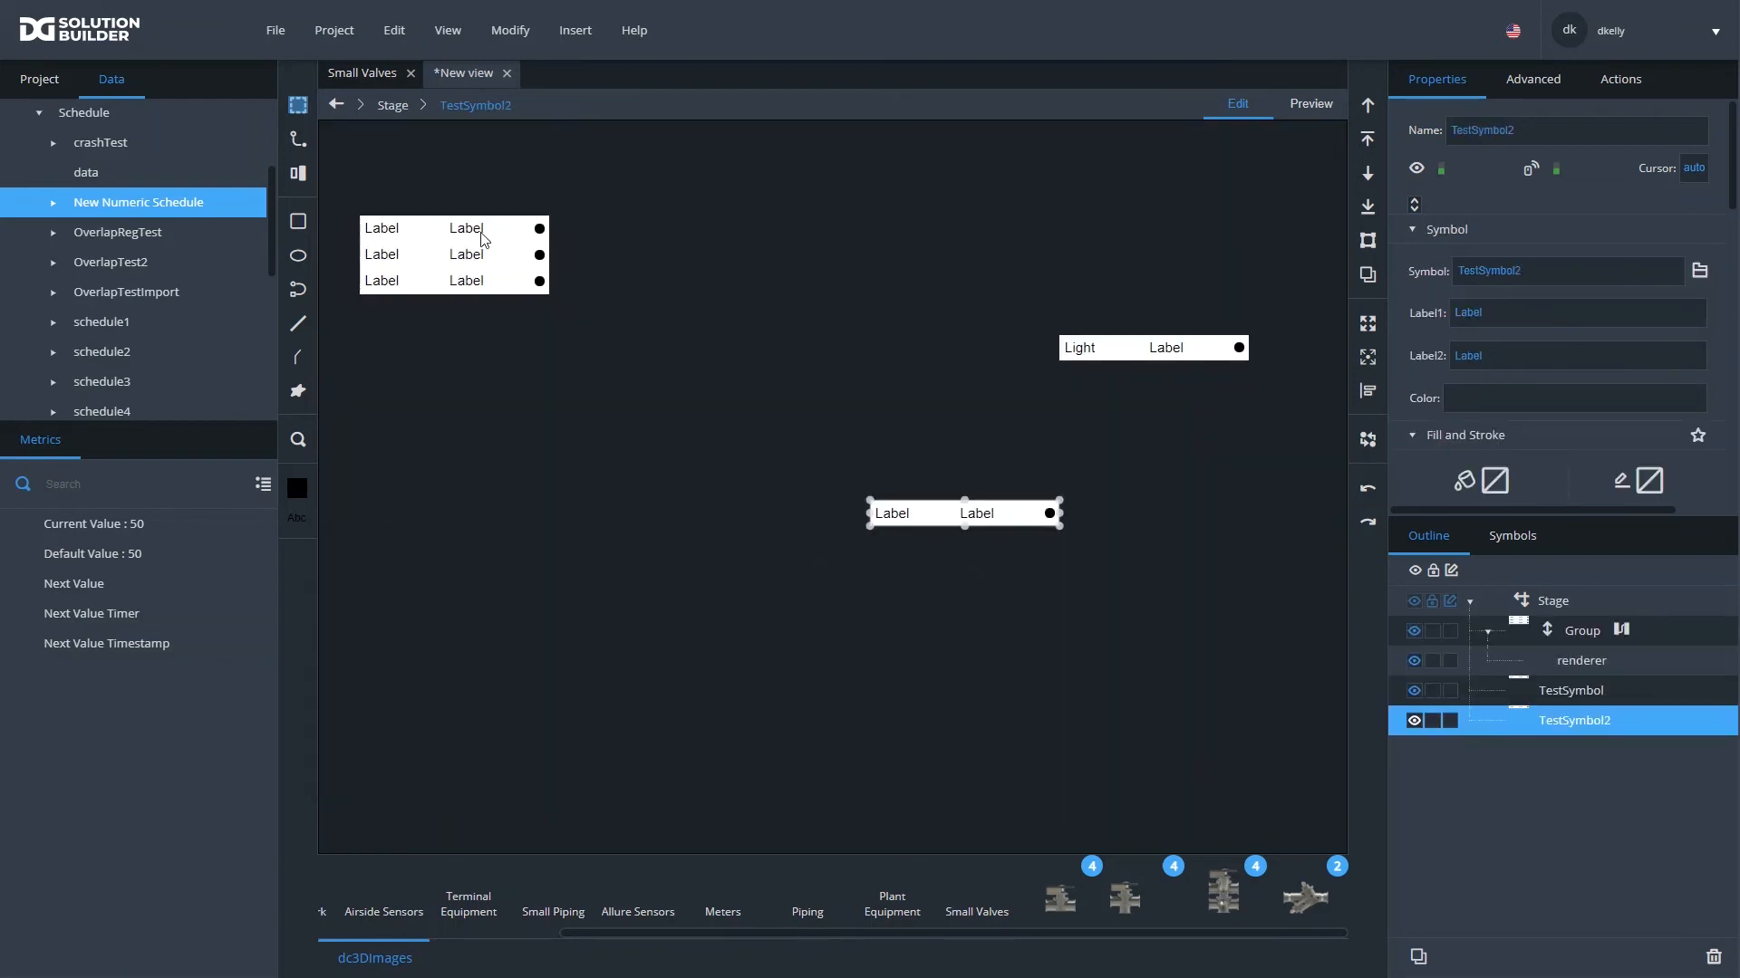
- Assign TestSymbol2 as the Symbol of the Group's Repeater
left_click(483, 239)
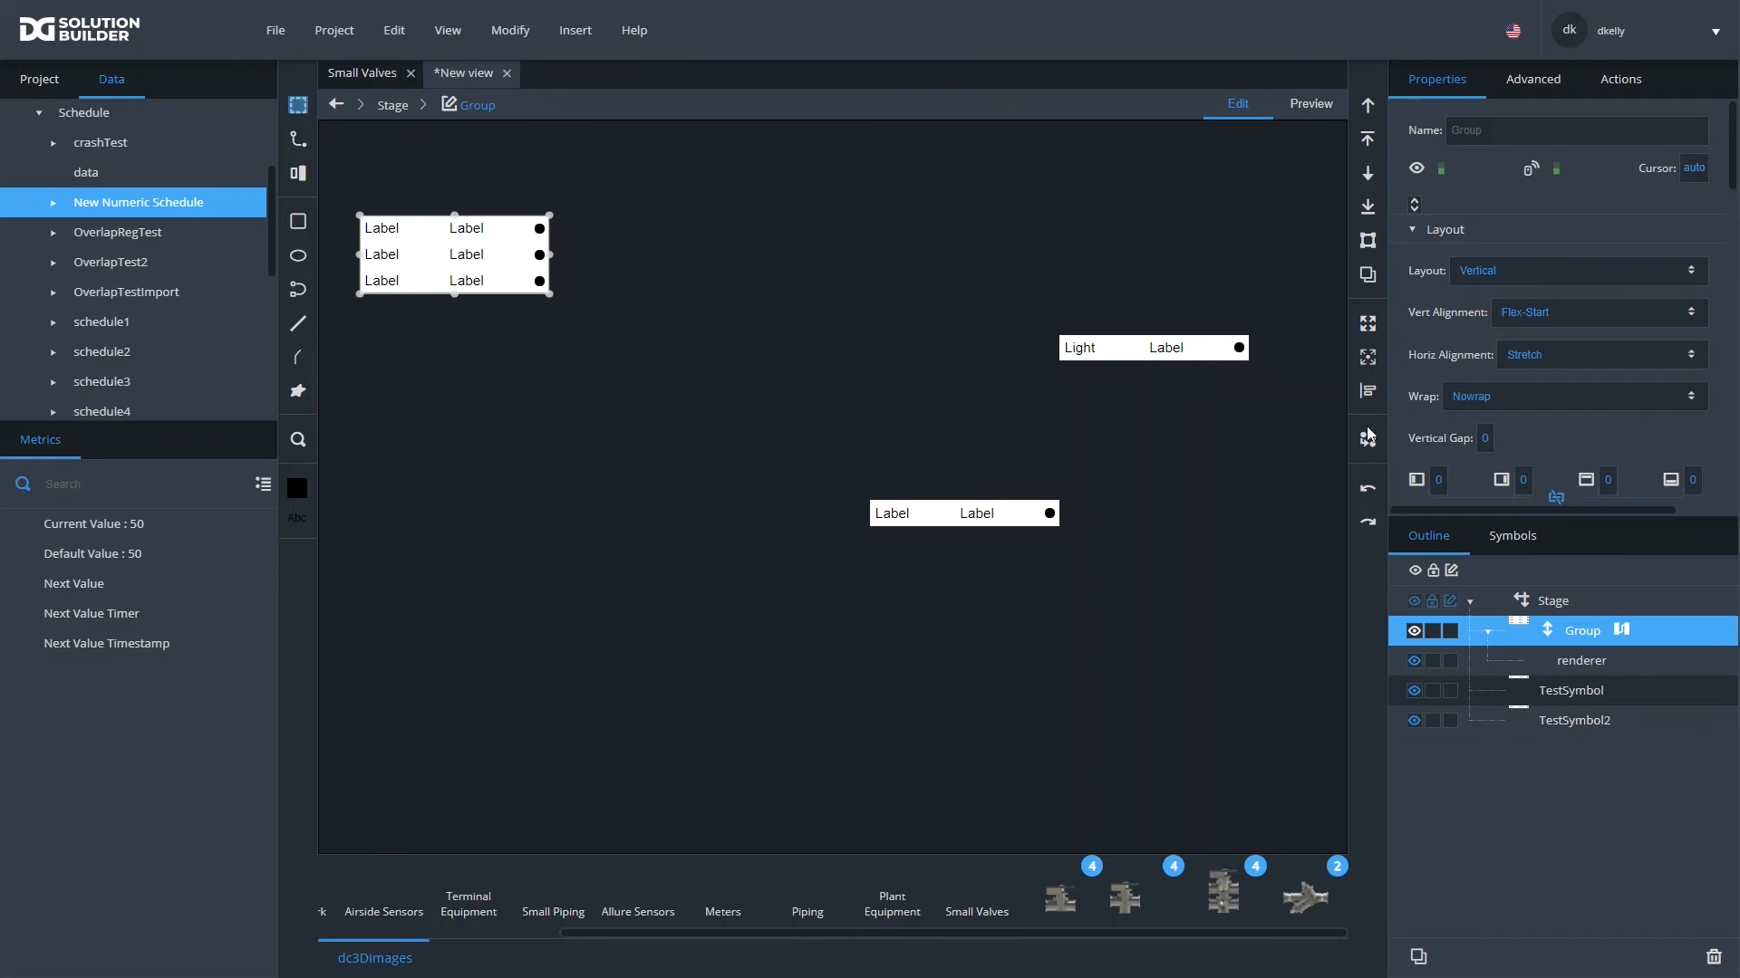
scroll(1607, 378, "down", 5)
scroll(1546, 234, "up", 1)
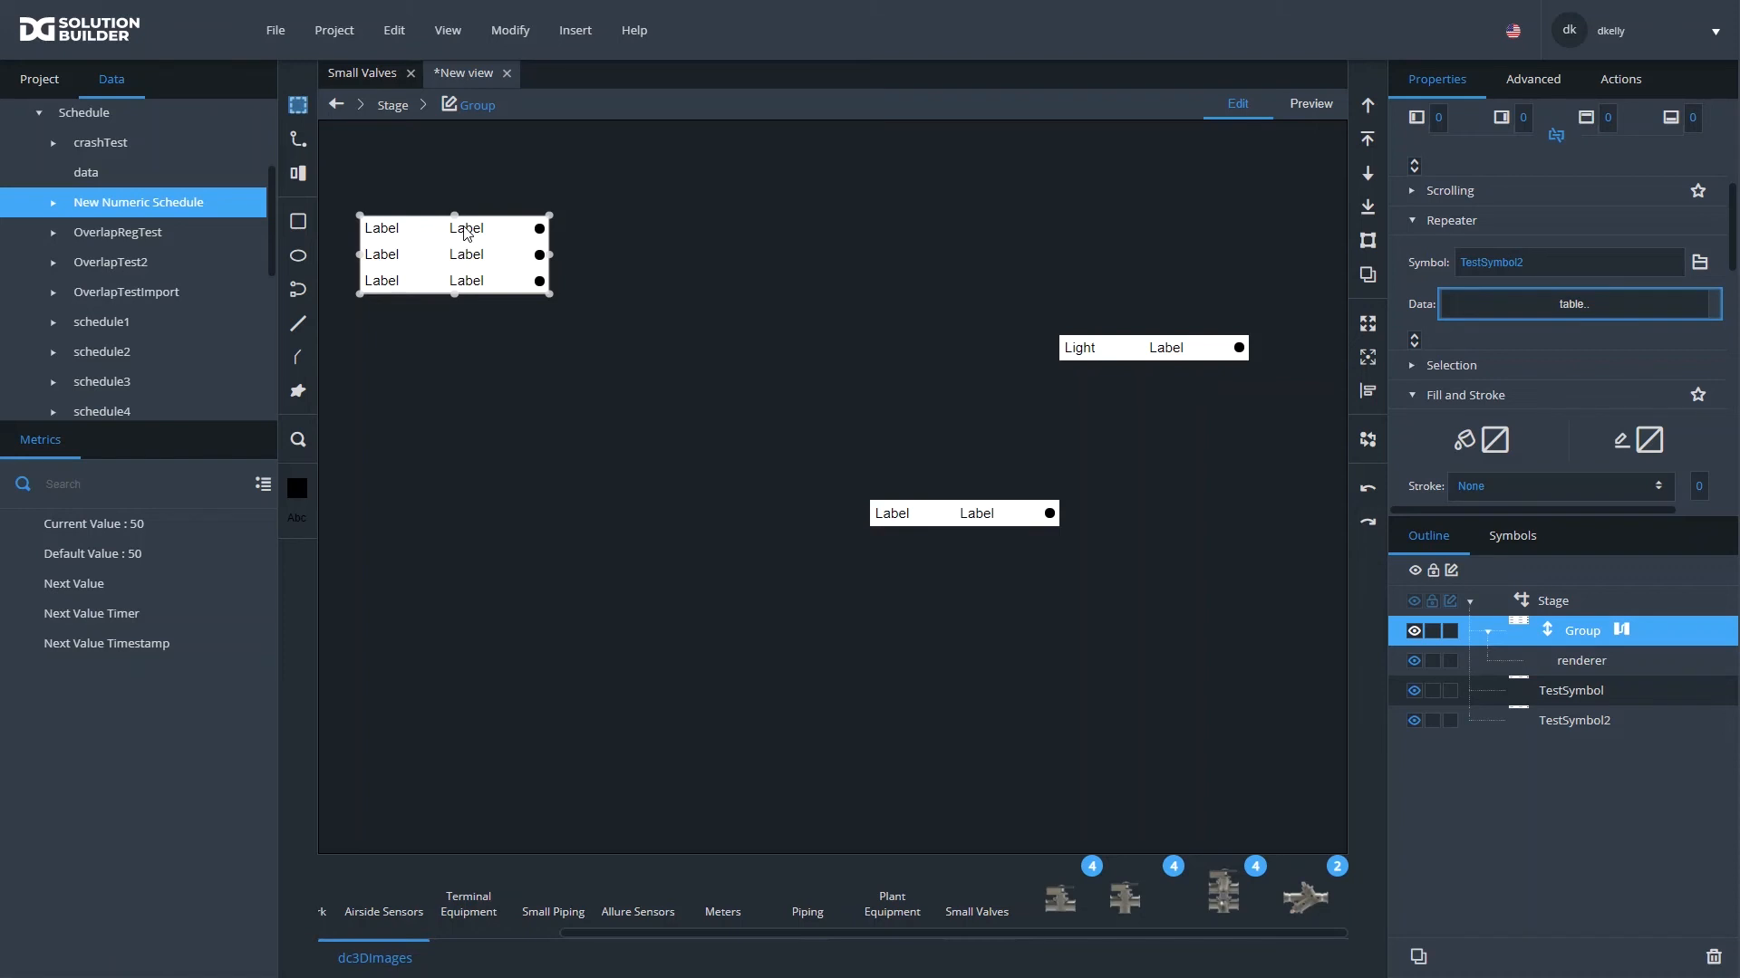
- Open the mapToTable block's output table inside the first repeated TestSymbol2, and select the symbol's Text1 element
double_click(404, 238)
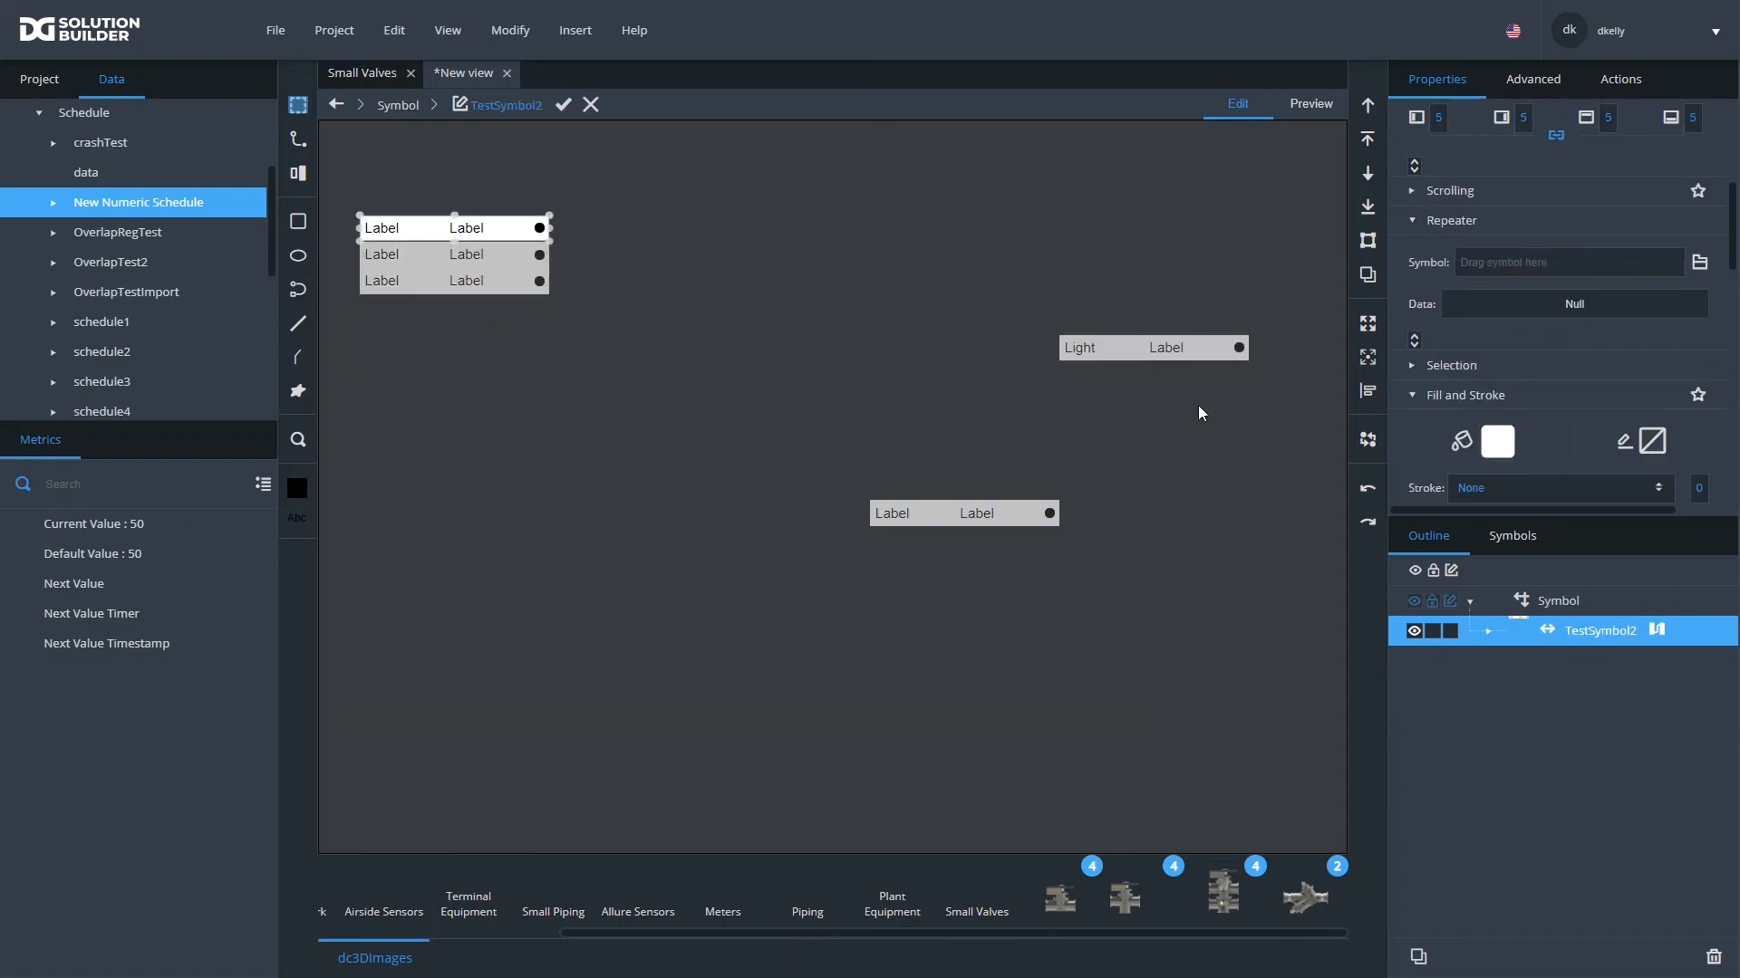
left_click(1658, 632)
left_click_drag(721, 605, 668, 598)
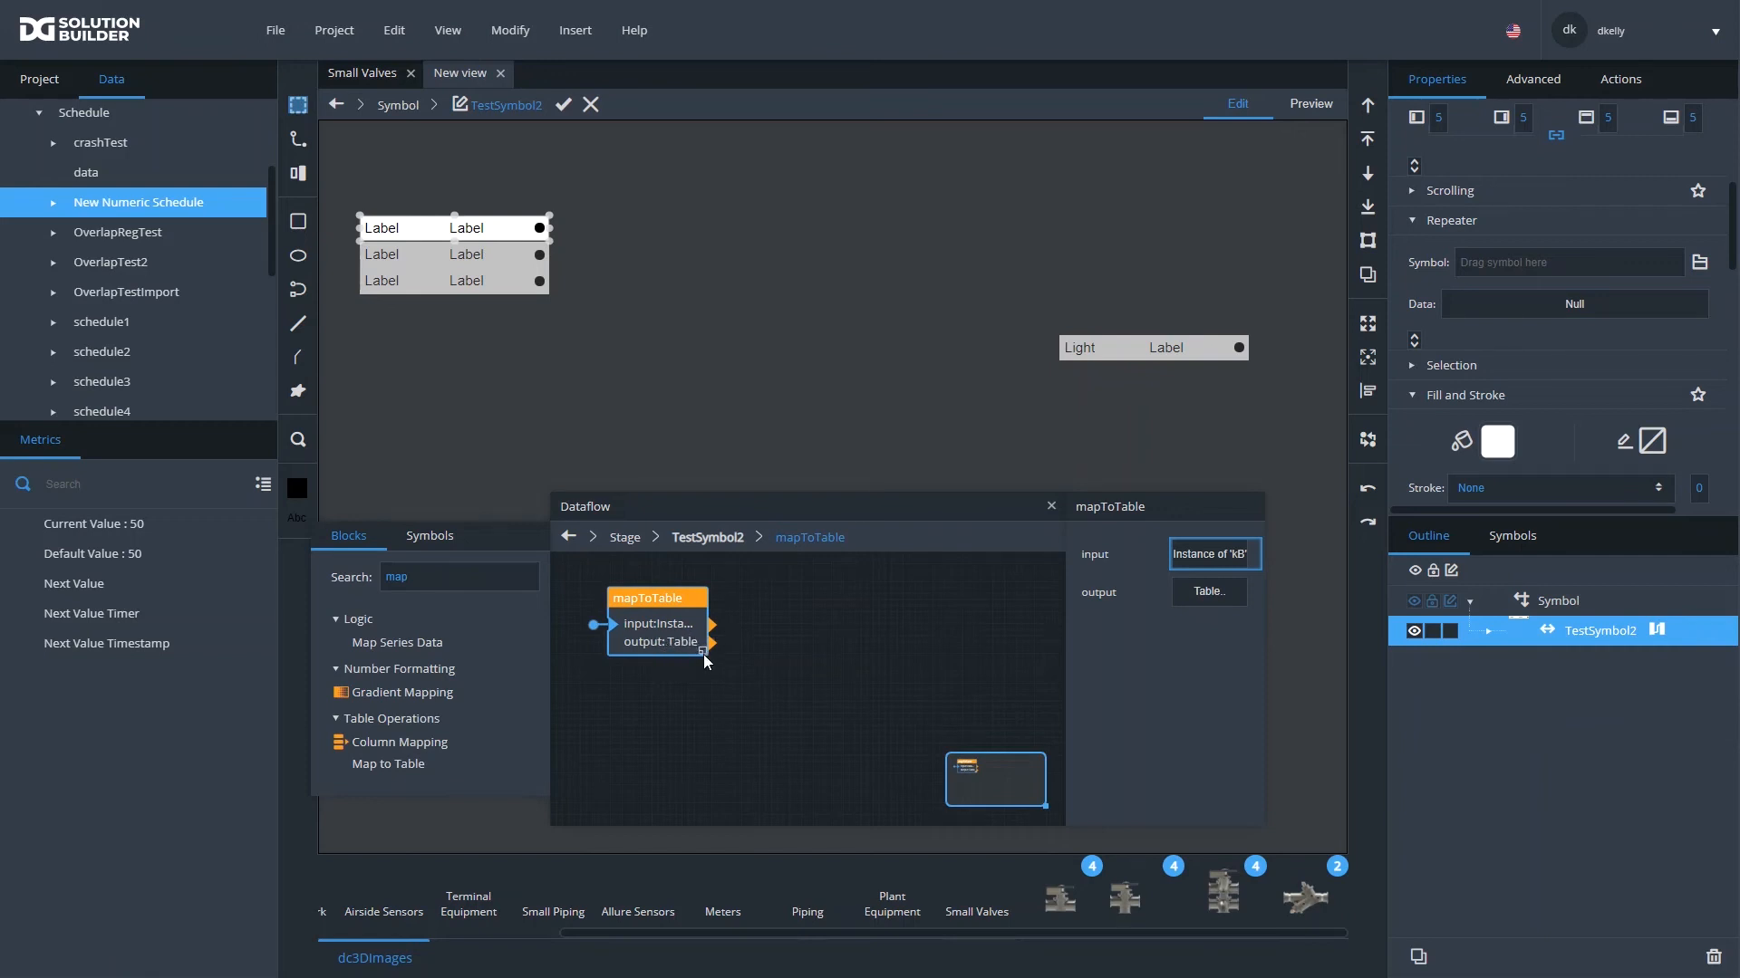
left_click(1201, 593)
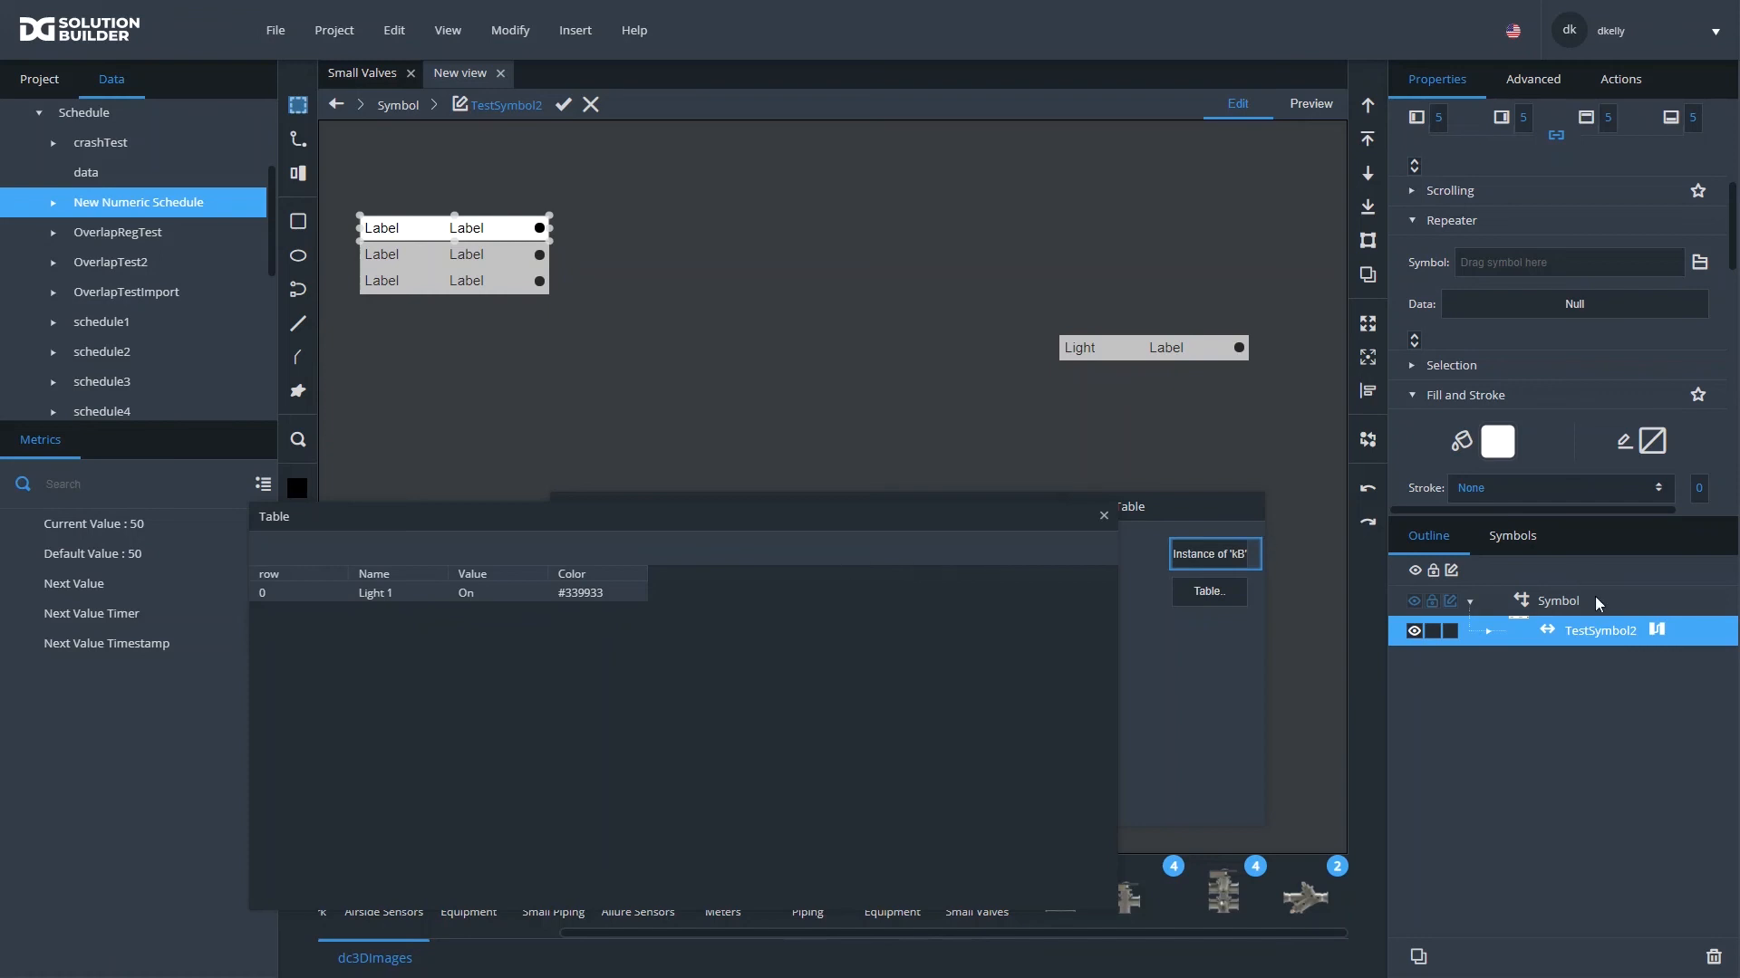
left_click(1482, 634)
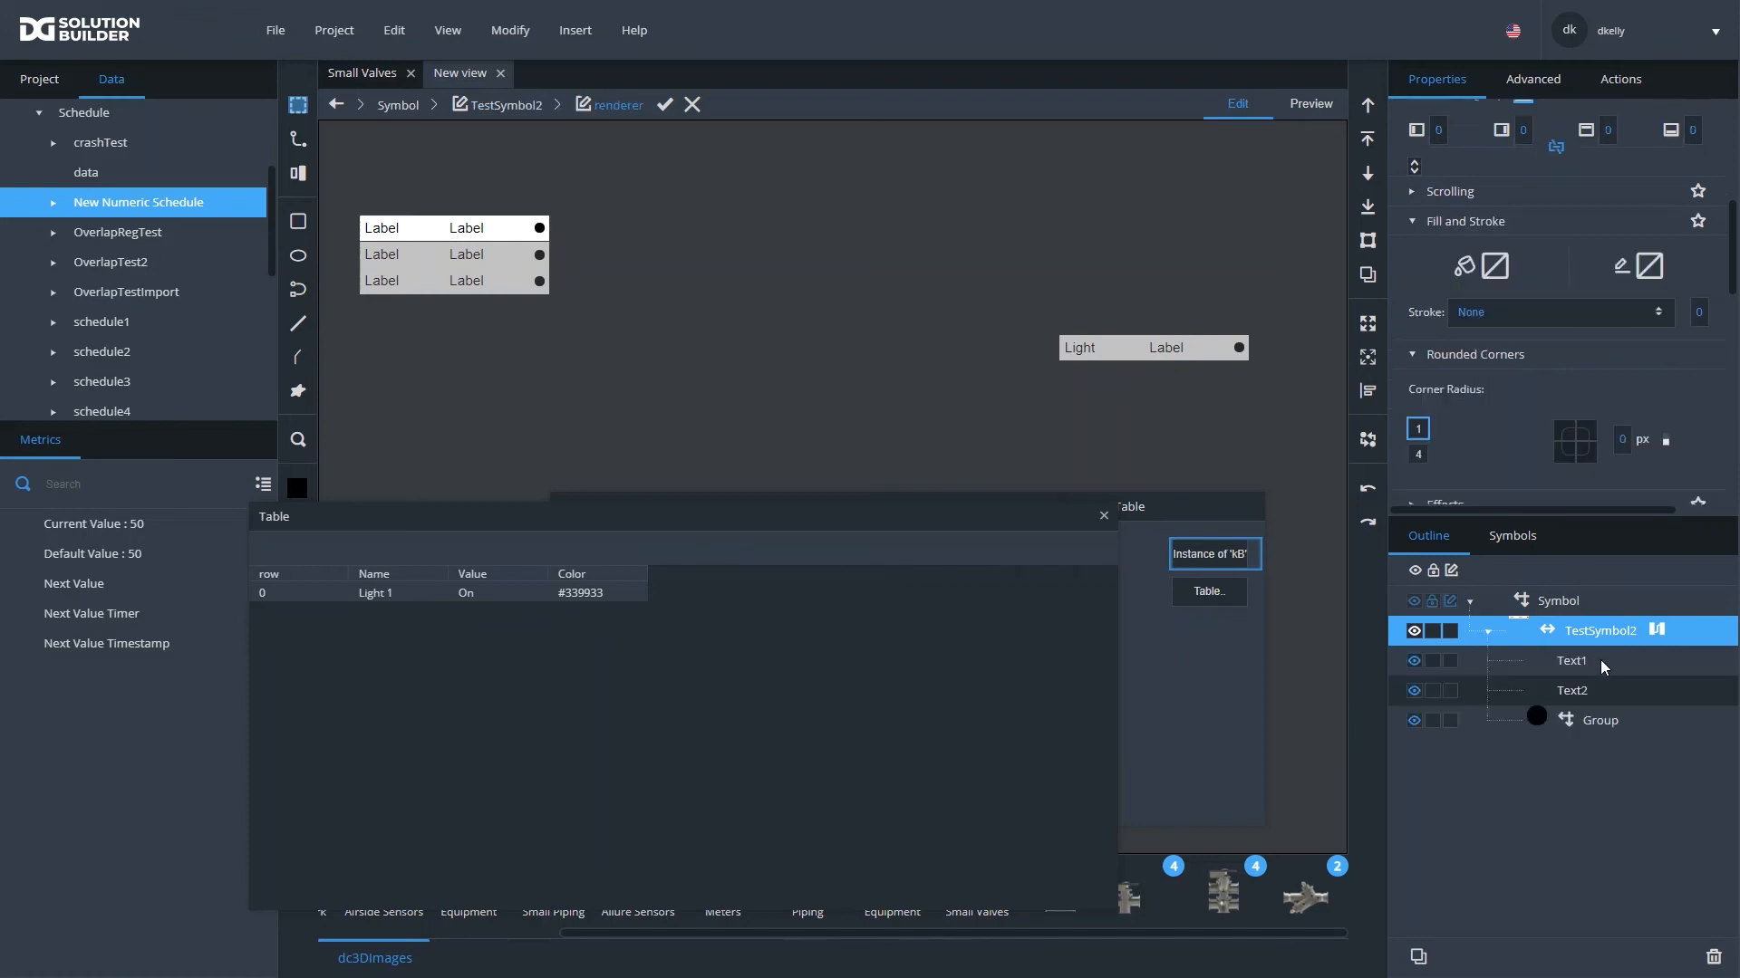
left_click(1600, 660)
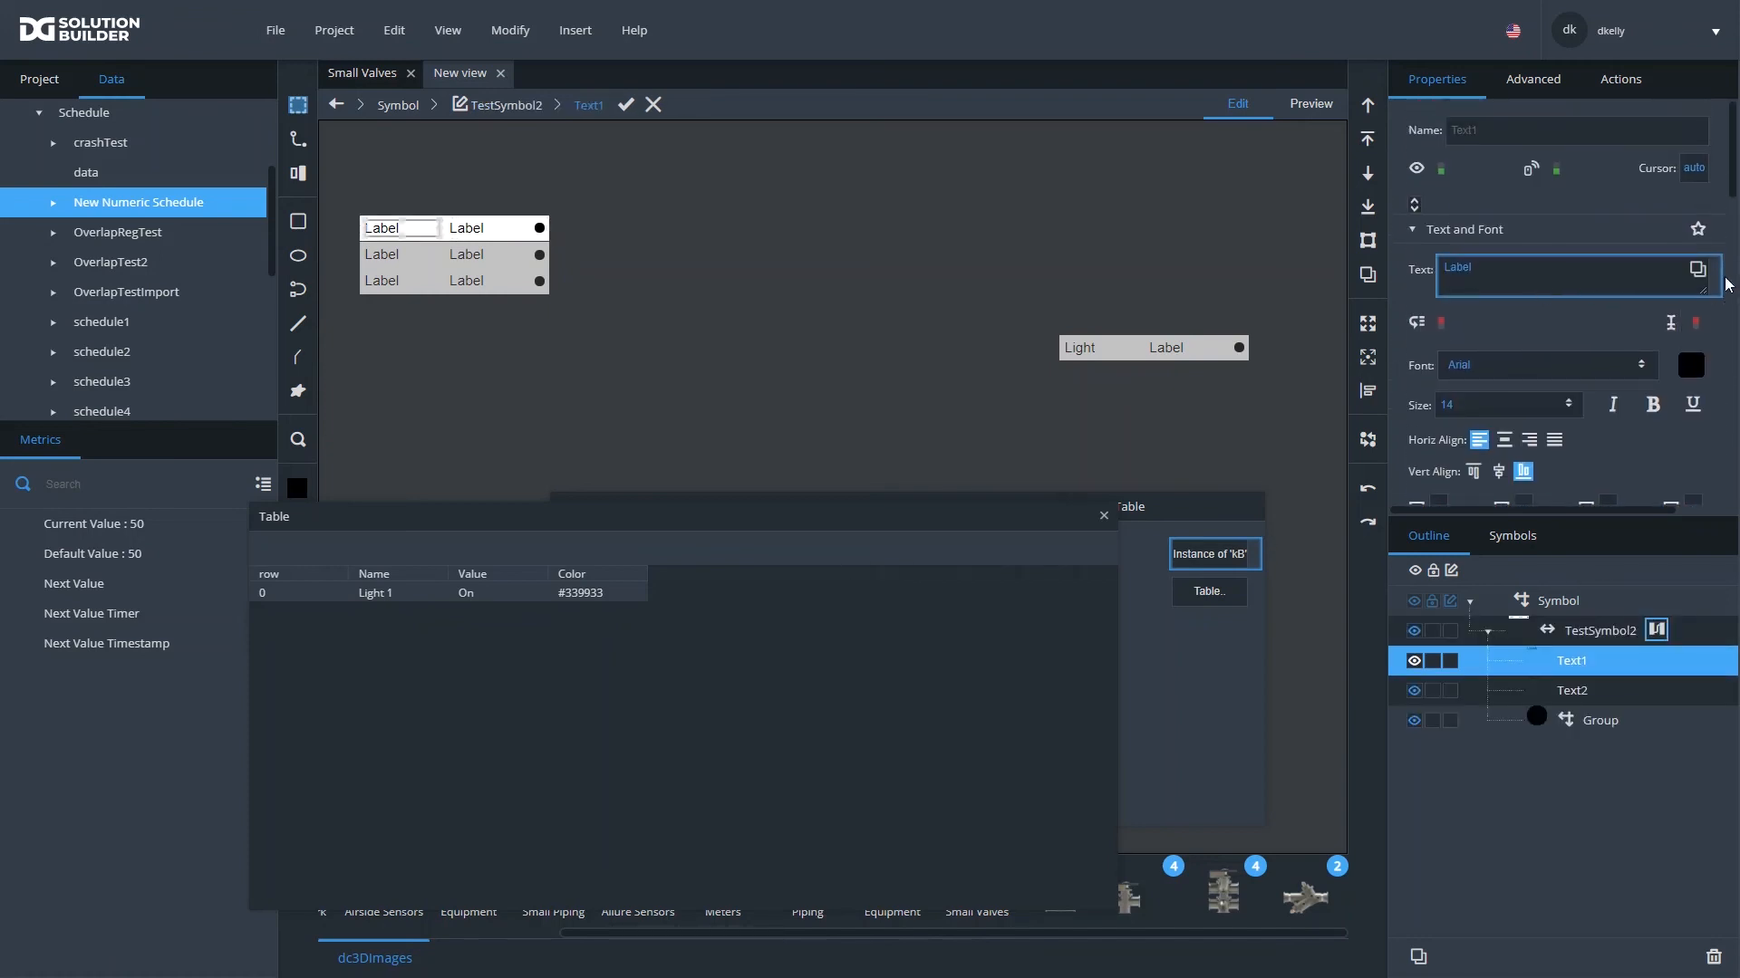
- Review the symbol parameters defined for TestSymbol2, and close them
left_click(508, 30)
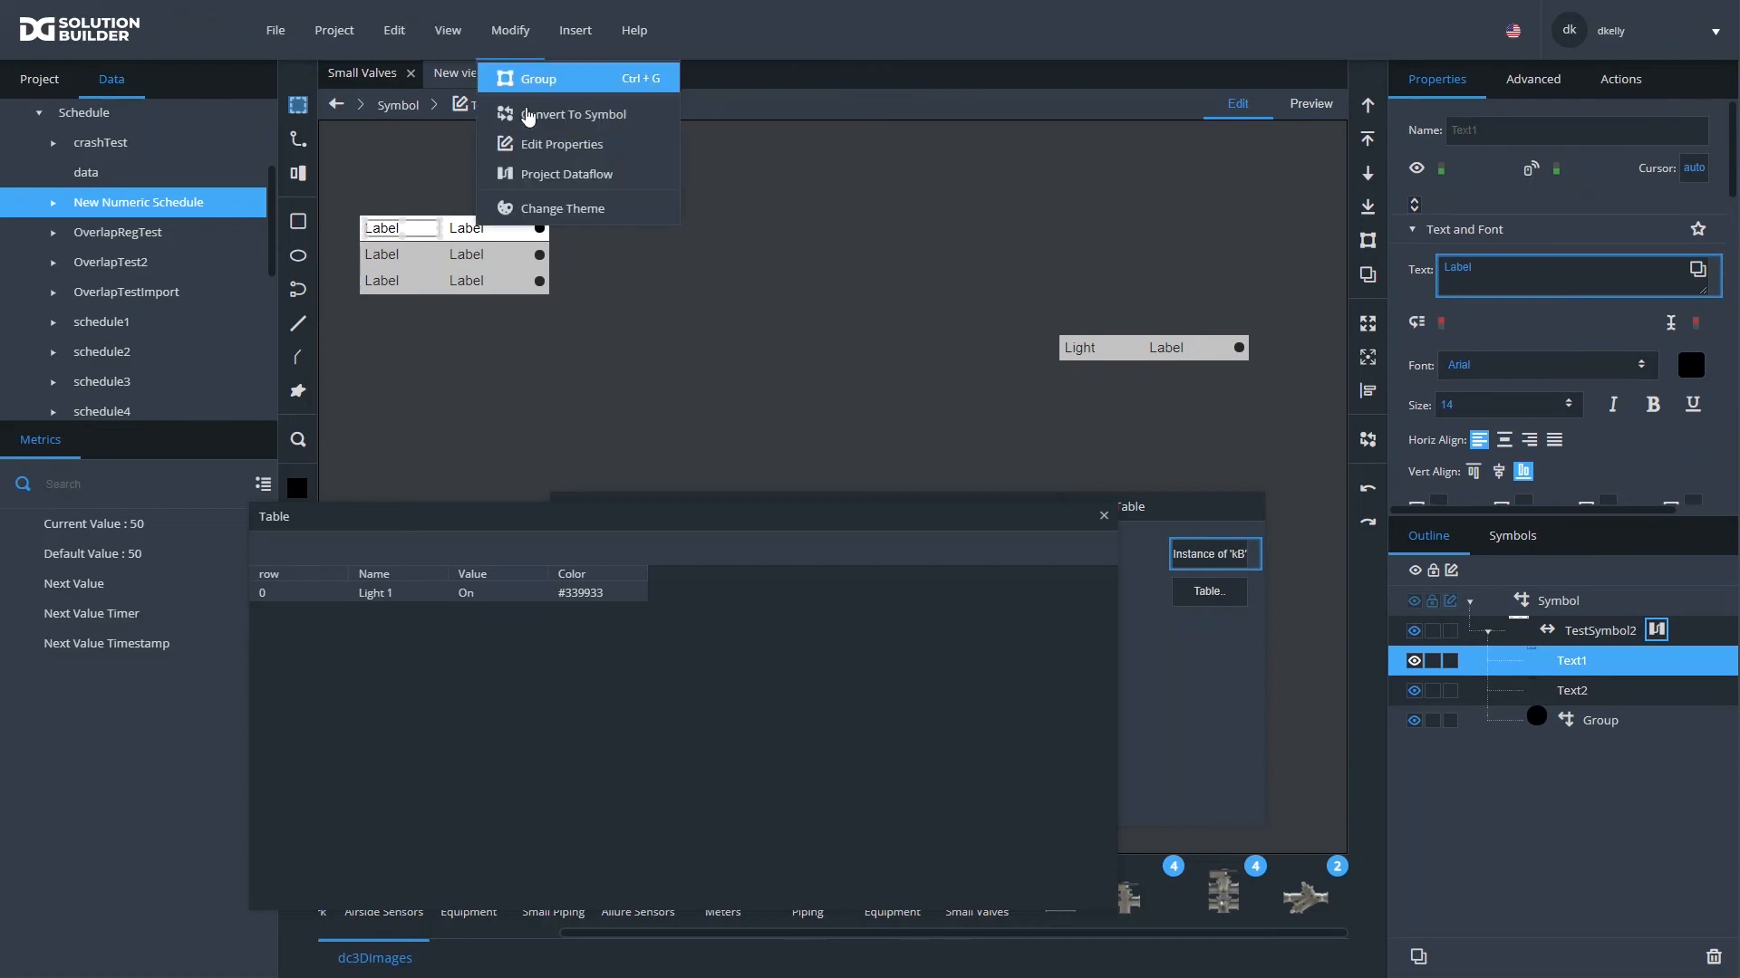
left_click(538, 144)
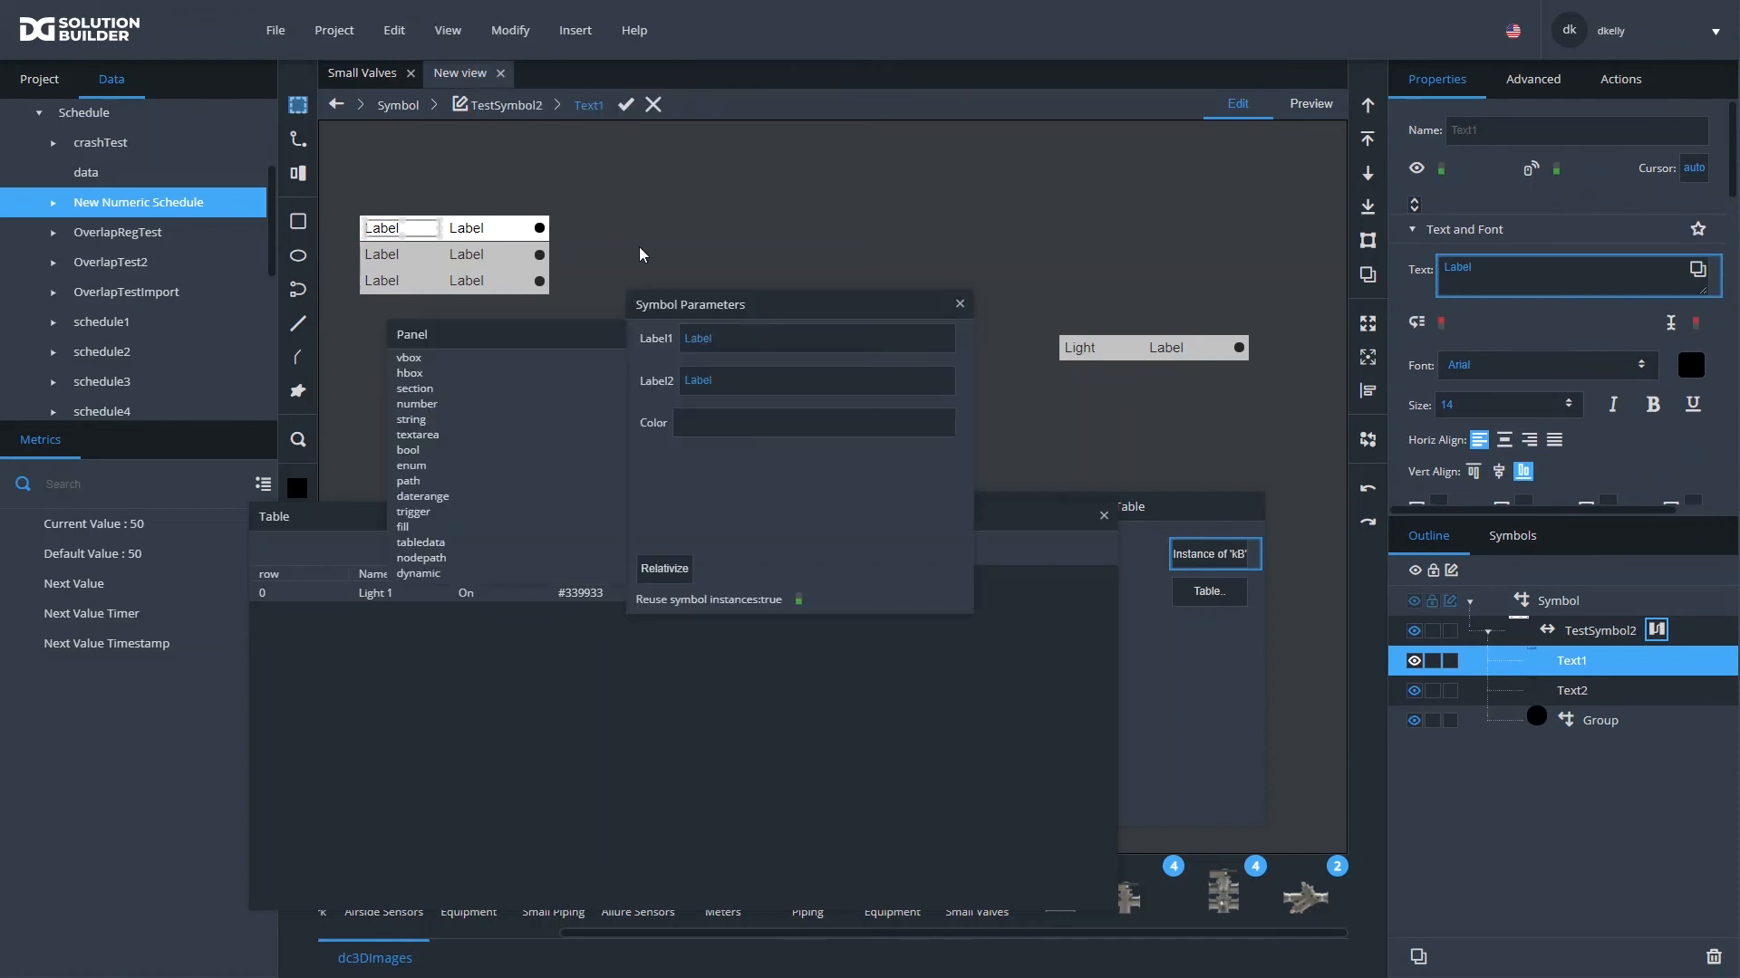
left_click(958, 305)
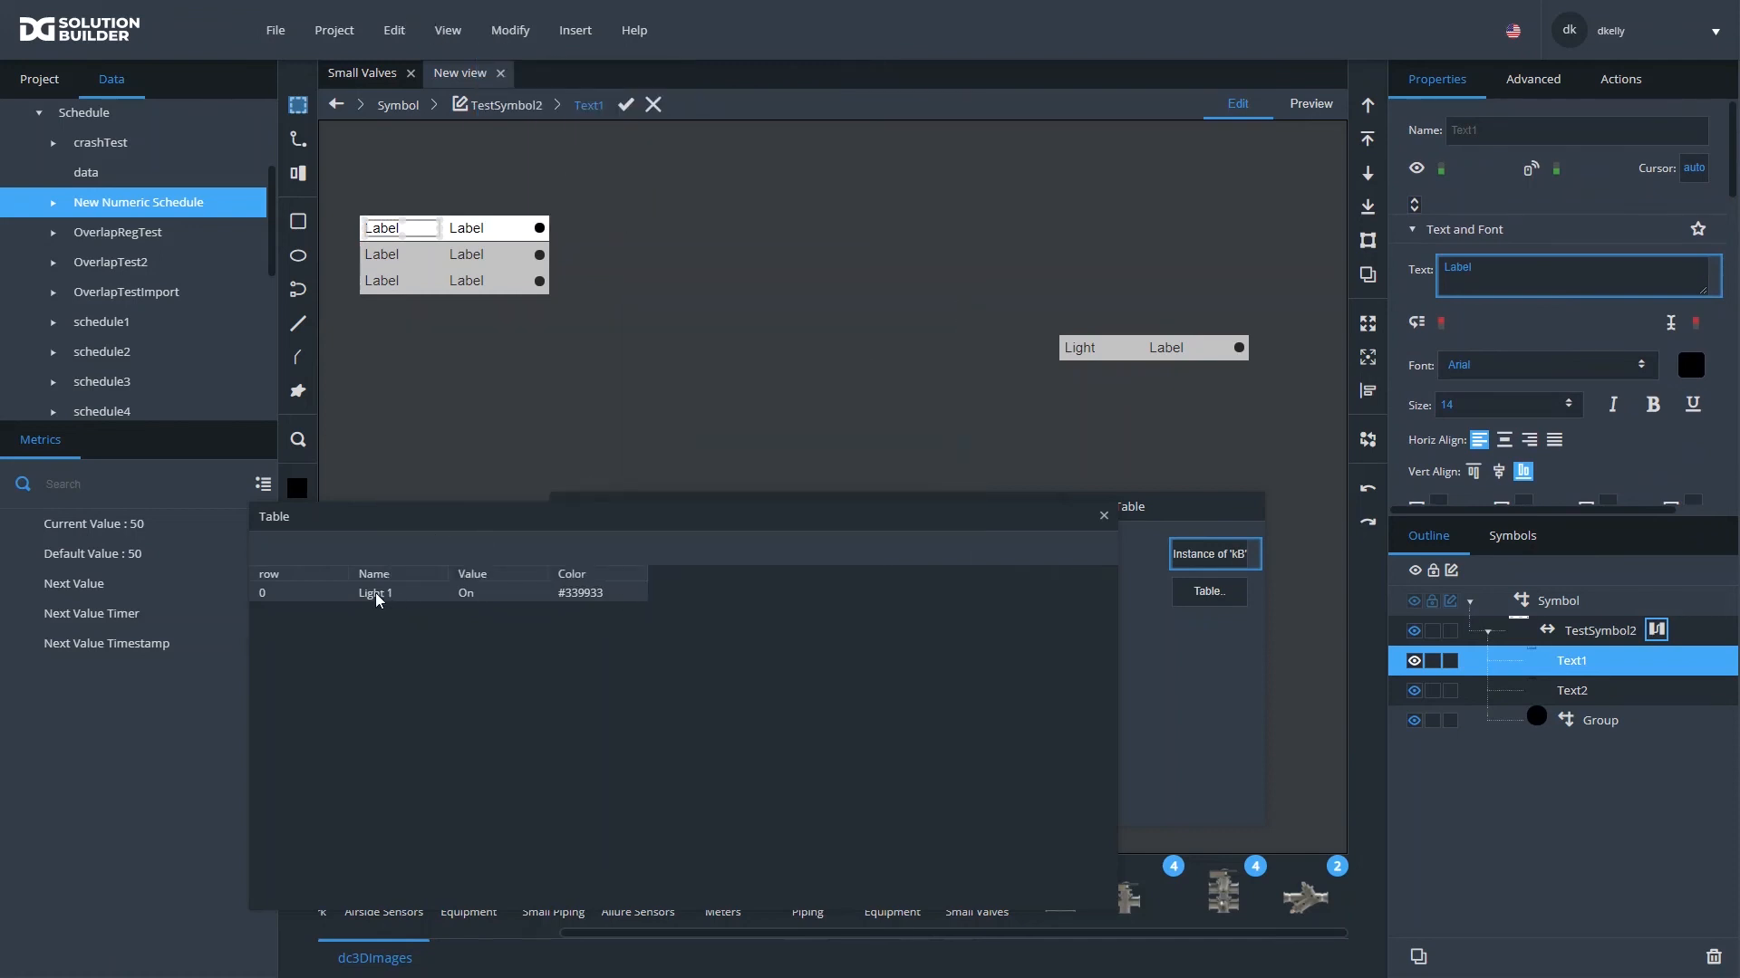
- Bind the output table's Name cell to the text of Text1 and its Value cell to the text of Text2
left_click_drag(378, 600, 1547, 280)
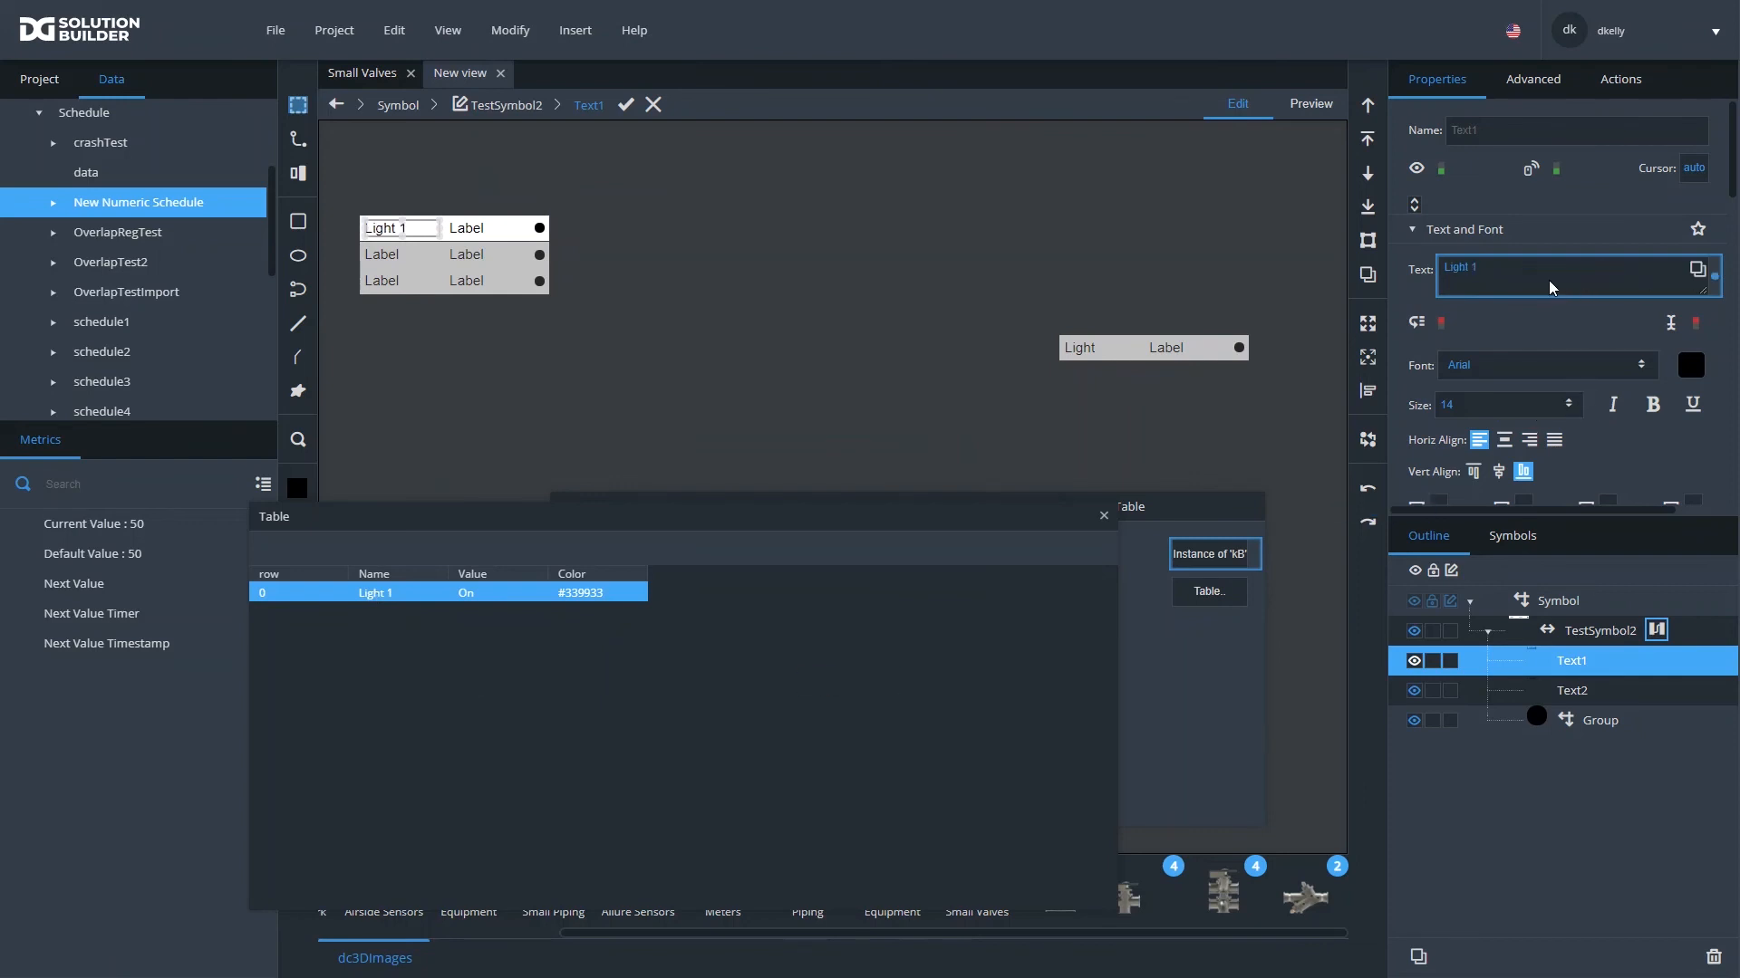
left_click(1558, 686)
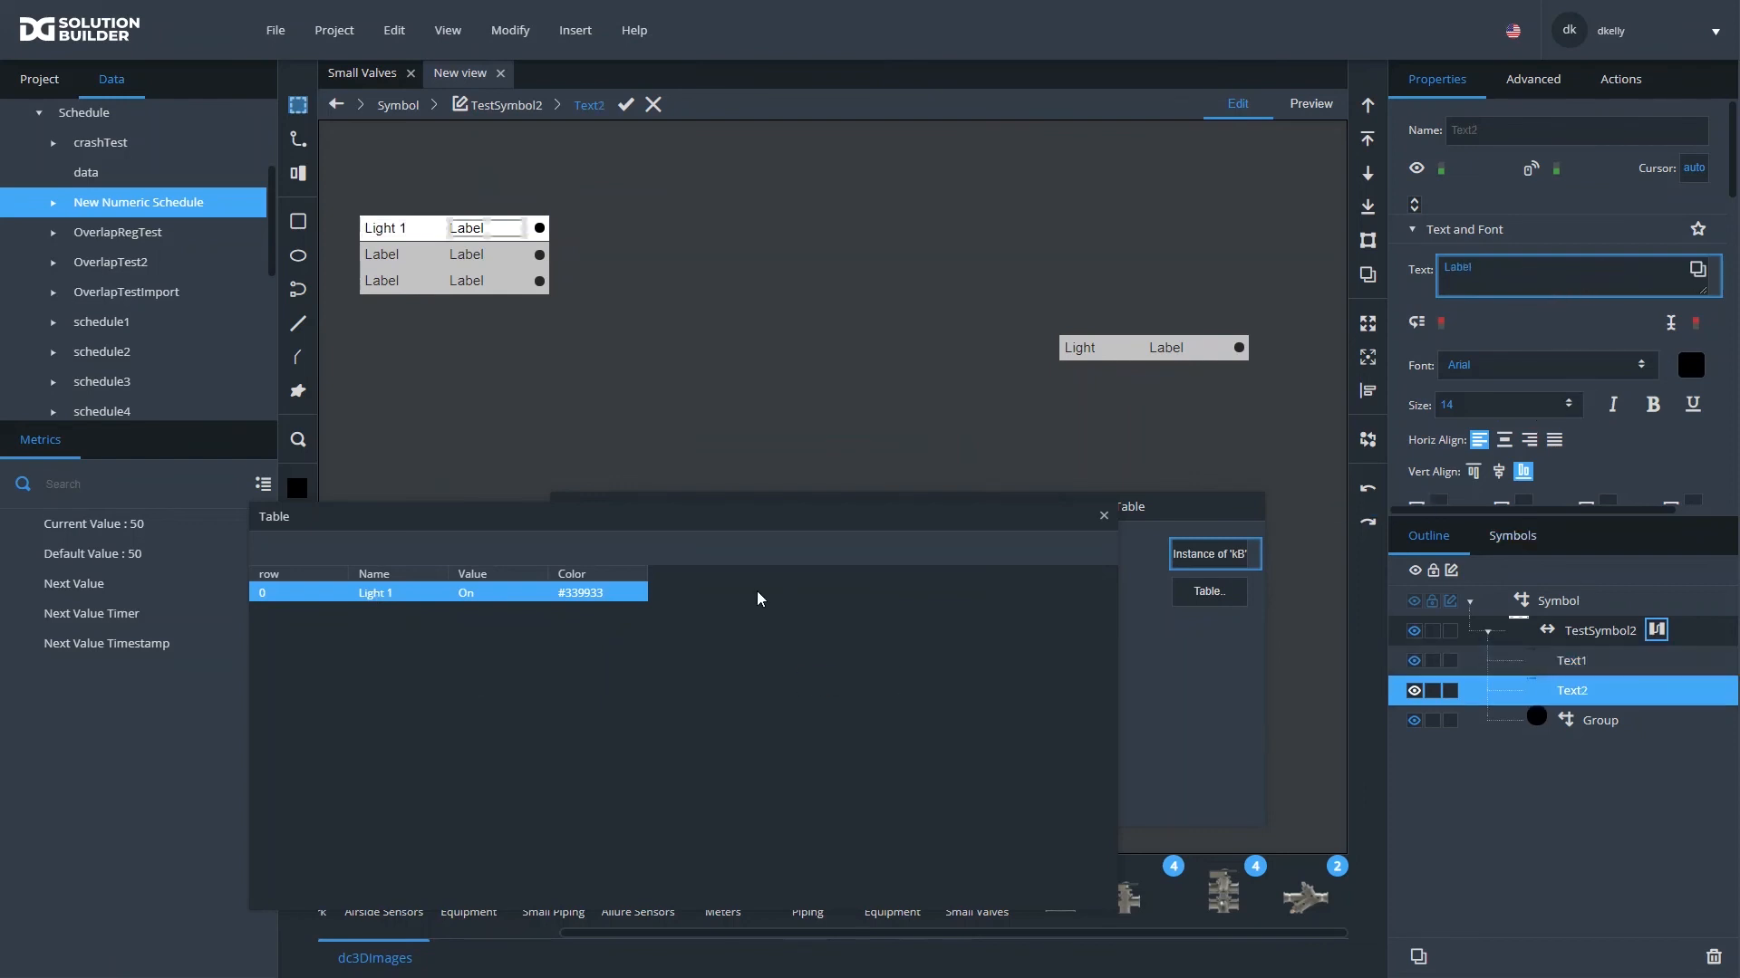
left_click_drag(469, 596, 1534, 280)
- Bind the output table's Color cell to the fill of TestSymbol2's circle Group, and apply the symbol edit
left_click(1592, 723)
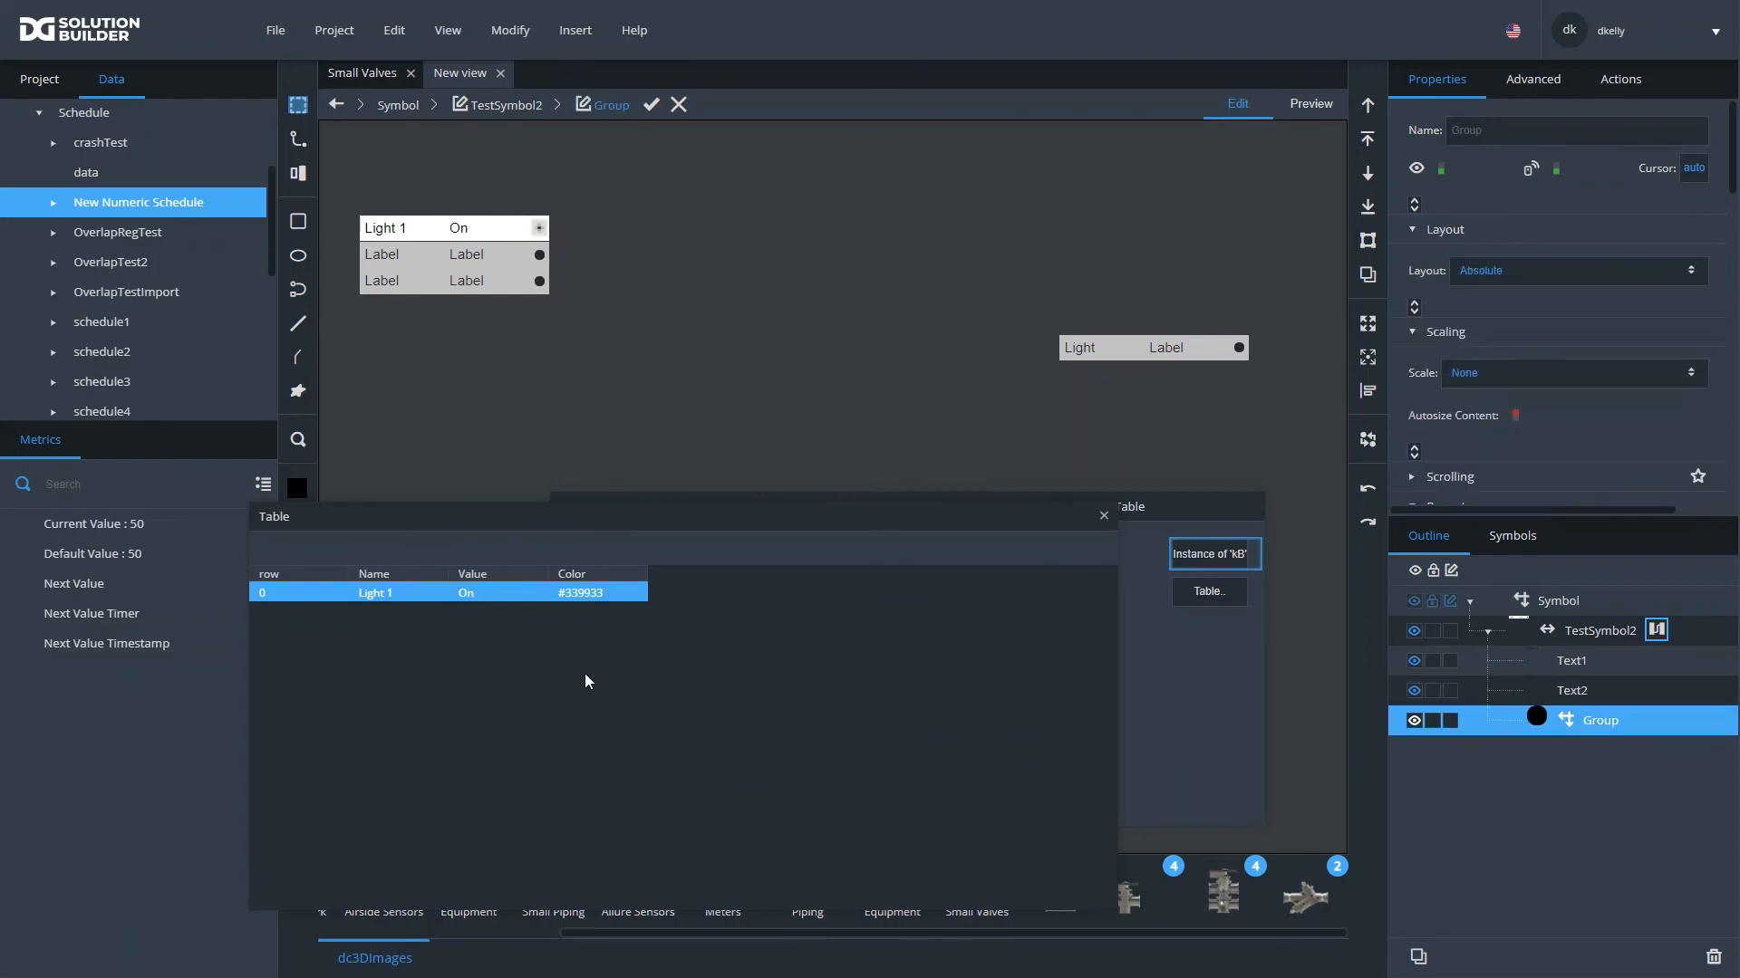
scroll(1519, 376, "down", 3)
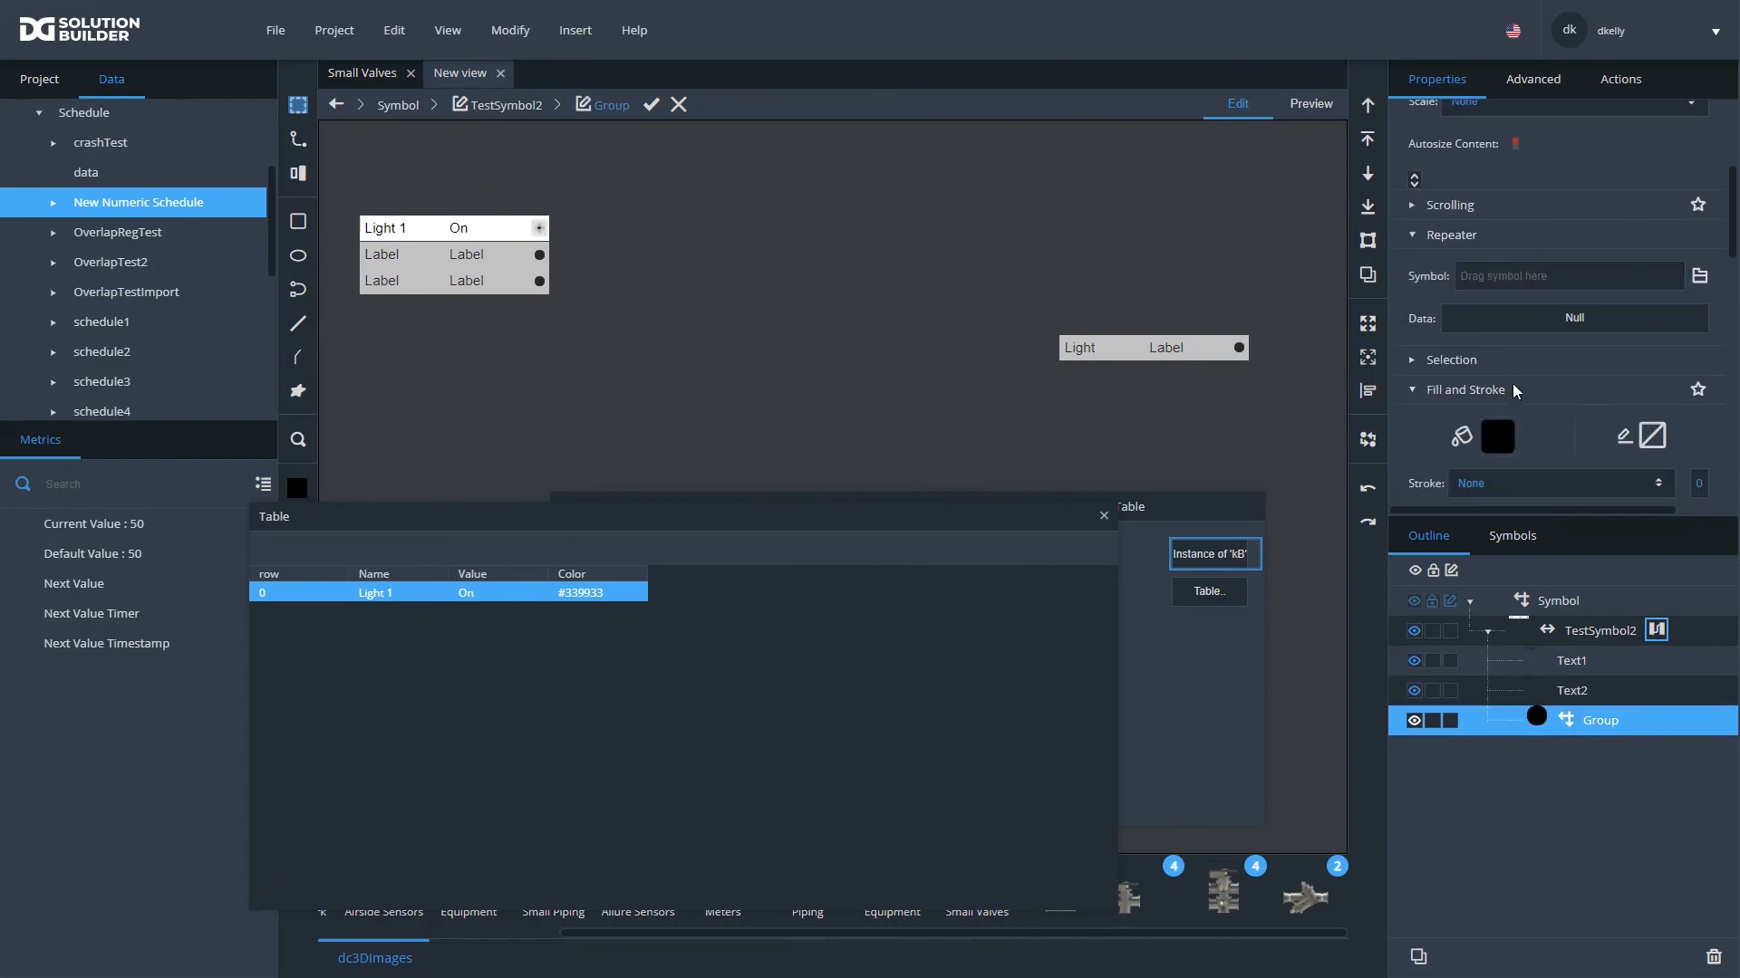
left_click_drag(580, 593, 1491, 442)
left_click(653, 106)
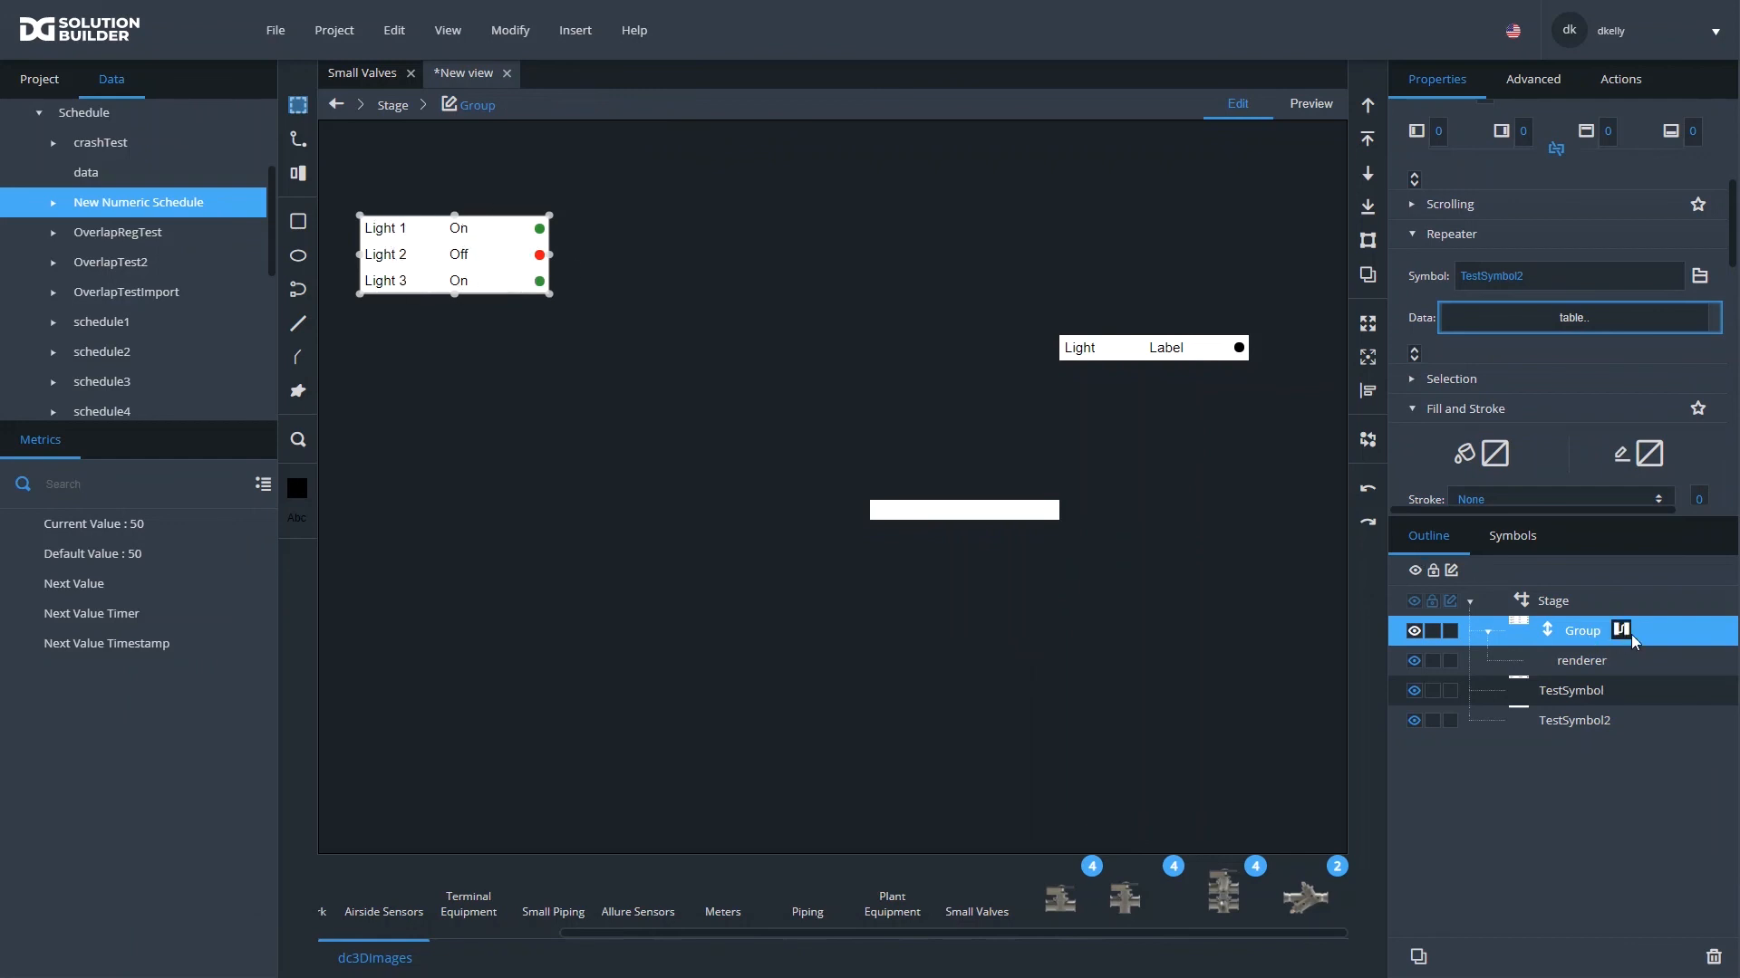
- Examine the properties of the repeater Group's renderer
left_click(1589, 661)
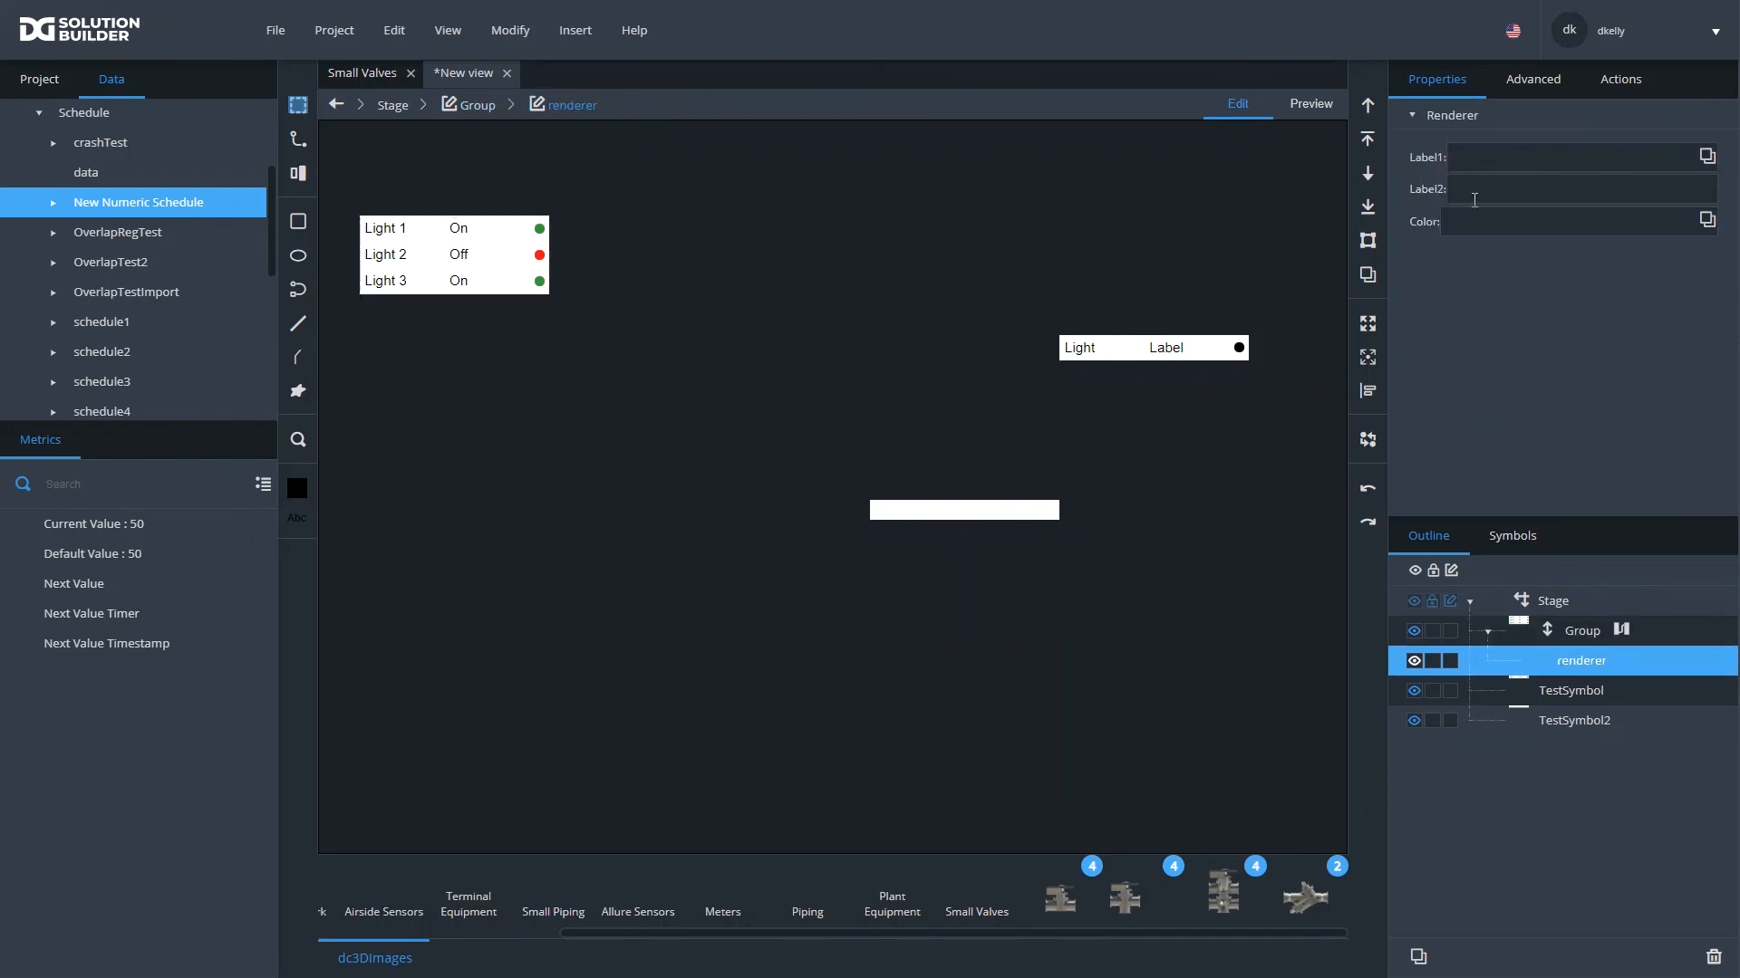